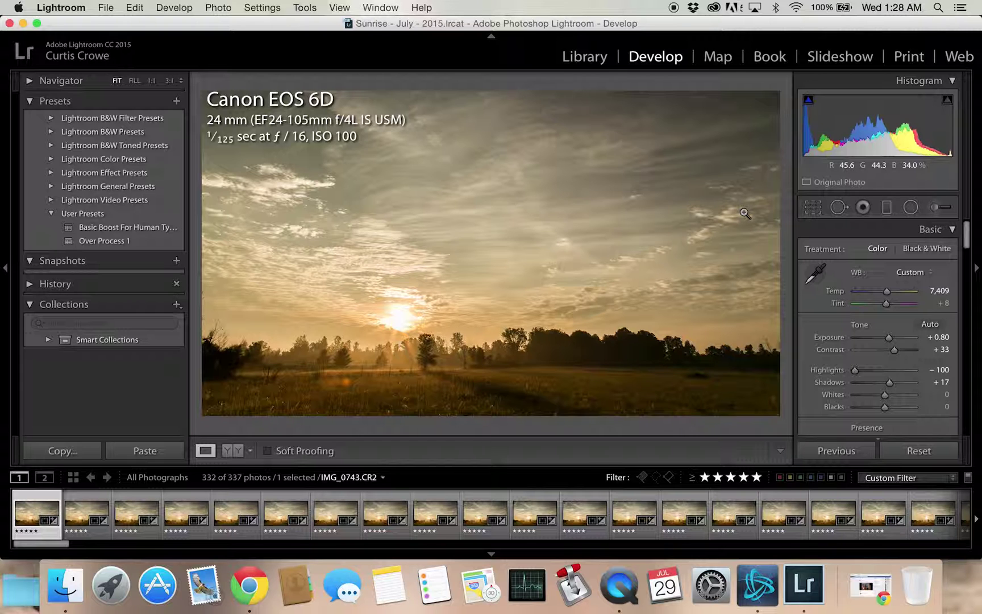
# - Switch to Finder and preview 4.mov in the Time Lapse Over Edited folder, scrubbing through the last seconds of the clip
pyautogui.hotkey('ctrl', 'Right')
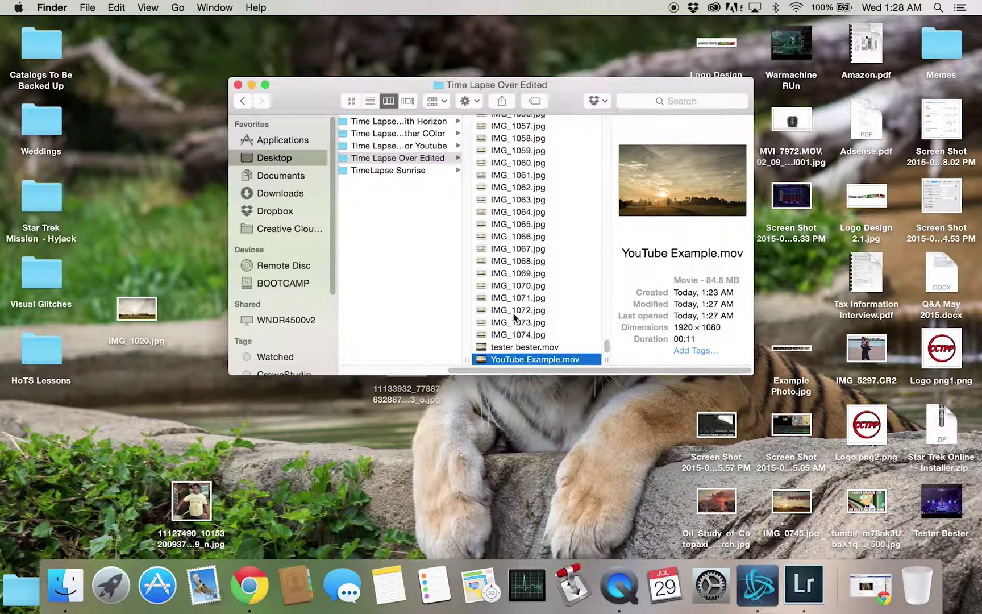
pyautogui.scroll(20, 514, 316)
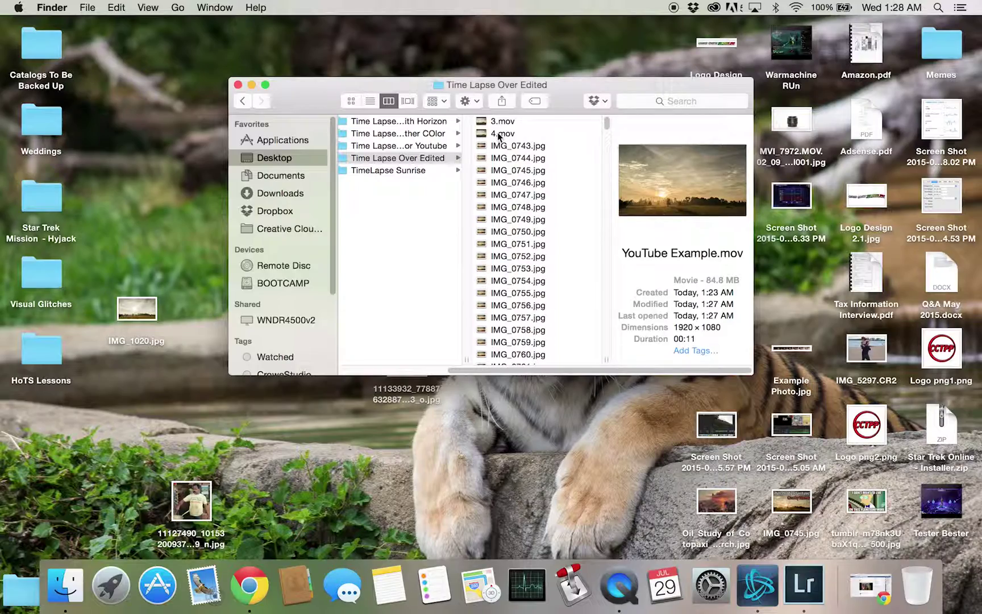
pyautogui.click(498, 134)
pyautogui.press('space')
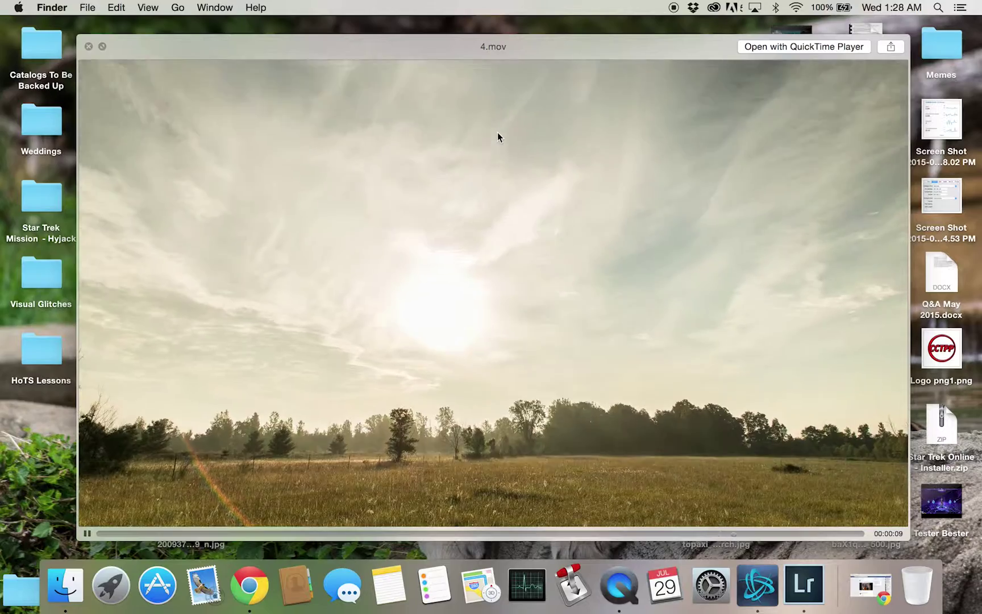
pyautogui.moveTo(729, 534); pyautogui.dragTo(726, 536)
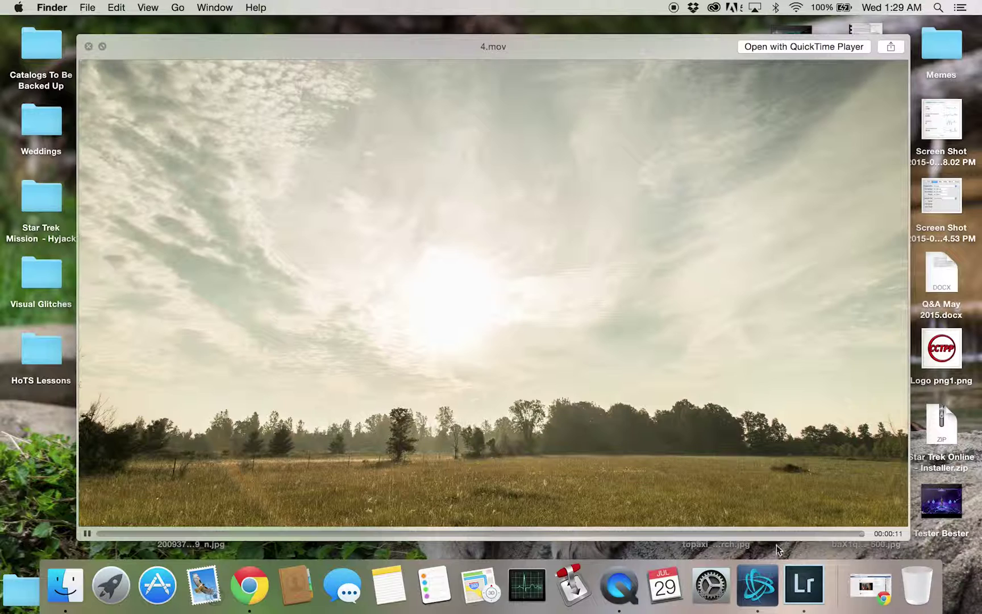
pyautogui.moveTo(747, 533); pyautogui.dragTo(659, 524)
pyautogui.click(90, 47)
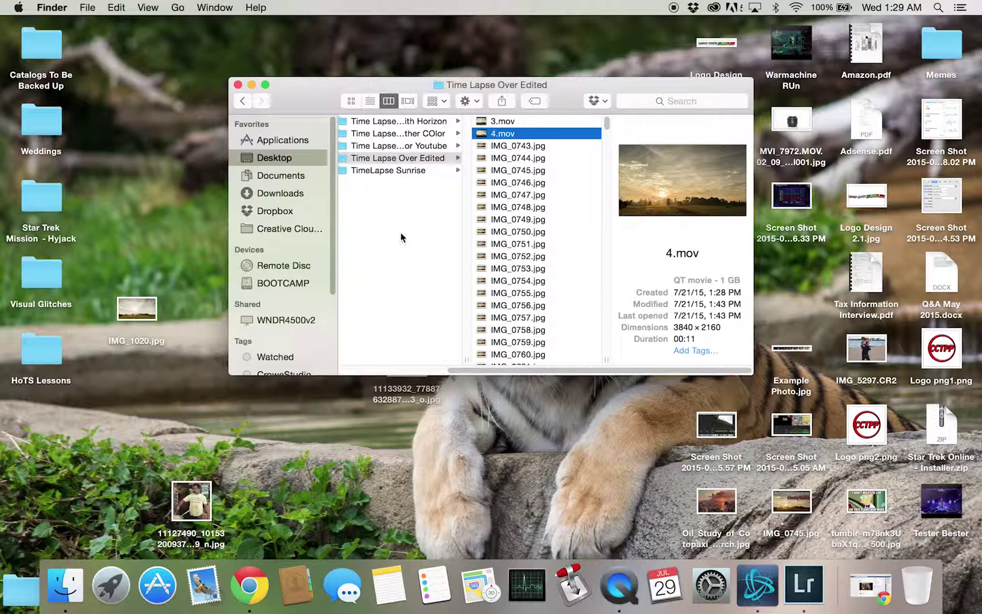
pyautogui.press('space')
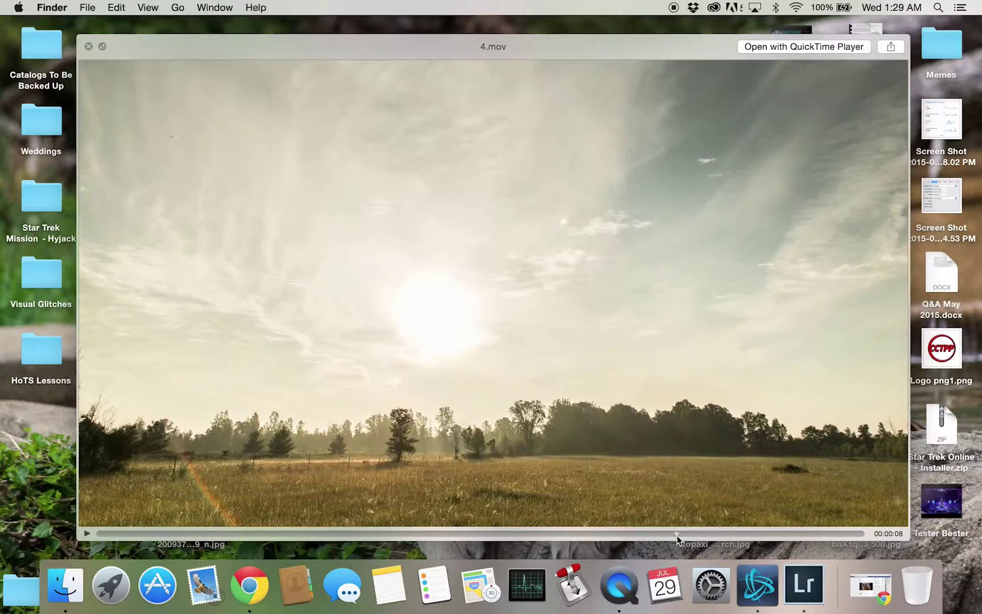
pyautogui.moveTo(677, 536); pyautogui.dragTo(752, 531)
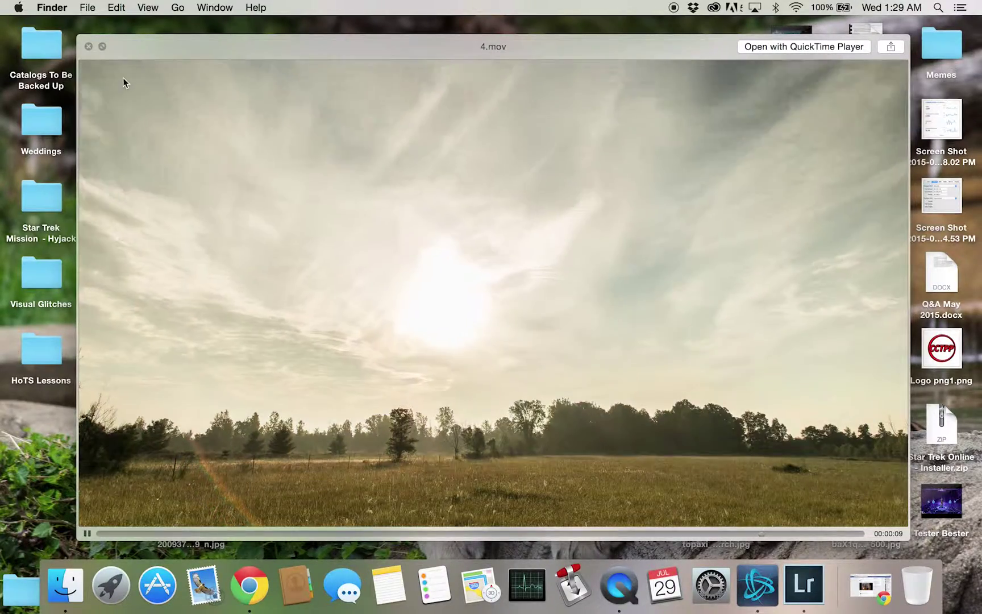
pyautogui.click(89, 46)
# - Preview IMG_1013.jpg and look back through the preceding frames of the sequence for moving subjects
pyautogui.click(556, 278)
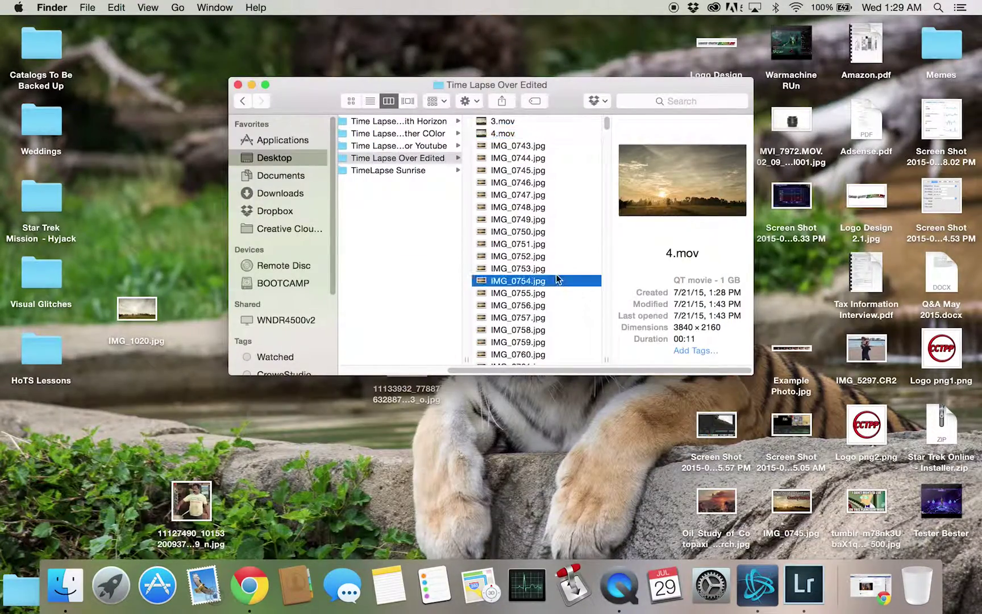
pyautogui.scroll(-20, 556, 271)
pyautogui.click(545, 245)
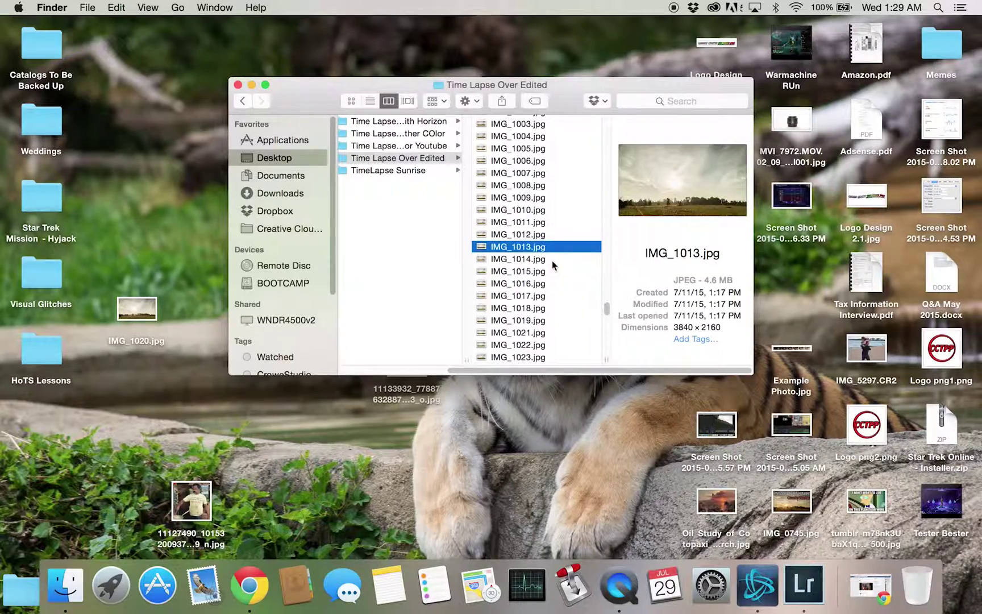
pyautogui.scroll(10, 552, 261)
pyautogui.press('space')
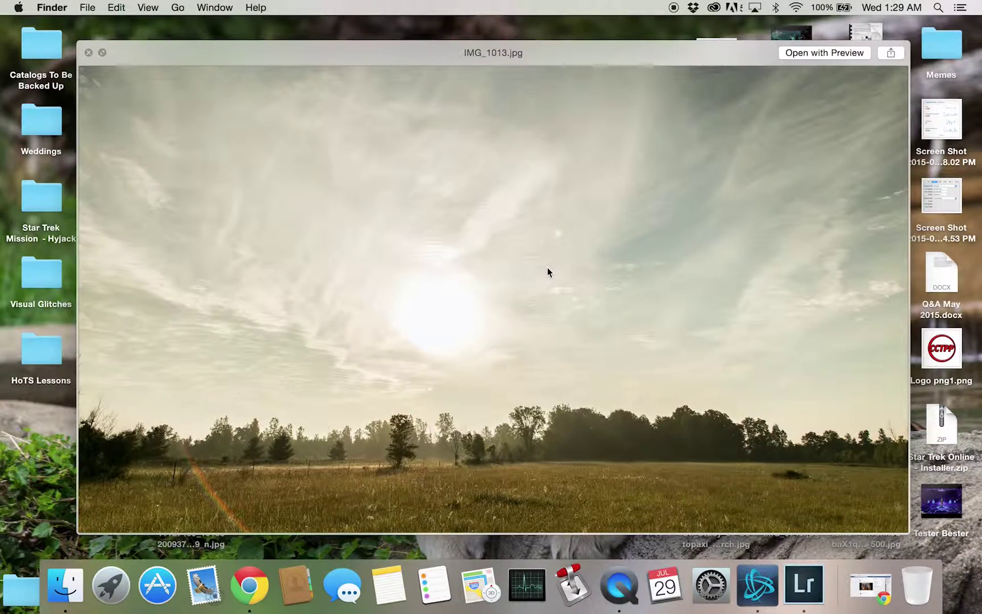
pyautogui.press('Up')
pyautogui.press('Up')
pyautogui.press('Up')
pyautogui.press('Up')
pyautogui.press('Up')
pyautogui.press('Up')
pyautogui.press('Up')
pyautogui.press('Up')
pyautogui.press('Up')
pyautogui.press('Up')
pyautogui.press('Up')
pyautogui.press('Up')
pyautogui.press('Up')
pyautogui.press('Up')
pyautogui.press('Up')
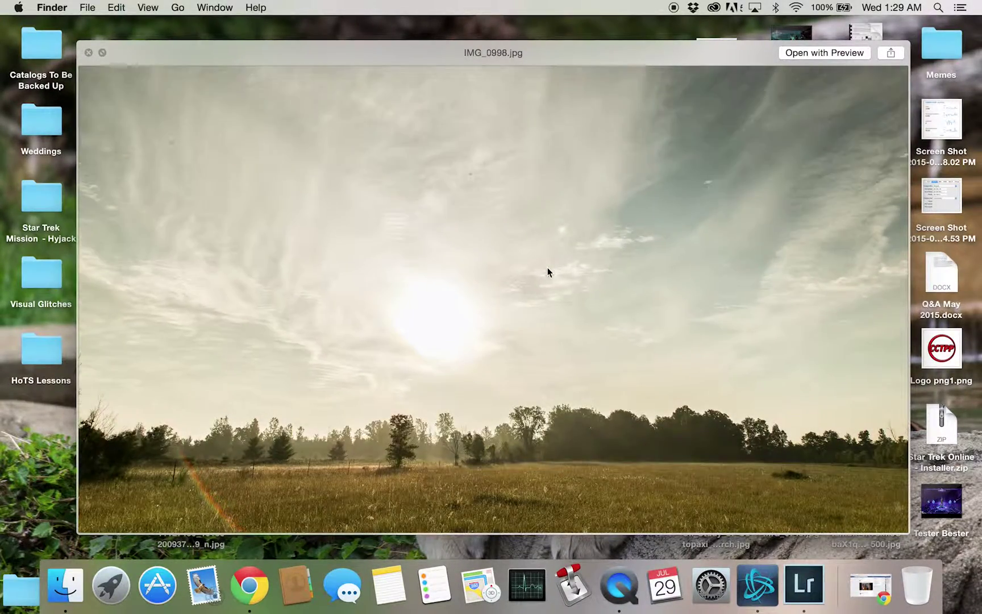
pyautogui.press('space')
# - Preview the exported frames following IMG_1013.jpg, examining them one by one up to IMG_1025.jpg
pyautogui.scroll(-15, 547, 266)
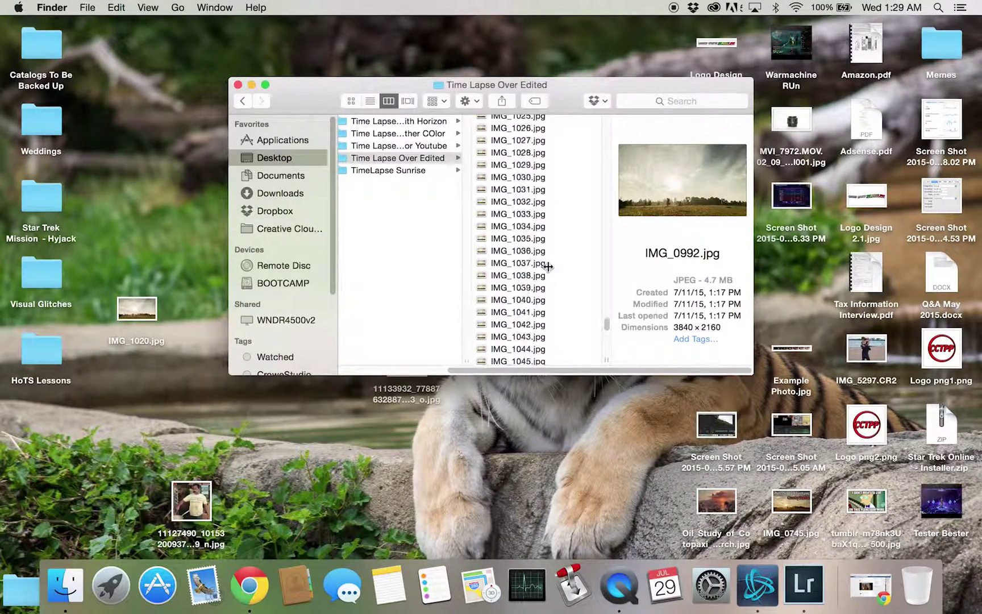
pyautogui.scroll(8, 547, 266)
pyautogui.click(541, 212)
pyautogui.click(538, 194)
pyautogui.press('space')
pyautogui.press('Down')
pyautogui.press('Down')
pyautogui.press('Down')
pyautogui.press('Down')
pyautogui.press('Down')
pyautogui.press('Down')
pyautogui.press('Down')
pyautogui.press('Down')
pyautogui.press('Down')
pyautogui.press('Down')
pyautogui.press('space')
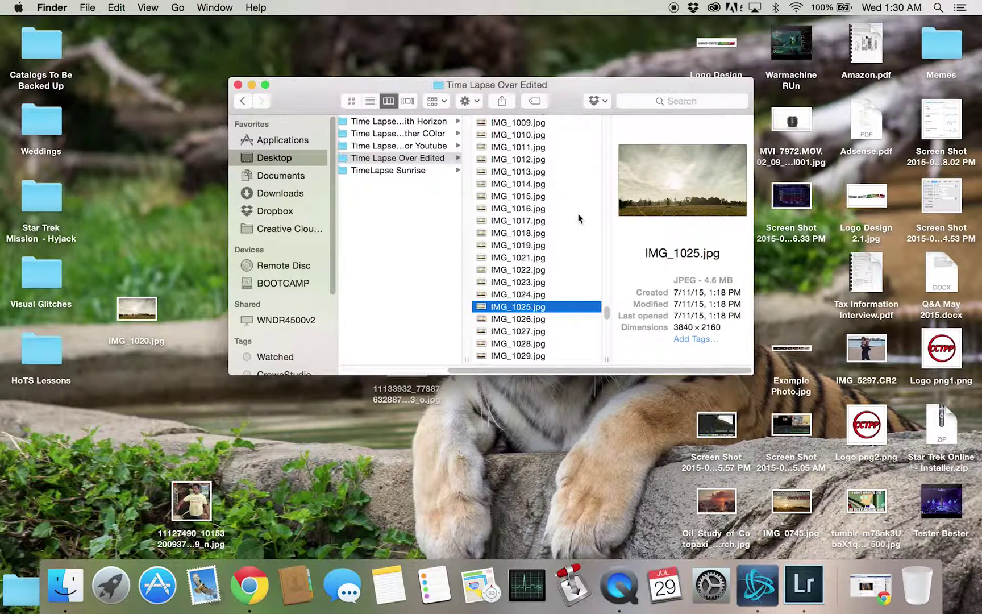
# - Preview YouTube Example.mov and scrub through its final seconds to examine the finished time lapse
pyautogui.scroll(-5, 544, 289)
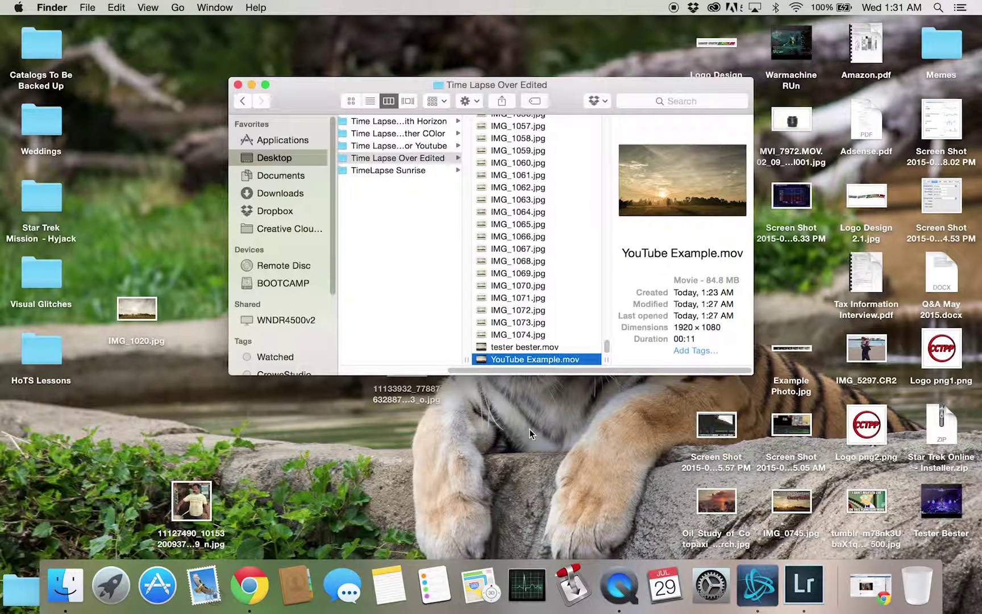
pyautogui.press('space')
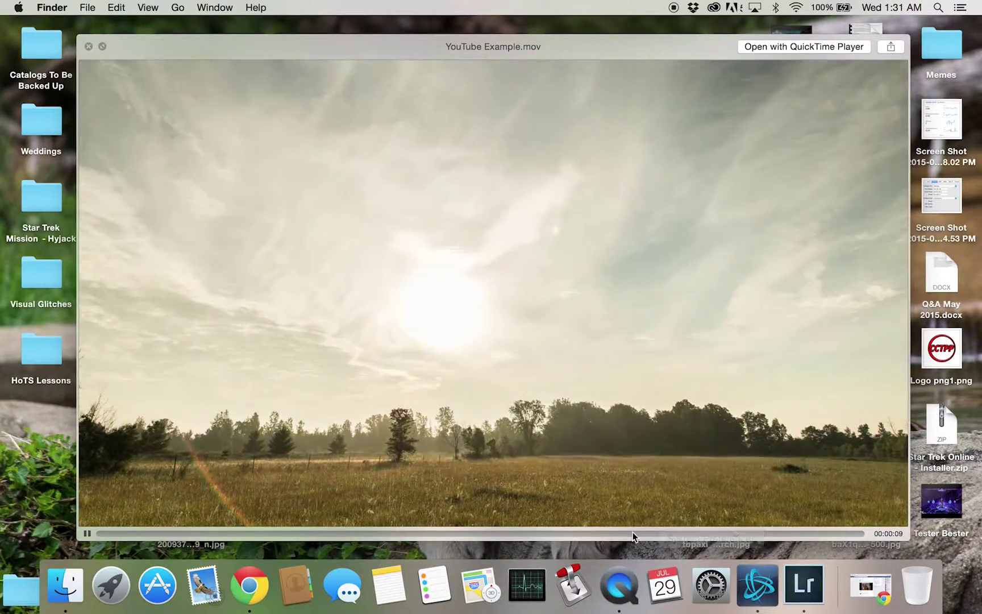
pyautogui.moveTo(635, 536); pyautogui.dragTo(670, 534)
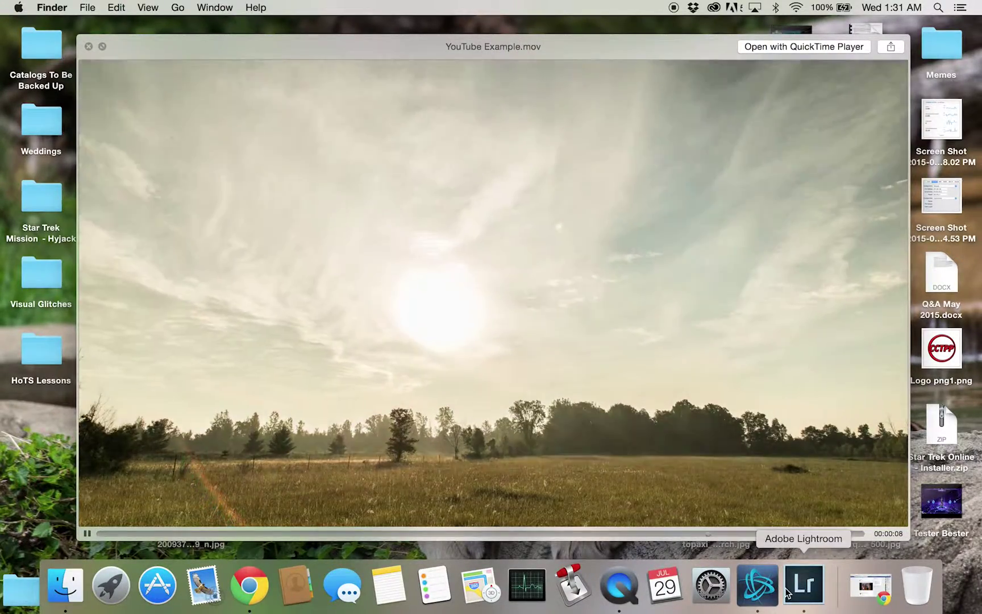
# - Switch to Lightroom and look through the first photos of the sunrise sequence
pyautogui.click(787, 593)
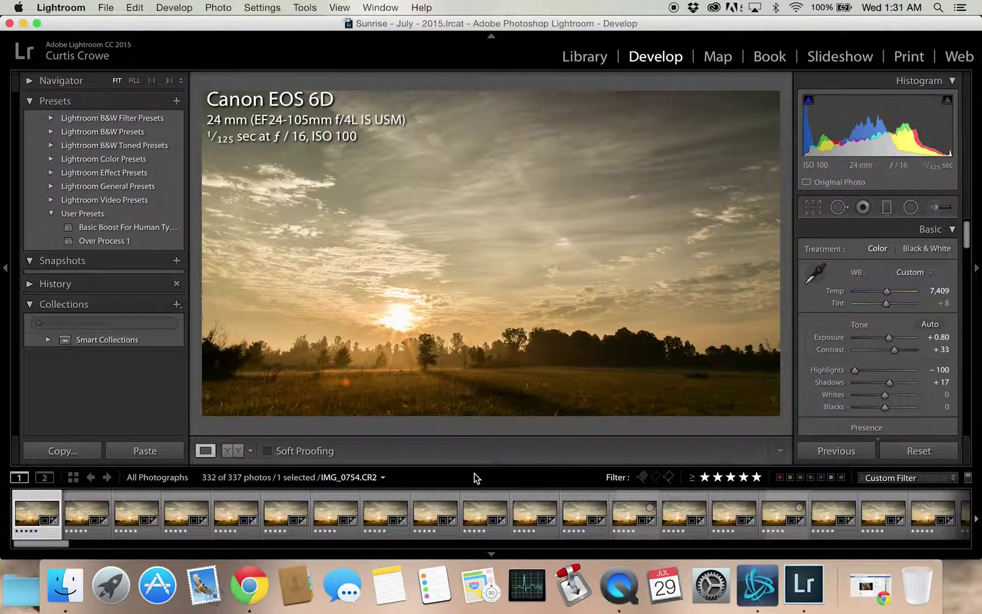
pyautogui.press('Right')
pyautogui.press('Right')
pyautogui.press('Right')
pyautogui.press('Right')
pyautogui.press('Right')
pyautogui.press('Right')
pyautogui.press('Right')
pyautogui.press('Right')
pyautogui.press('Right')
pyautogui.press('Right')
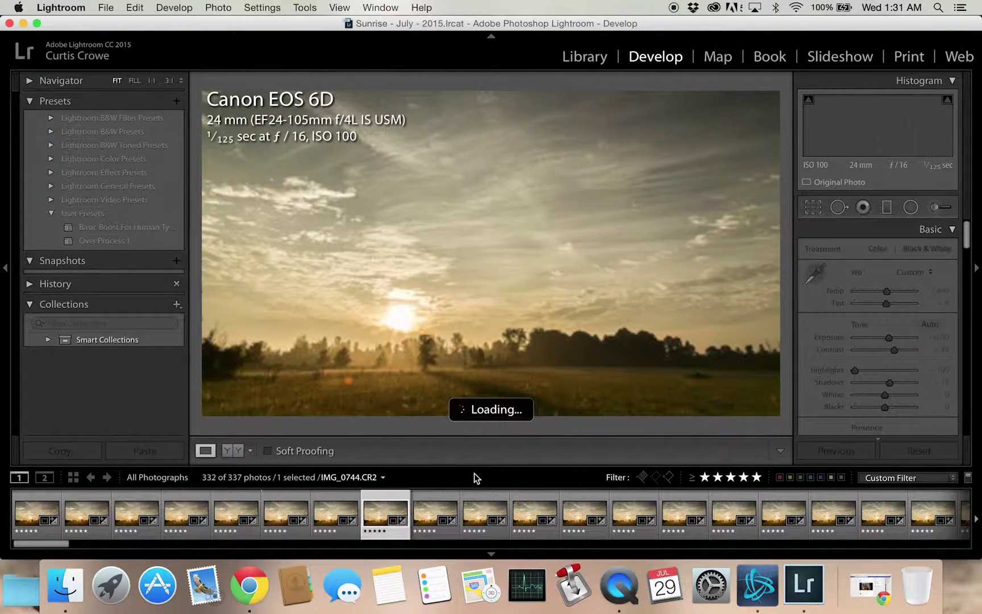
pyautogui.press('Right')
pyautogui.press('Right')
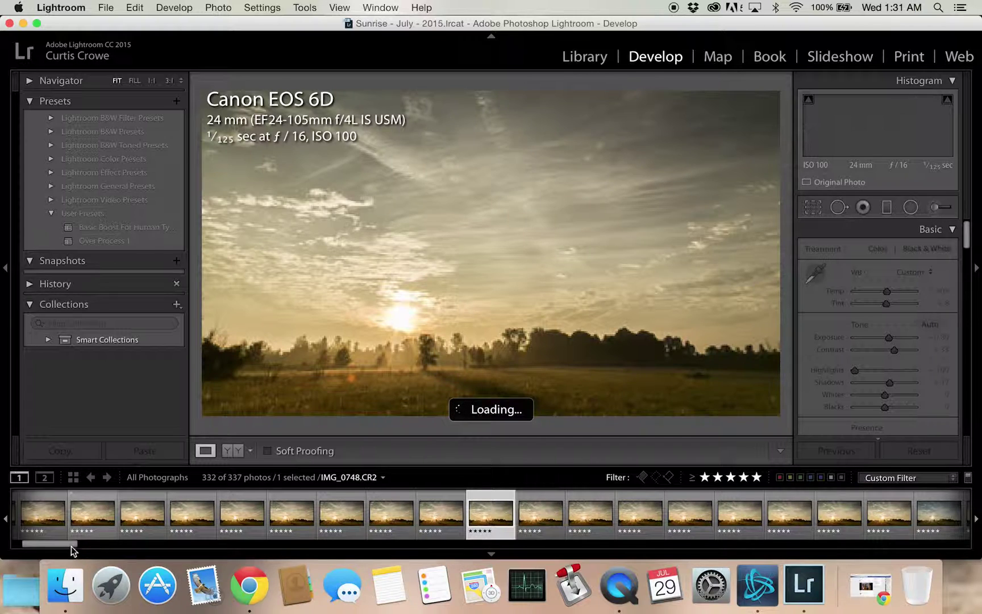
# - Jump further along the filmstrip and look through the sequence for the frames containing deer, up to IMG_0984.CR2
pyautogui.moveTo(91, 546); pyautogui.dragTo(479, 546)
pyautogui.click(500, 518)
pyautogui.press('Right')
pyautogui.press('Right')
pyautogui.press('Right')
pyautogui.press('Right')
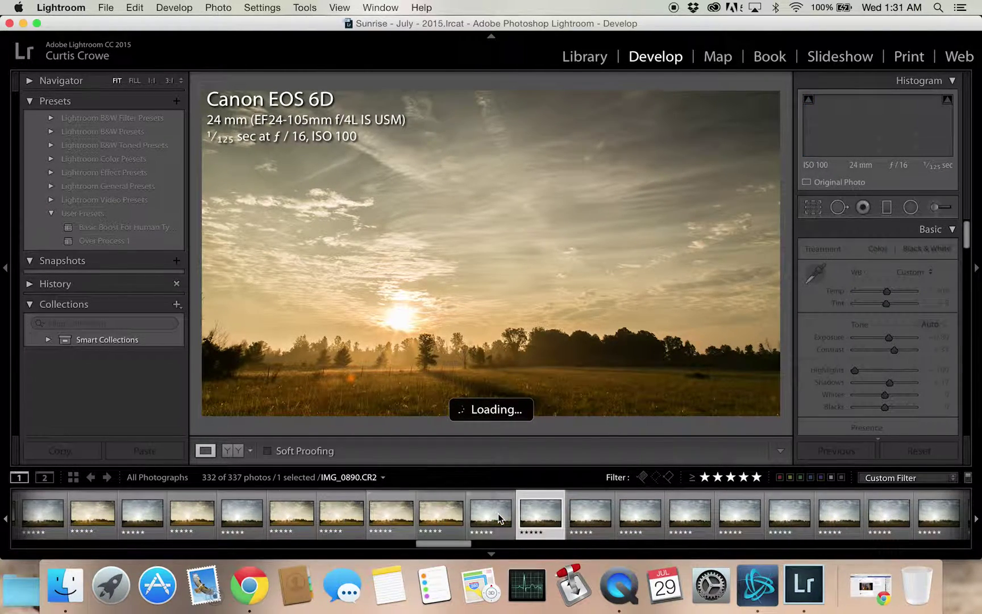
pyautogui.press('Right')
pyautogui.press('Right')
pyautogui.press('Right')
pyautogui.press('Right')
pyautogui.press('Right')
pyautogui.press('Right')
pyautogui.press('Right')
pyautogui.press('Right')
pyautogui.press('Right')
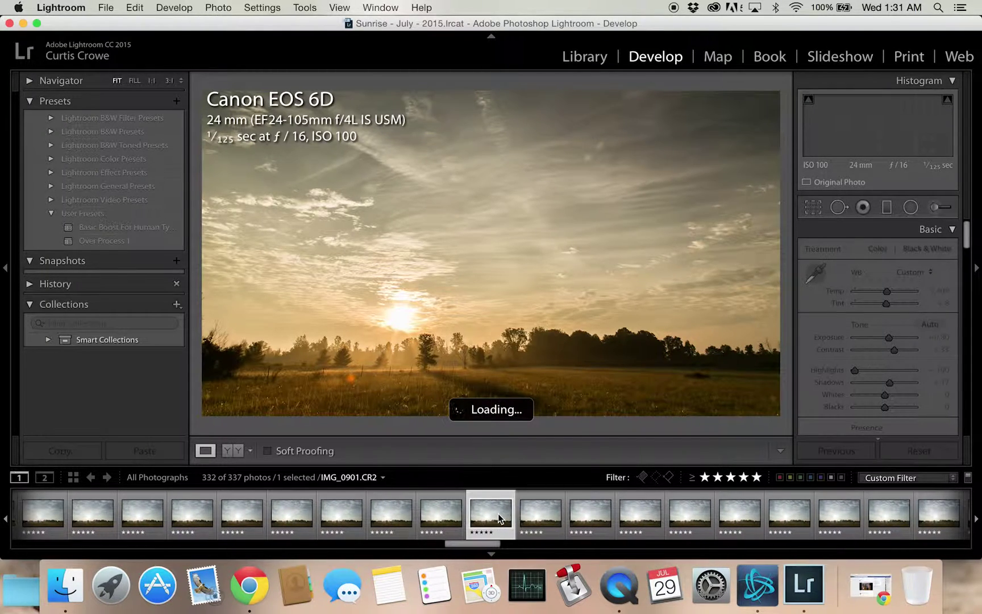
pyautogui.press('Right')
pyautogui.press('Right')
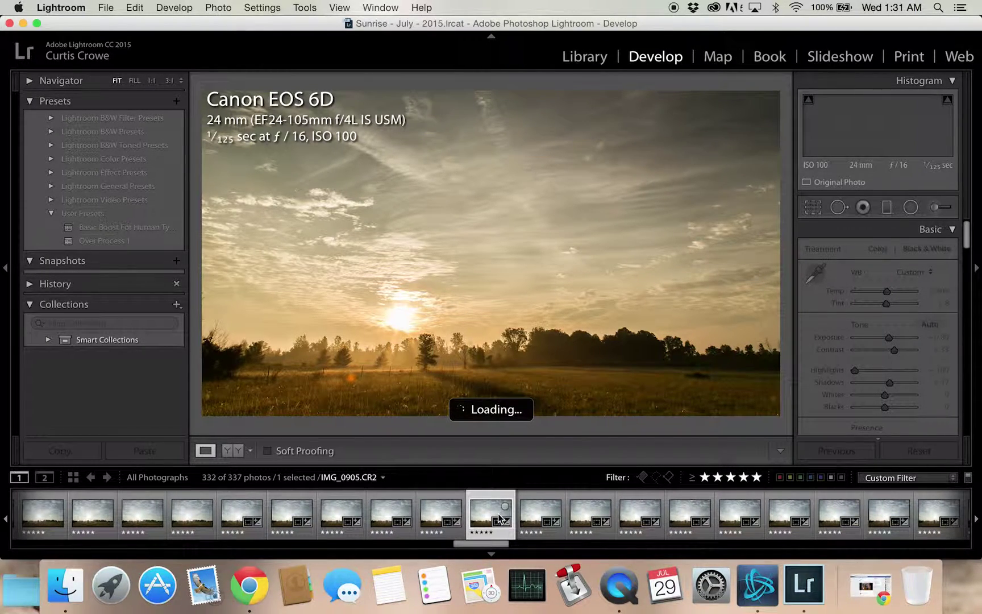
pyautogui.press('Right')
pyautogui.press('Right')
pyautogui.press('Right')
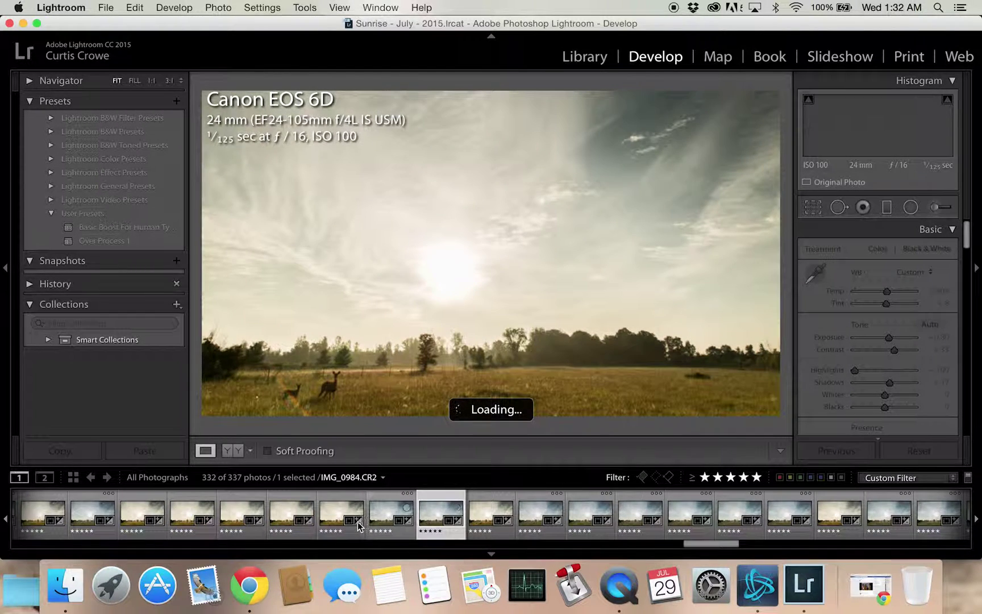
# - Compare IMG_0983.CR2 with IMG_0982.CR2 and open IMG_0983.CR2 for retouching
pyautogui.click(374, 518)
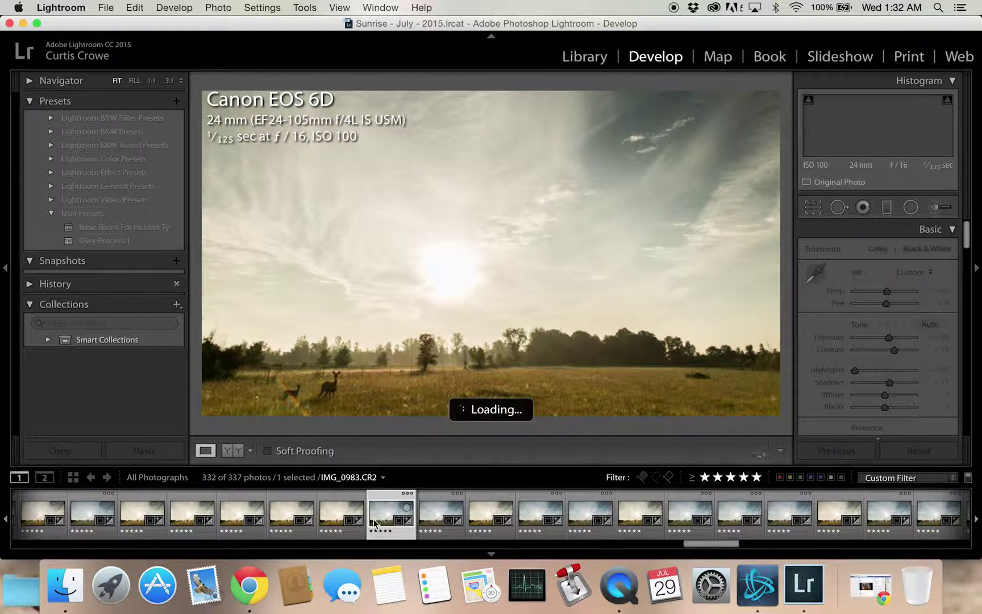
pyautogui.click(335, 523)
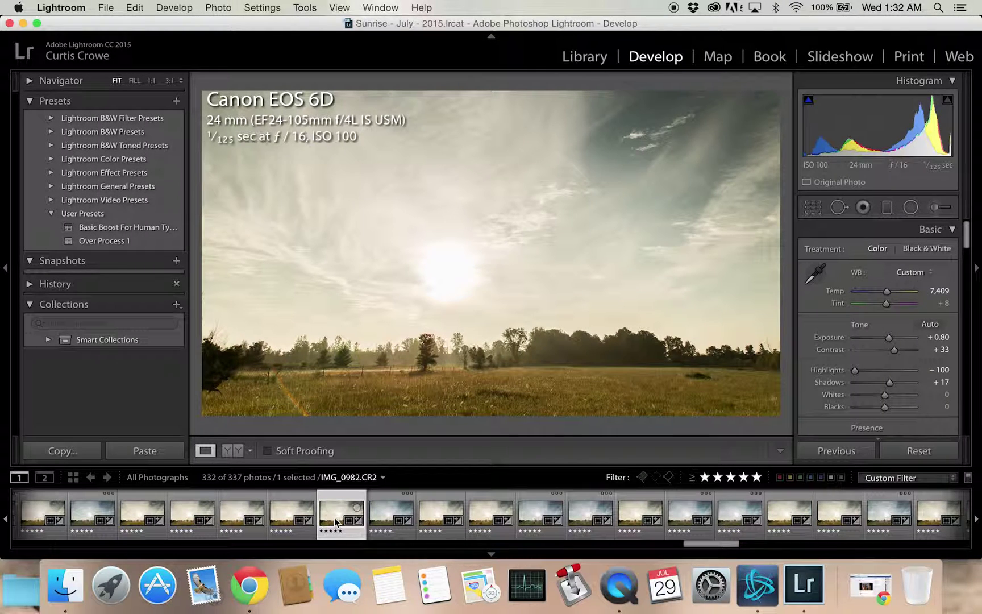
pyautogui.press('Right')
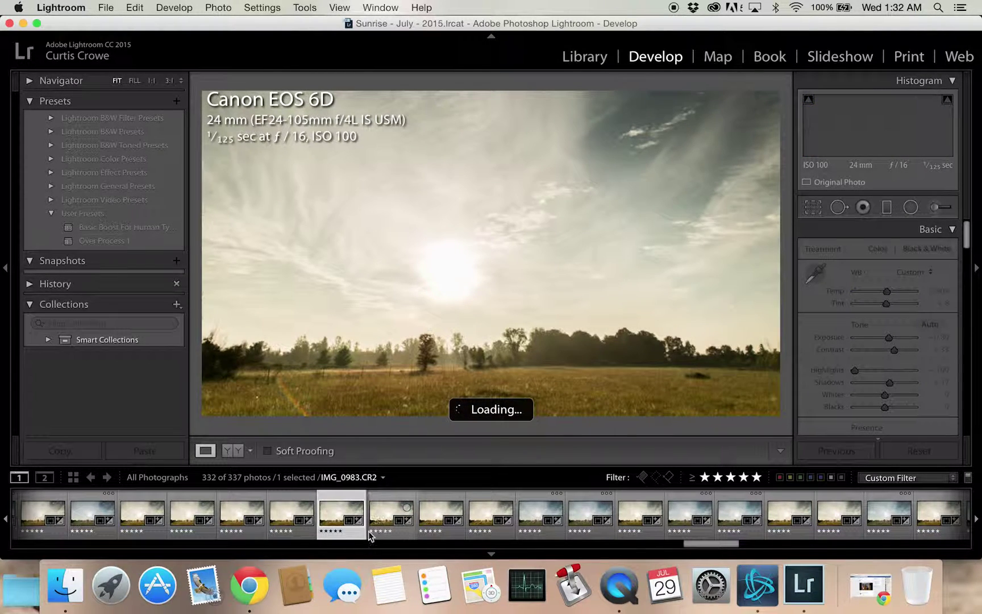
# - Heal out the deer beside the bushes with a size 75 Spot Removal brush, sampling the grass just beside it
pyautogui.click(230, 394)
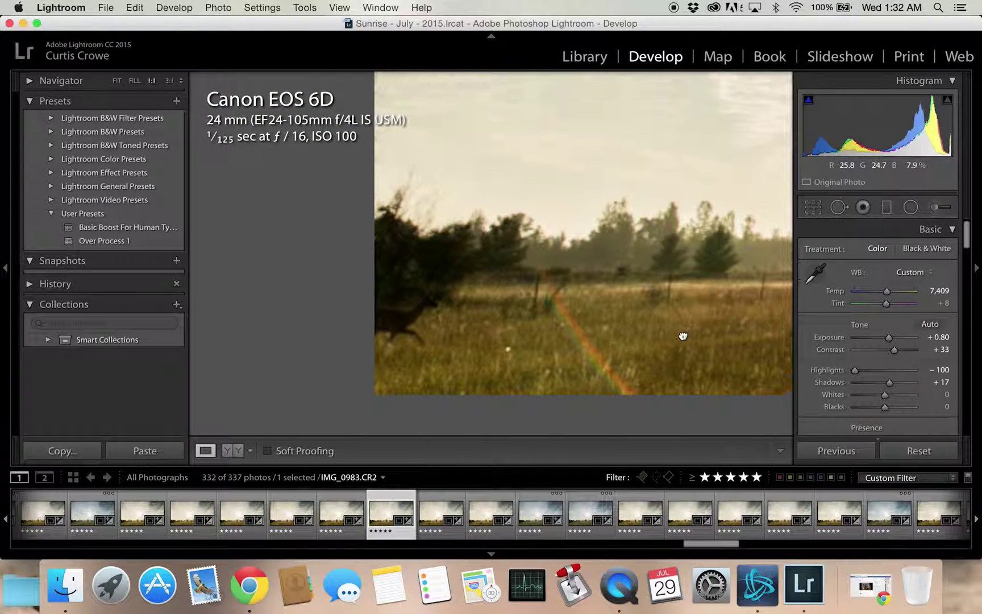
pyautogui.click(839, 207)
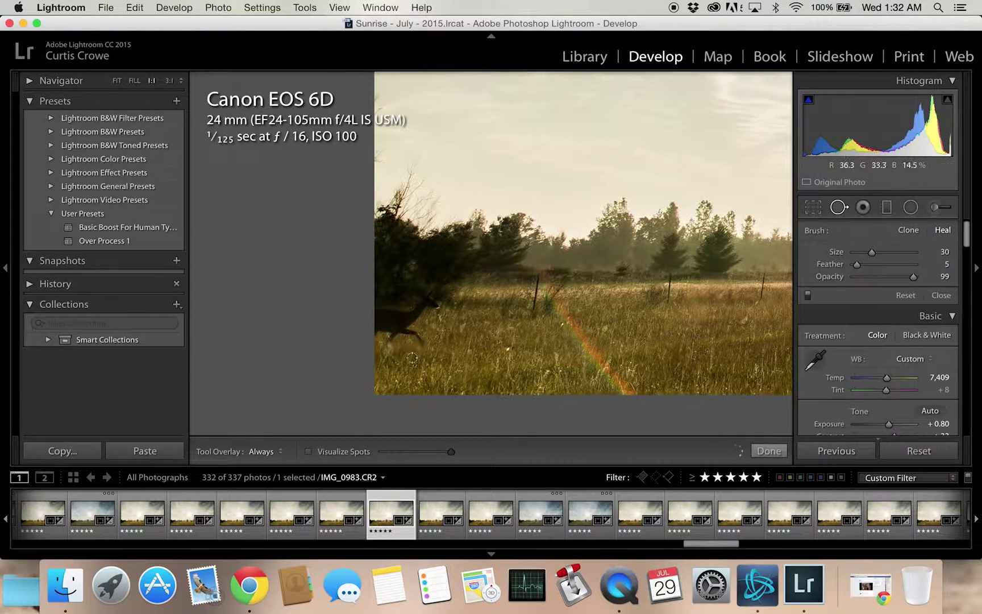
pyautogui.scroll(3, 420, 345)
pyautogui.moveTo(415, 343)
pyautogui.mouseDown()
pyautogui.moveTo(386, 333)
pyautogui.moveTo(402, 328)
pyautogui.moveTo(376, 317)
pyautogui.moveTo(434, 307)
pyautogui.mouseUp()
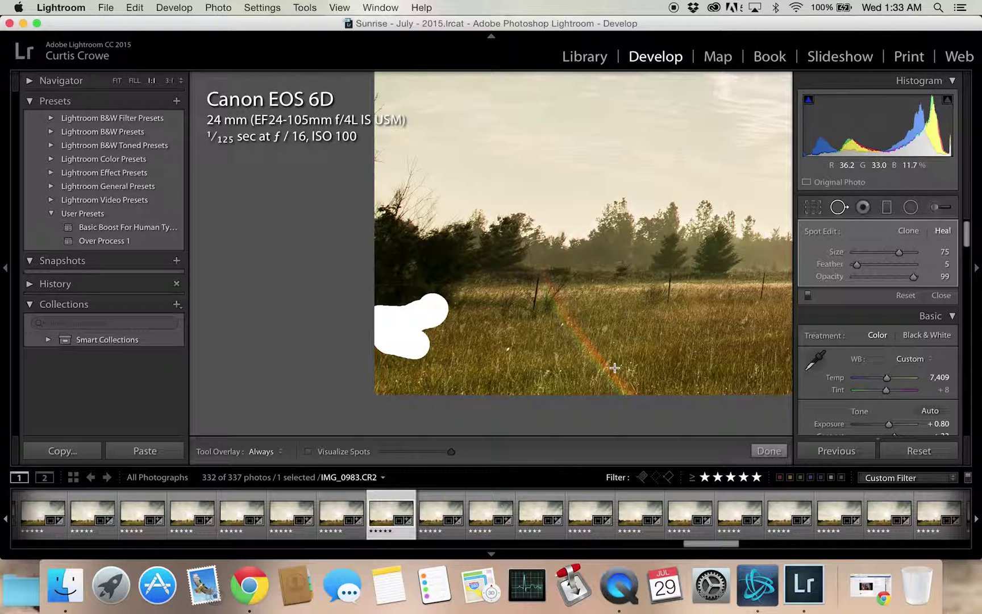
pyautogui.moveTo(476, 290); pyautogui.dragTo(470, 353)
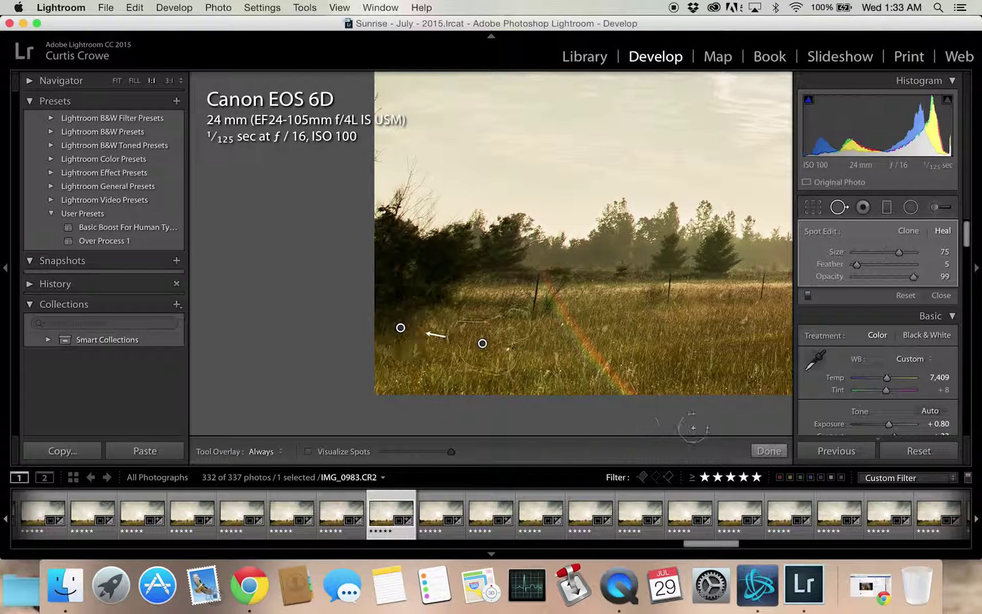
pyautogui.click(770, 454)
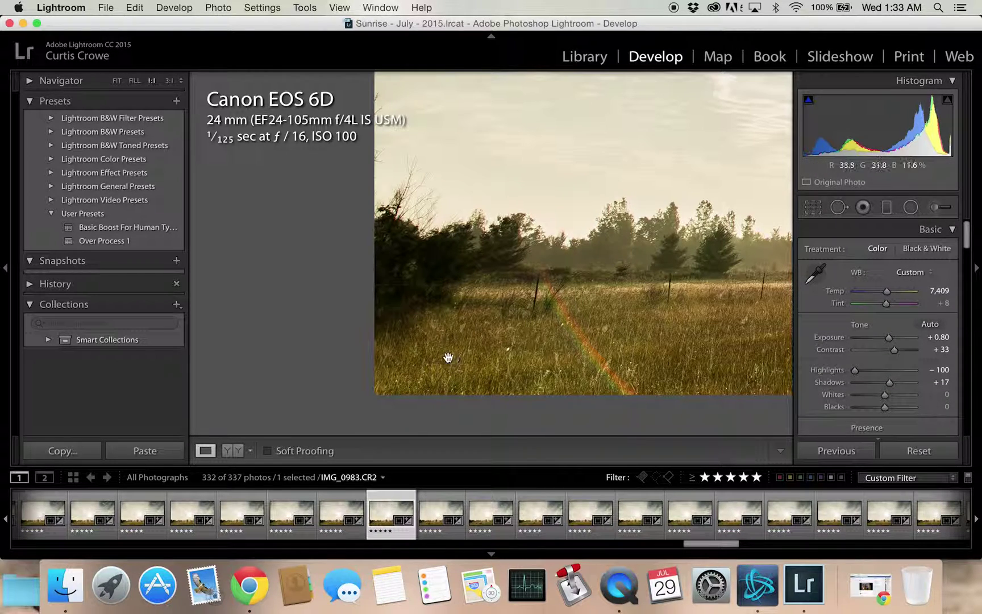
# - Heal the remaining patch of grass beside the removed deer with a size 55 Spot Removal stroke
pyautogui.moveTo(632, 334); pyautogui.dragTo(607, 333)
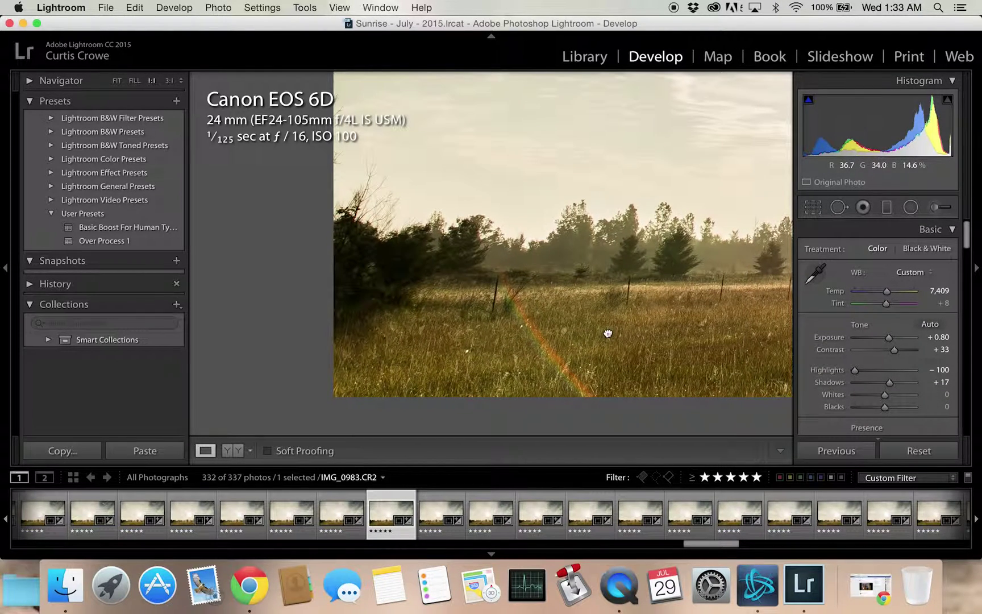
pyautogui.click(838, 208)
pyautogui.click(387, 346)
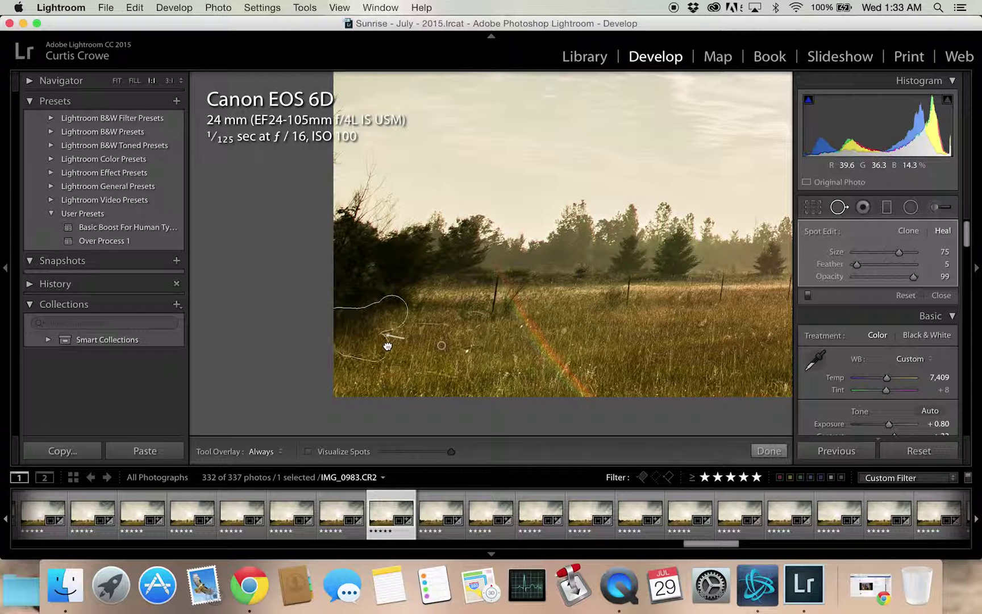
pyautogui.moveTo(400, 366); pyautogui.dragTo(389, 339)
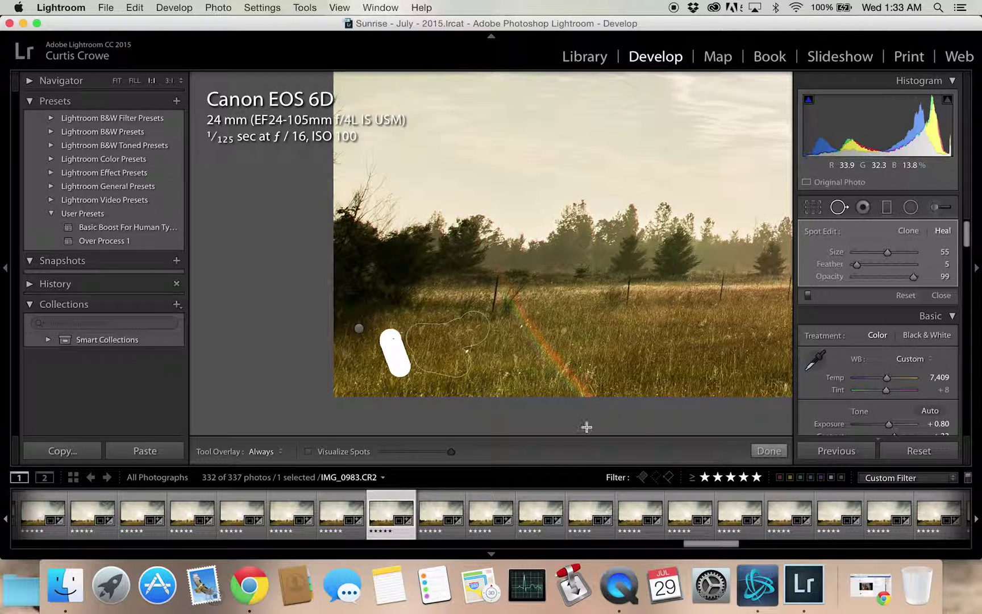
pyautogui.click(769, 451)
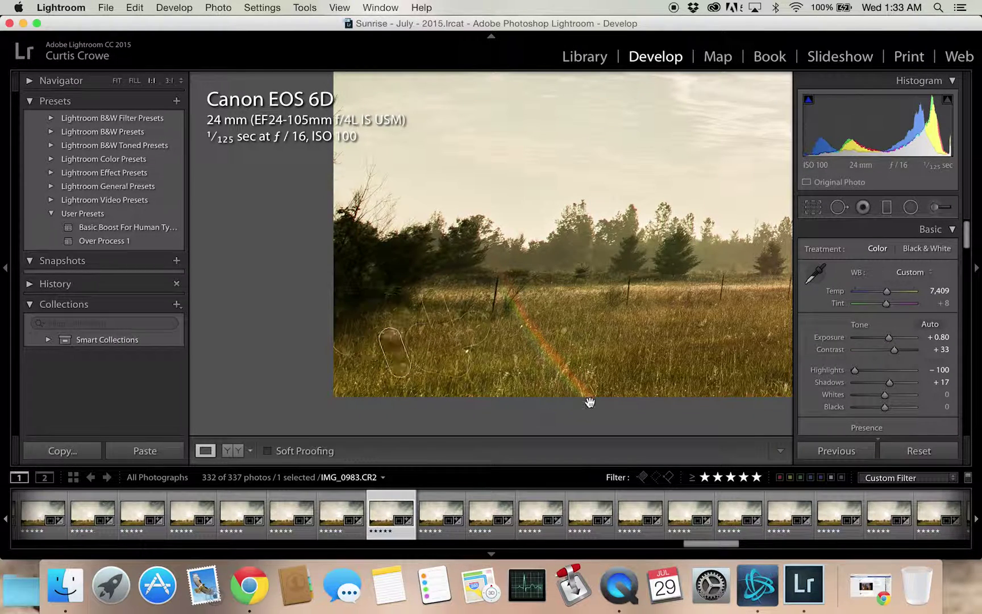
# - Check the heal spot in the grass of IMG_0983.CR2, close Spot Removal and label the frame green
pyautogui.click(836, 211)
pyautogui.click(390, 346)
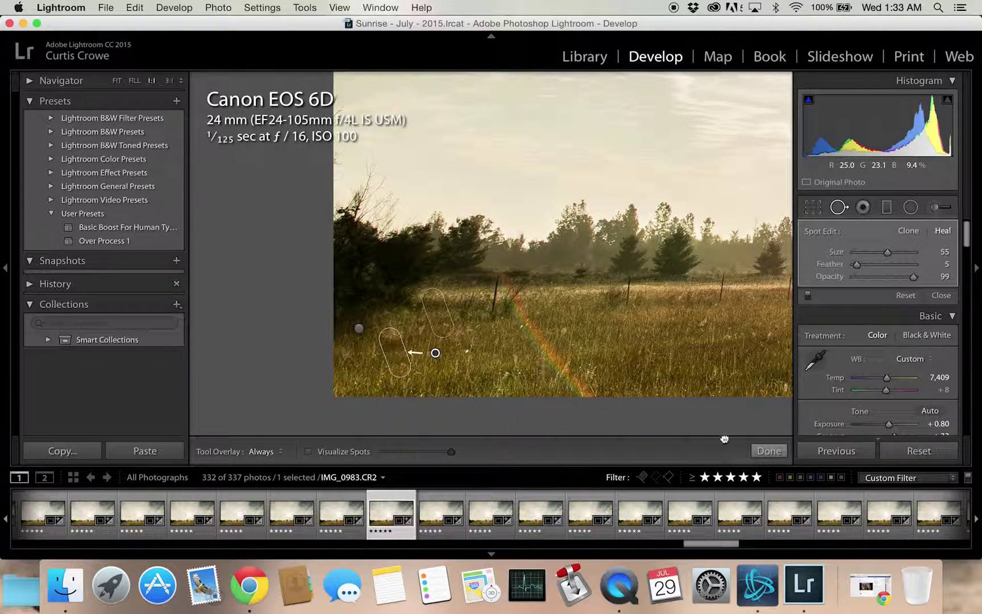
pyautogui.click(770, 451)
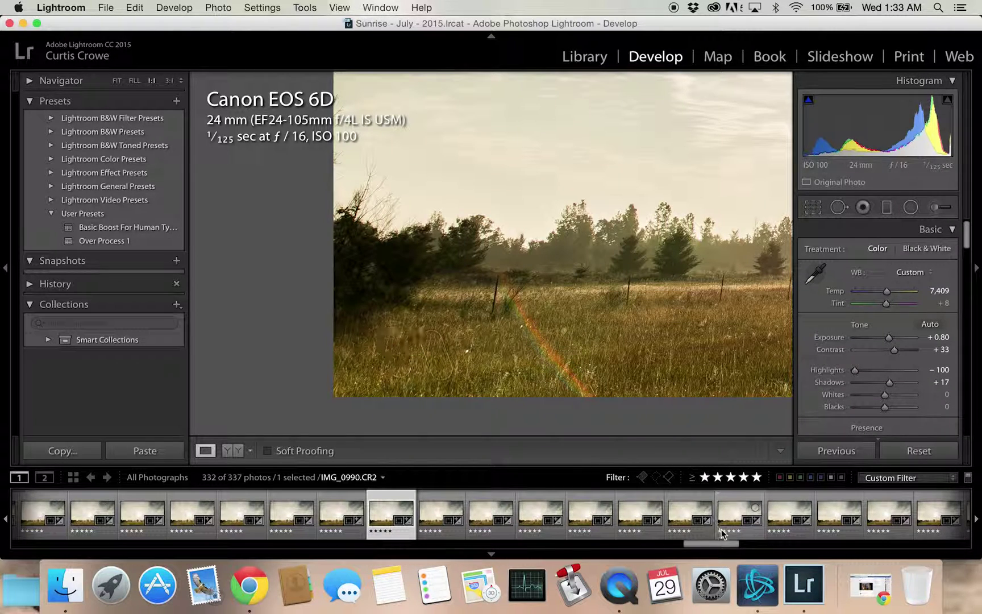
pyautogui.moveTo(716, 544); pyautogui.dragTo(723, 543)
pyautogui.press('8')
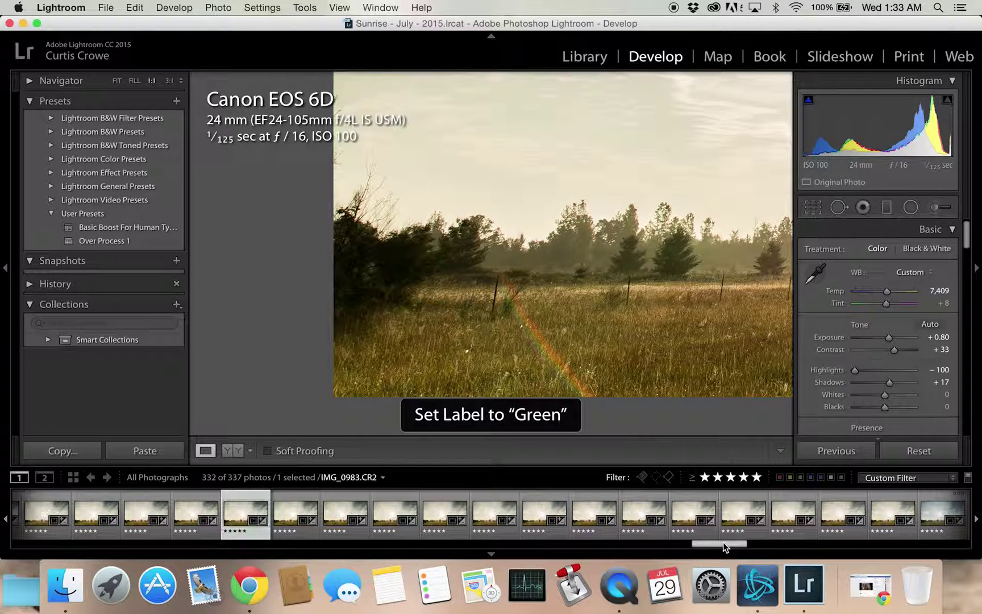
# - Heal out the larger deer in IMG_0984.CR2 with a size 59 Spot Removal brush, sampling the open grass to its right
pyautogui.press('Right')
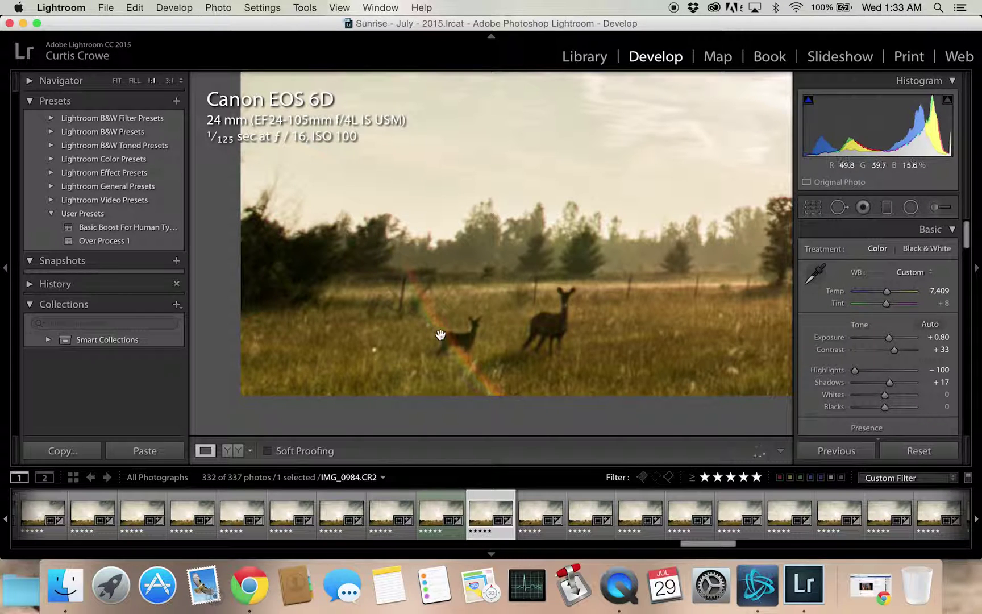
pyautogui.click(838, 208)
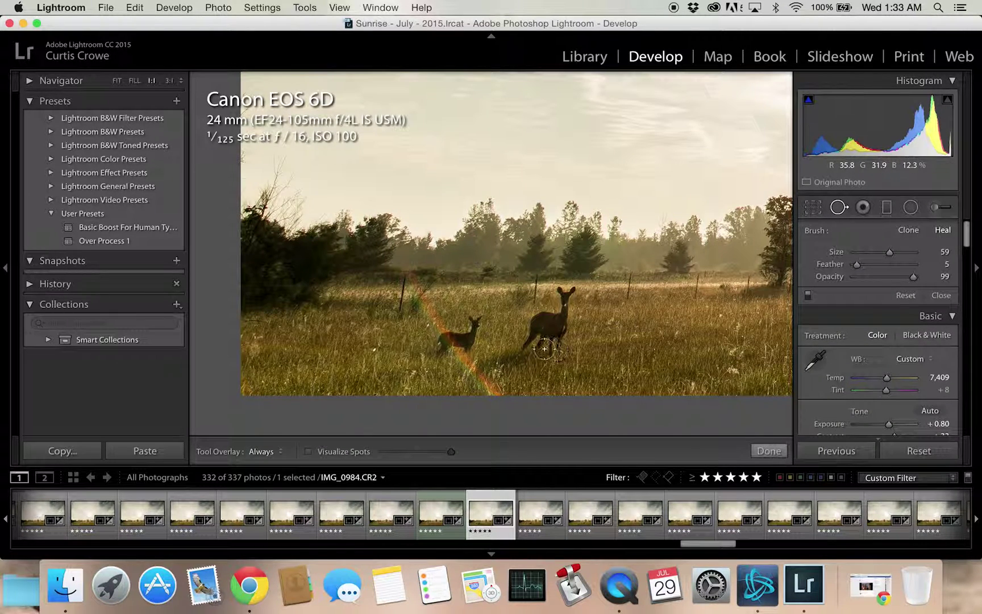
pyautogui.moveTo(546, 356)
pyautogui.mouseDown()
pyautogui.moveTo(528, 348)
pyautogui.moveTo(541, 344)
pyautogui.moveTo(519, 340)
pyautogui.moveTo(564, 333)
pyautogui.moveTo(530, 324)
pyautogui.moveTo(568, 320)
pyautogui.mouseUp()
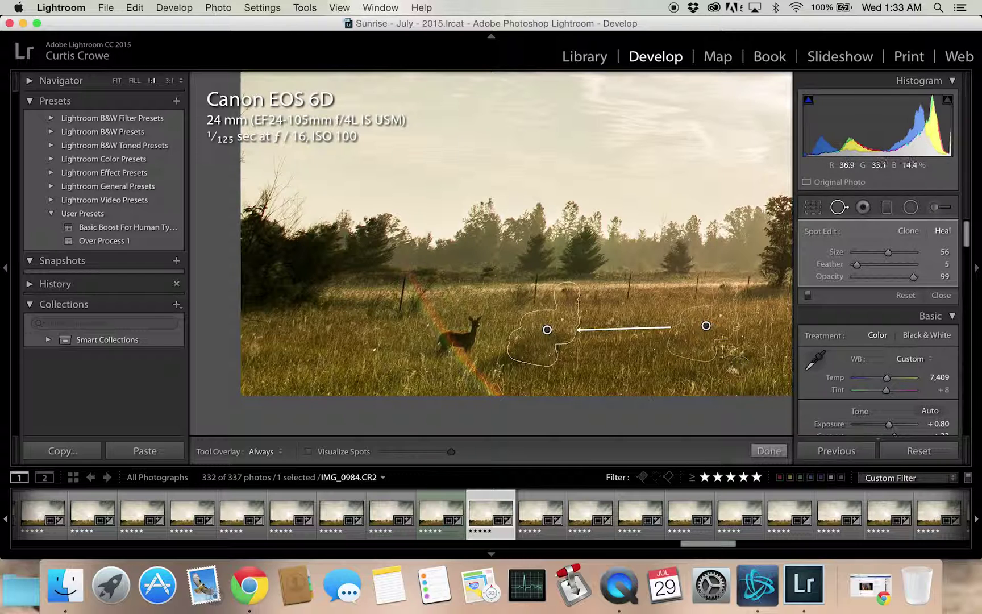
pyautogui.moveTo(699, 344); pyautogui.dragTo(647, 345)
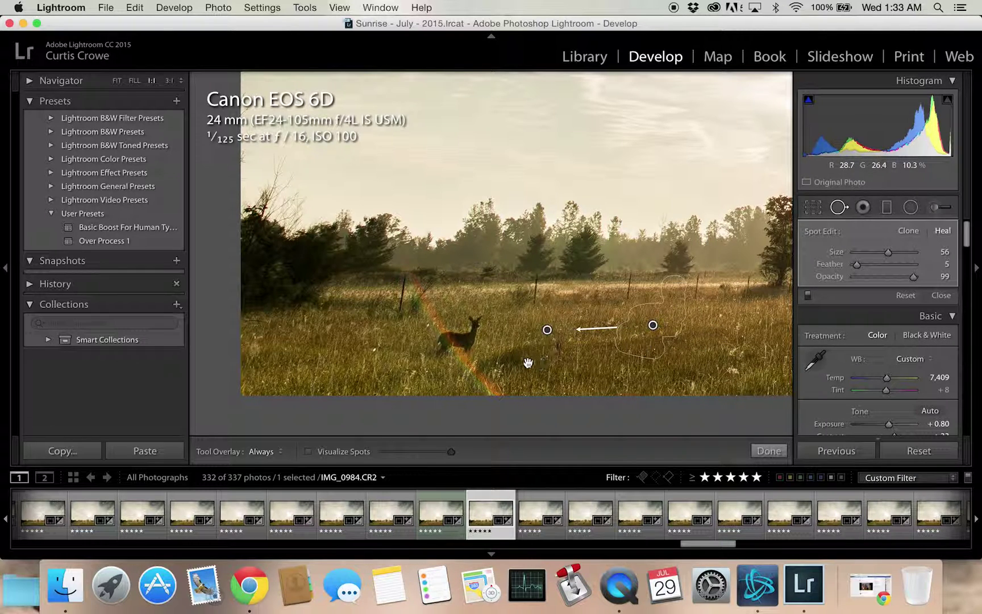
# - Heal out the smaller deer on the lens flare streak in IMG_0984.CR2, sampling the grass higher up along the streak
pyautogui.moveTo(469, 349)
pyautogui.mouseDown()
pyautogui.moveTo(439, 348)
pyautogui.moveTo(475, 324)
pyautogui.mouseUp()
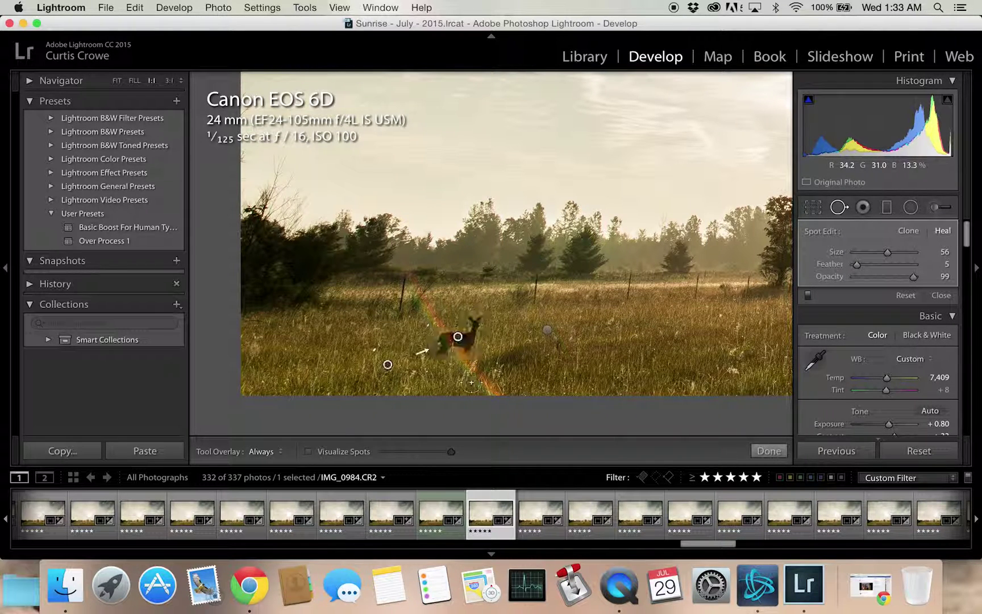
pyautogui.moveTo(389, 367)
pyautogui.mouseDown()
pyautogui.moveTo(390, 344)
pyautogui.moveTo(425, 310)
pyautogui.moveTo(439, 317)
pyautogui.mouseUp()
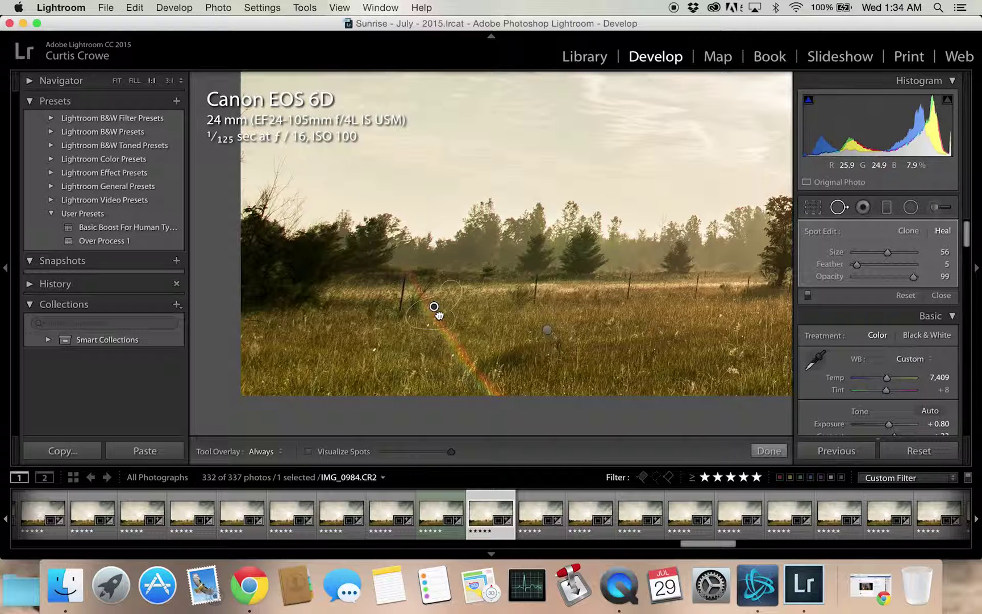
pyautogui.click(769, 451)
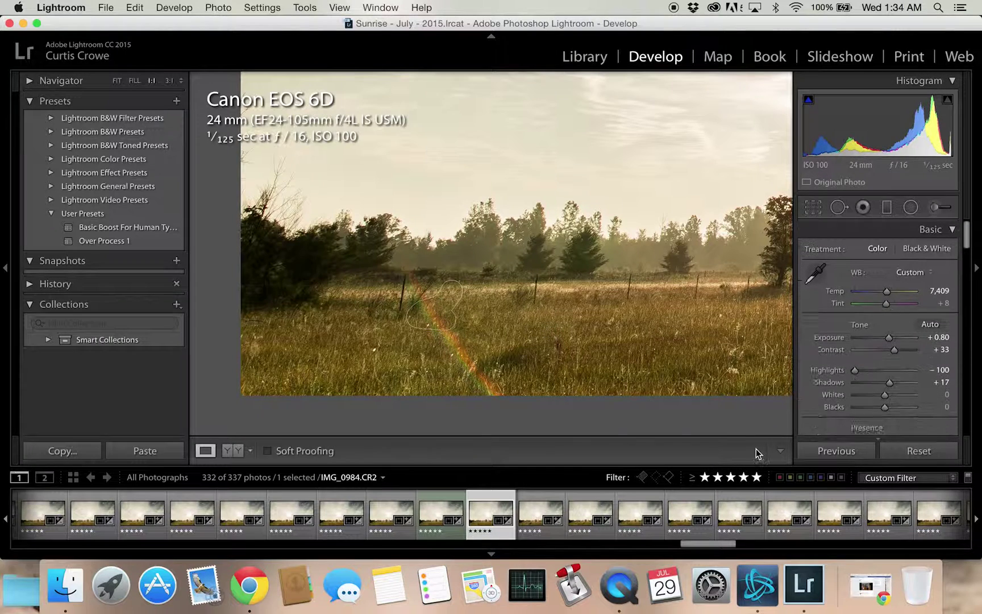
# - Compare the retouched IMG_0984.CR2 with its neighbouring frames at full-image view
pyautogui.click(649, 369)
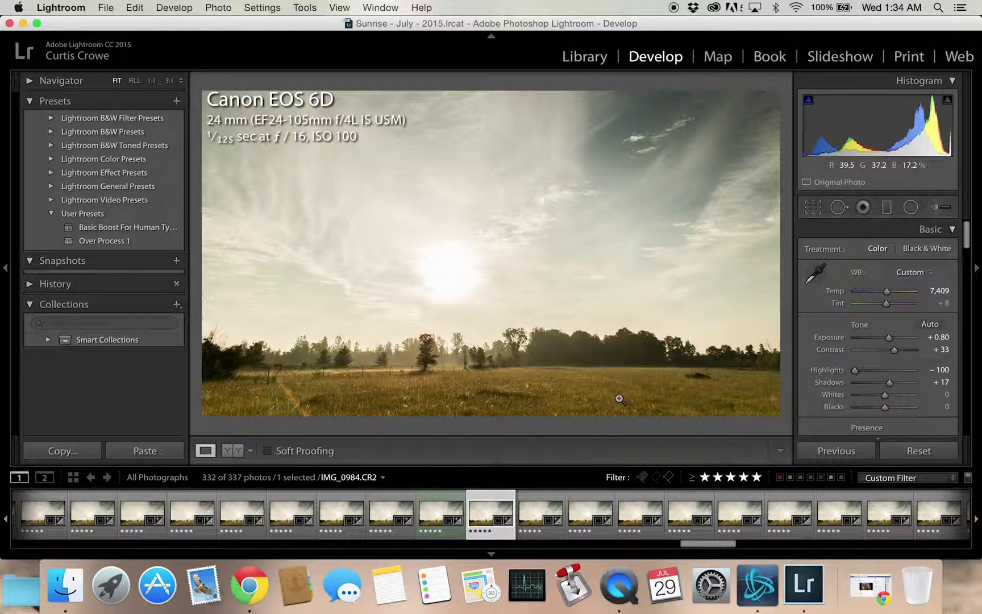
pyautogui.press('Left')
pyautogui.press('Right')
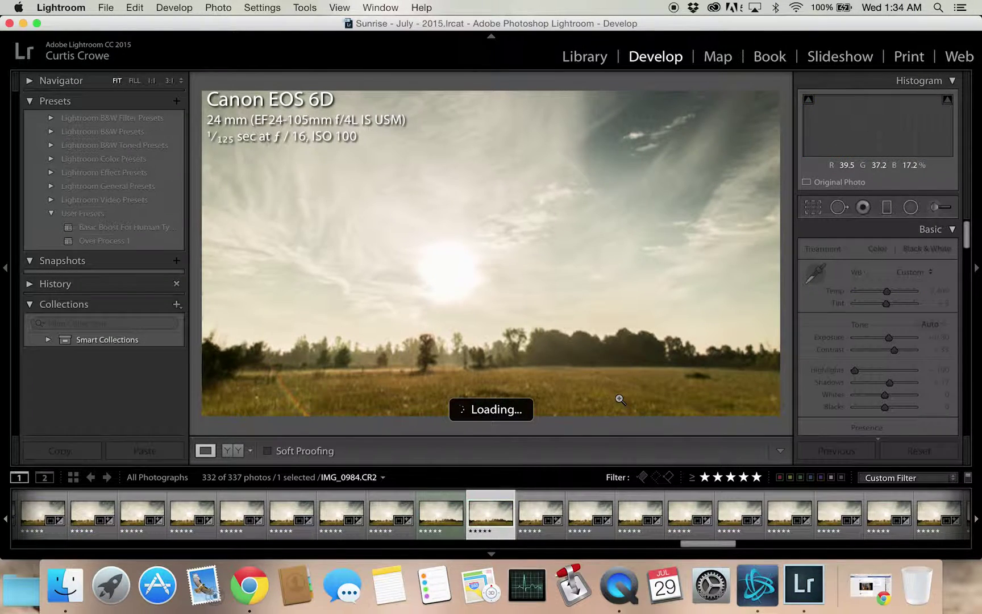
pyautogui.press('Left')
pyautogui.press('Right')
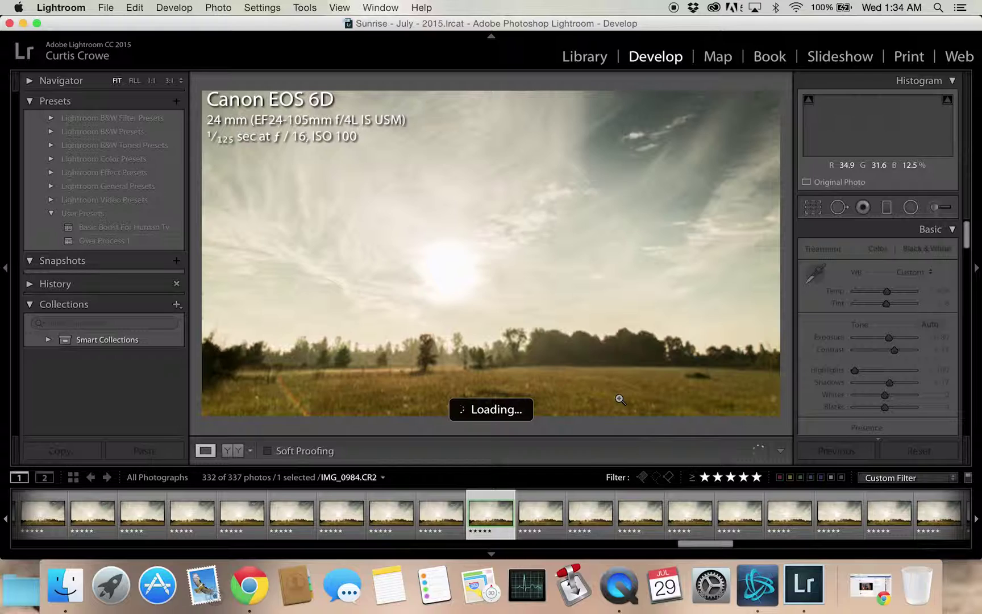
pyautogui.press('Right')
pyautogui.press('Right')
pyautogui.press('Left')
# - Heal the dark grass patch beside the flare streak in IMG_0984.CR2, sampling the grass just above it
pyautogui.click(304, 406)
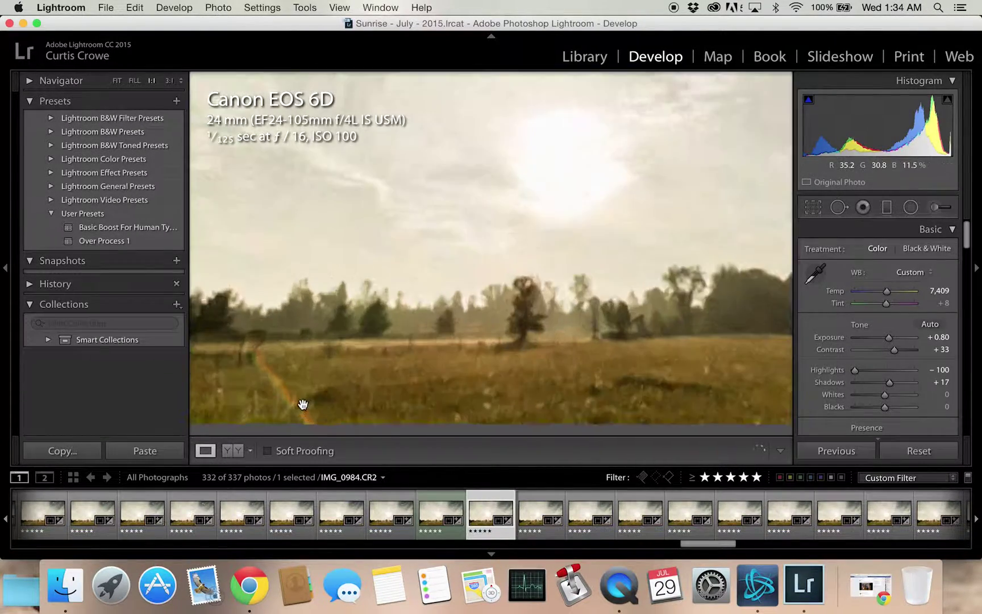
pyautogui.moveTo(419, 305); pyautogui.dragTo(449, 286)
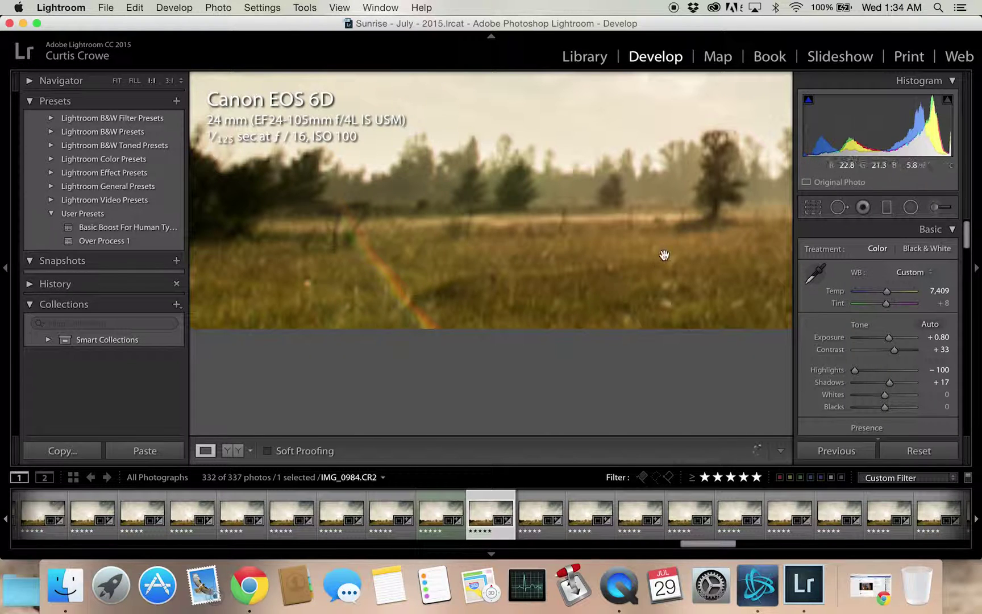
pyautogui.press('q')
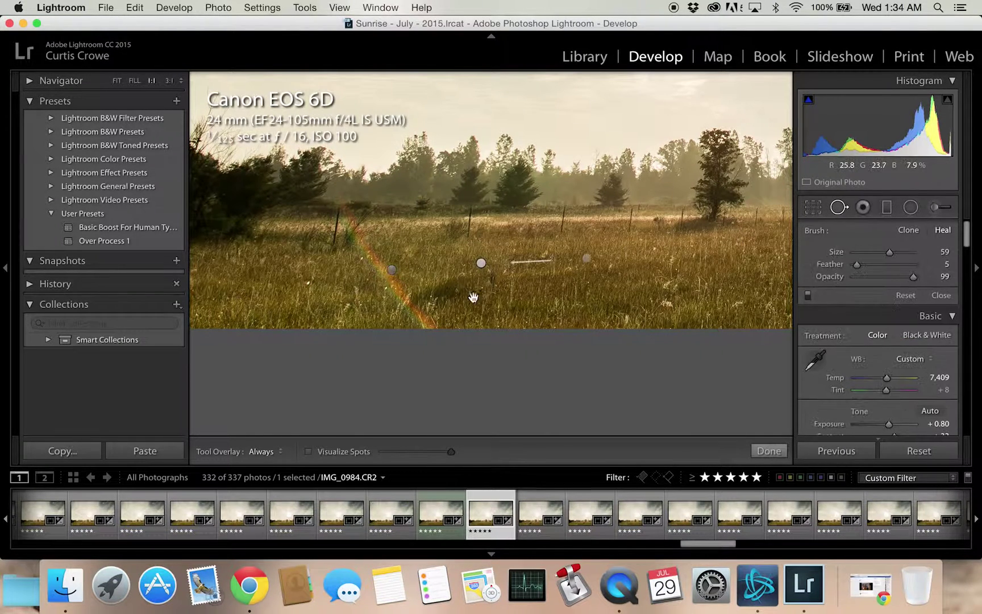
pyautogui.moveTo(447, 304)
pyautogui.mouseDown()
pyautogui.moveTo(411, 300)
pyautogui.moveTo(490, 279)
pyautogui.mouseUp()
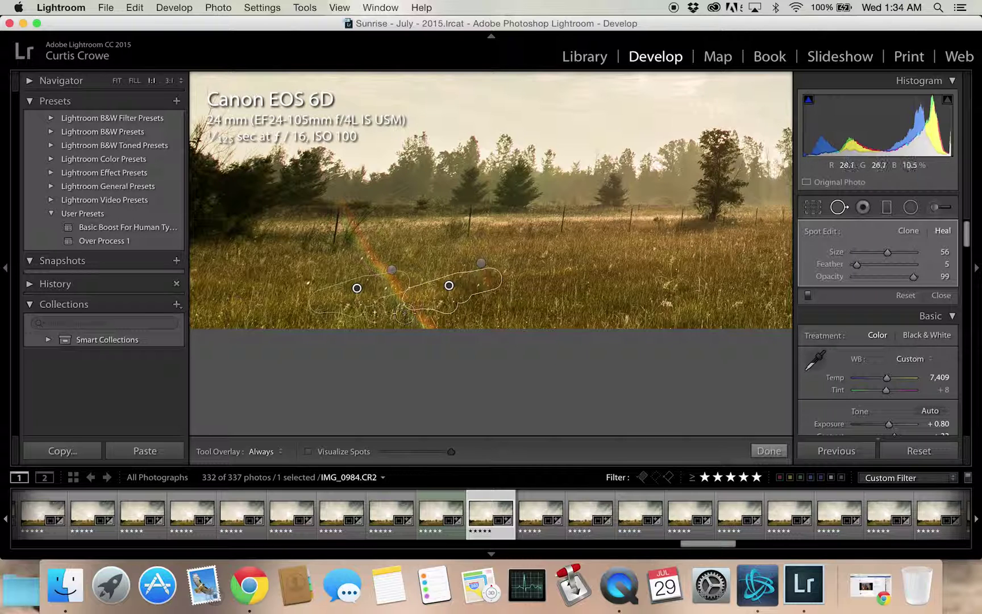
pyautogui.moveTo(353, 309); pyautogui.dragTo(421, 274)
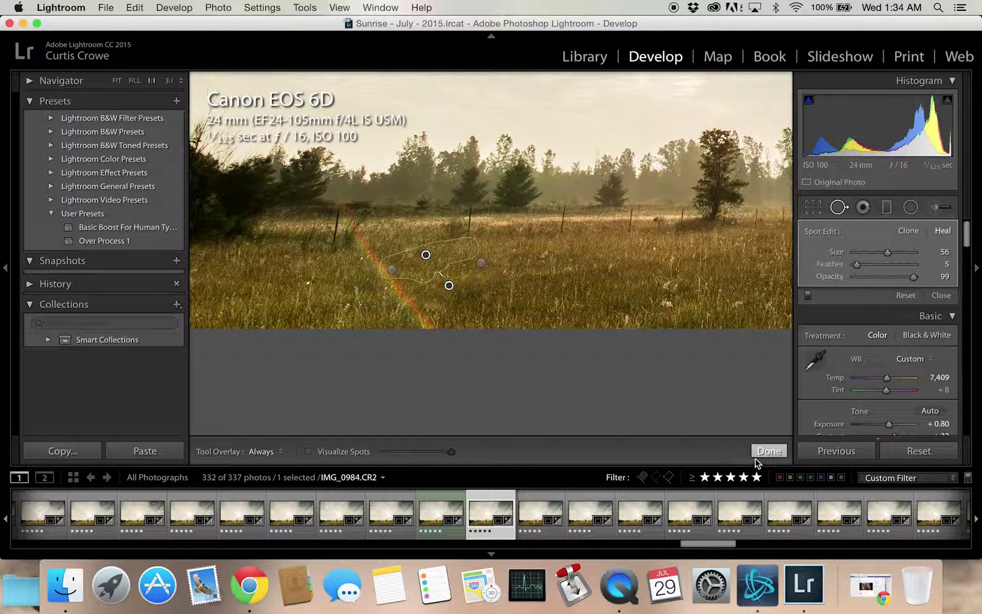
pyautogui.click(768, 451)
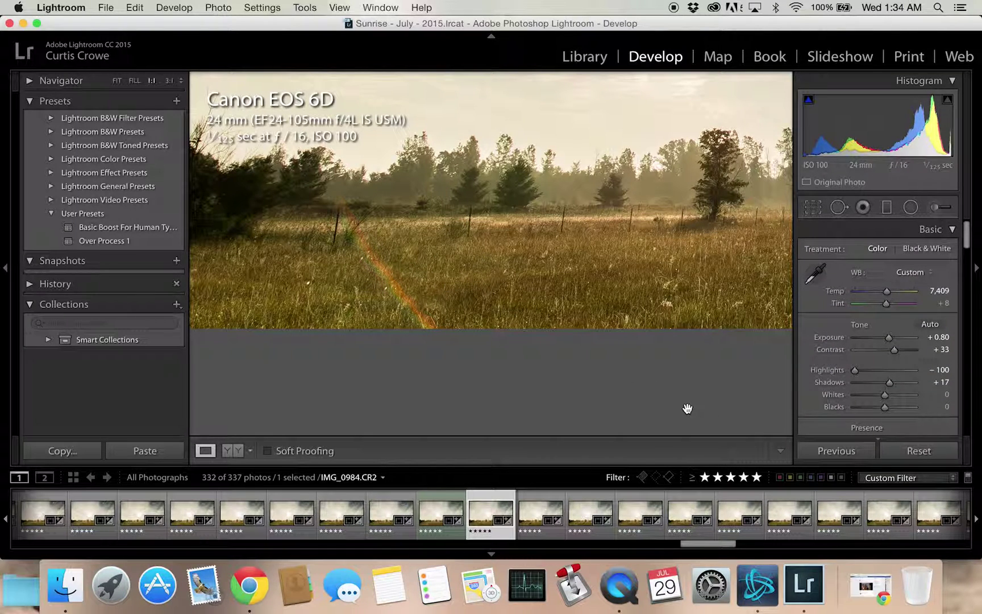
# - Label IMG_0984.CR2 green and go on to IMG_0985.CR2
pyautogui.click(511, 296)
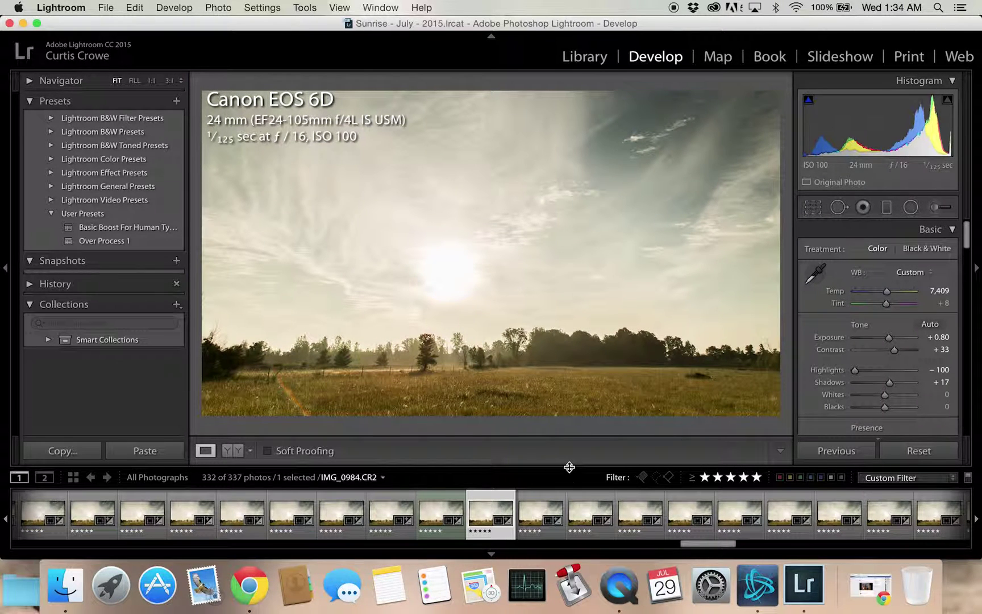
pyautogui.press('8')
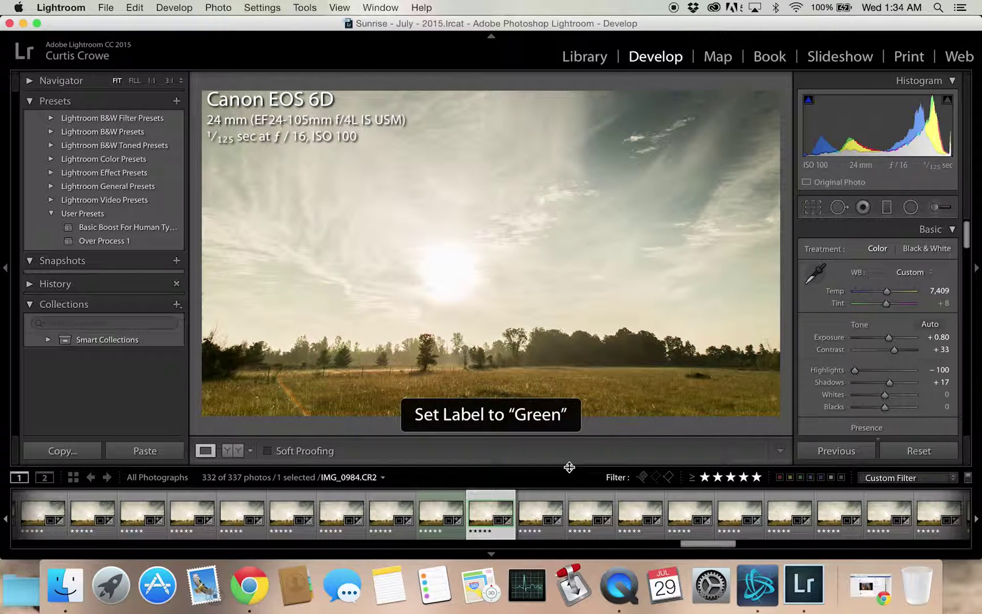
pyautogui.press('Right')
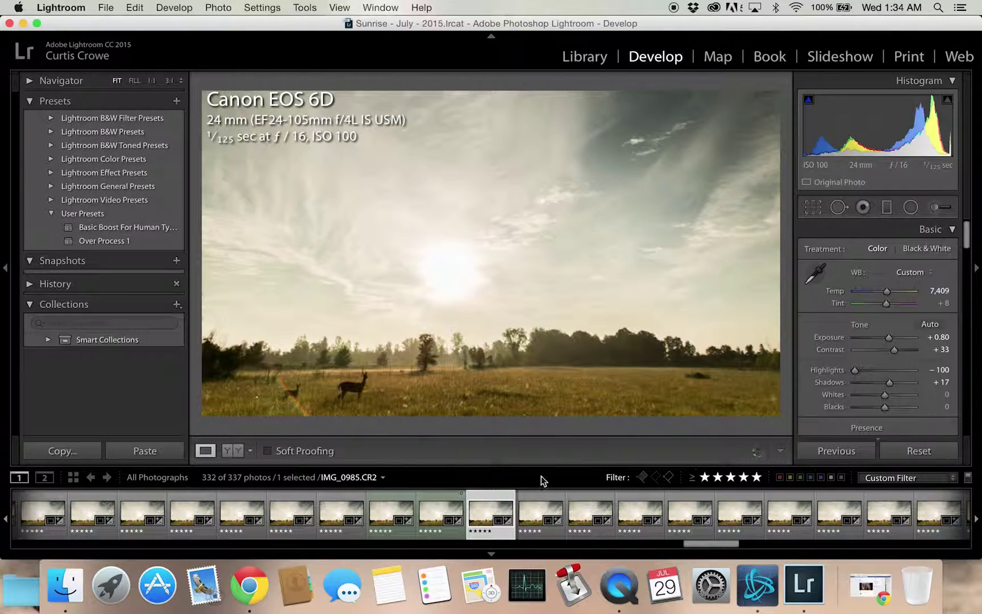
# - Heal out the larger deer in IMG_0985.CR2 with a size 66 Spot Removal brush, sampling the grass to its right
pyautogui.click(421, 403)
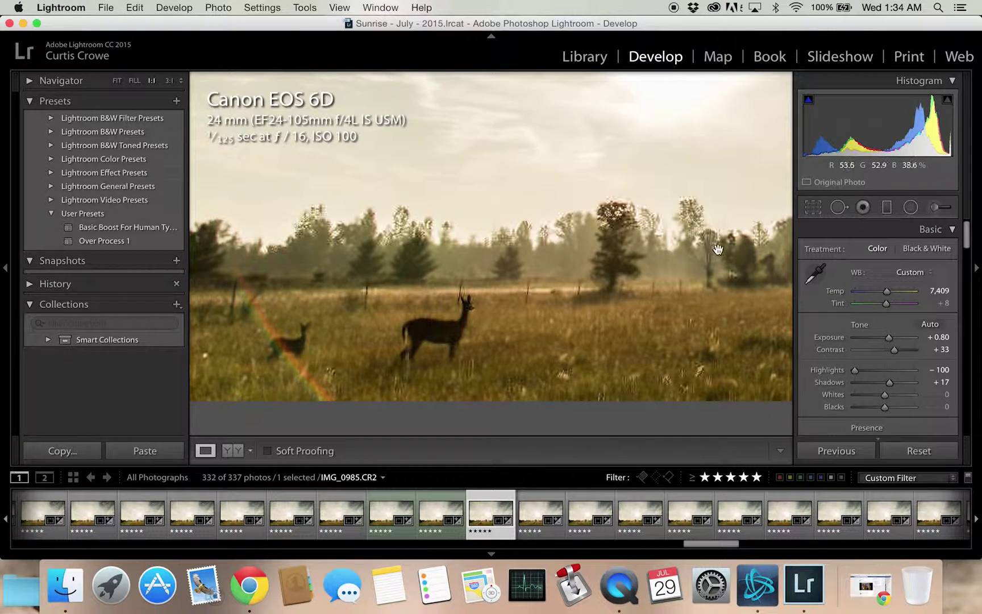
pyautogui.click(839, 208)
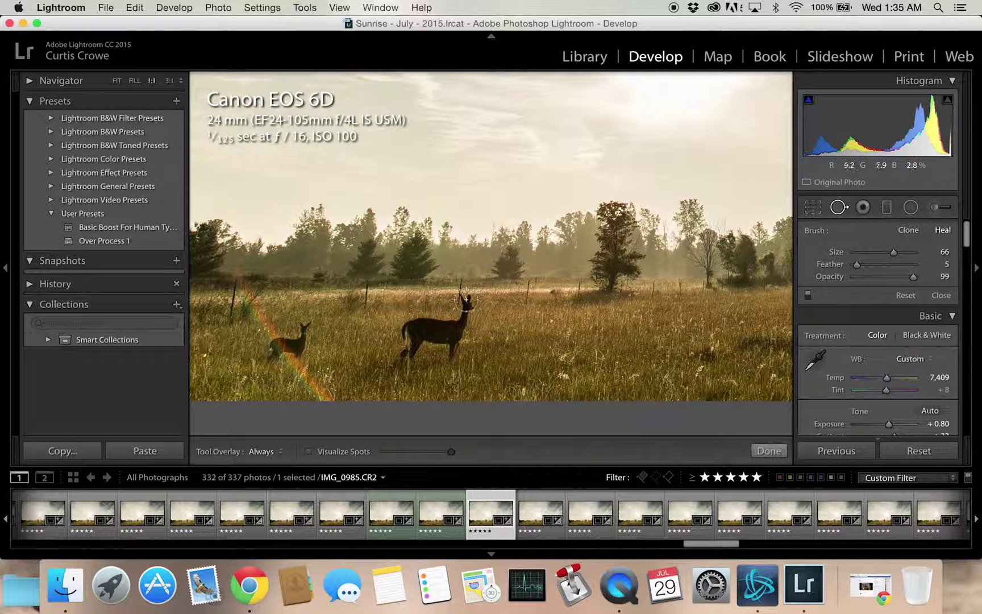
pyautogui.moveTo(466, 300)
pyautogui.mouseDown()
pyautogui.moveTo(449, 356)
pyautogui.moveTo(449, 331)
pyautogui.moveTo(433, 336)
pyautogui.moveTo(429, 324)
pyautogui.moveTo(413, 324)
pyautogui.moveTo(404, 359)
pyautogui.mouseUp()
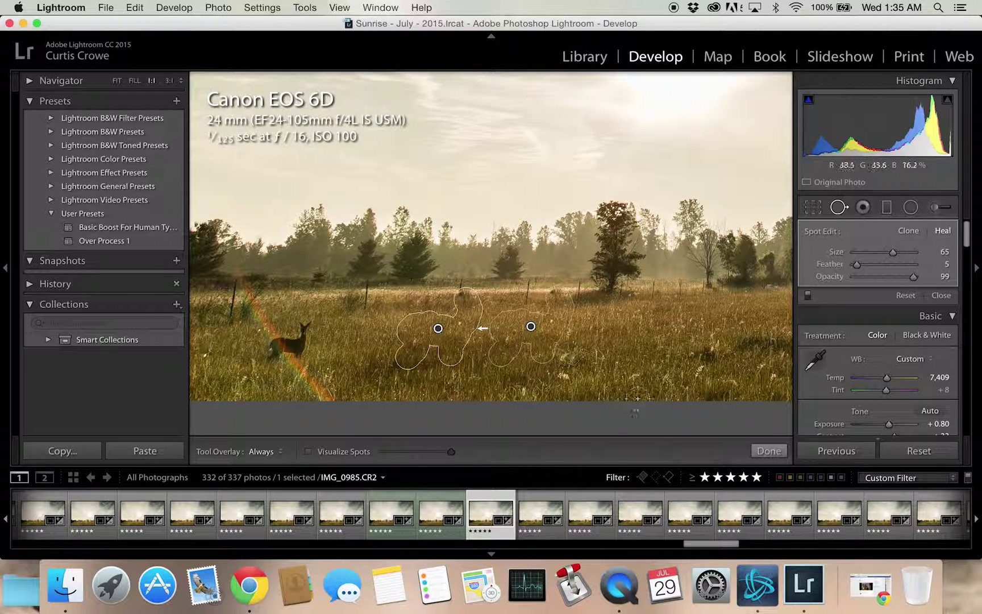
pyautogui.moveTo(515, 339); pyautogui.dragTo(529, 341)
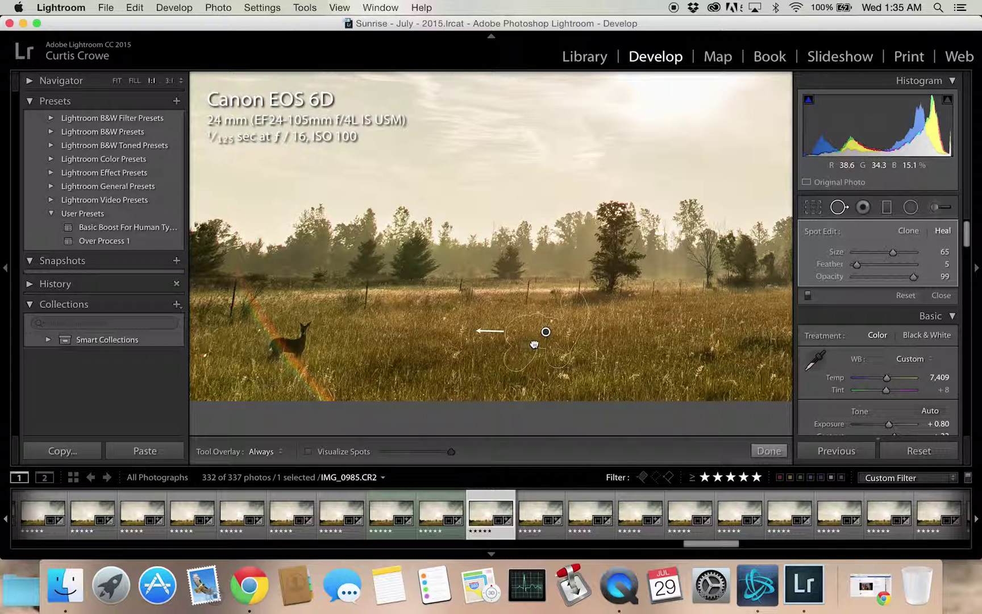
pyautogui.moveTo(536, 344); pyautogui.dragTo(542, 340)
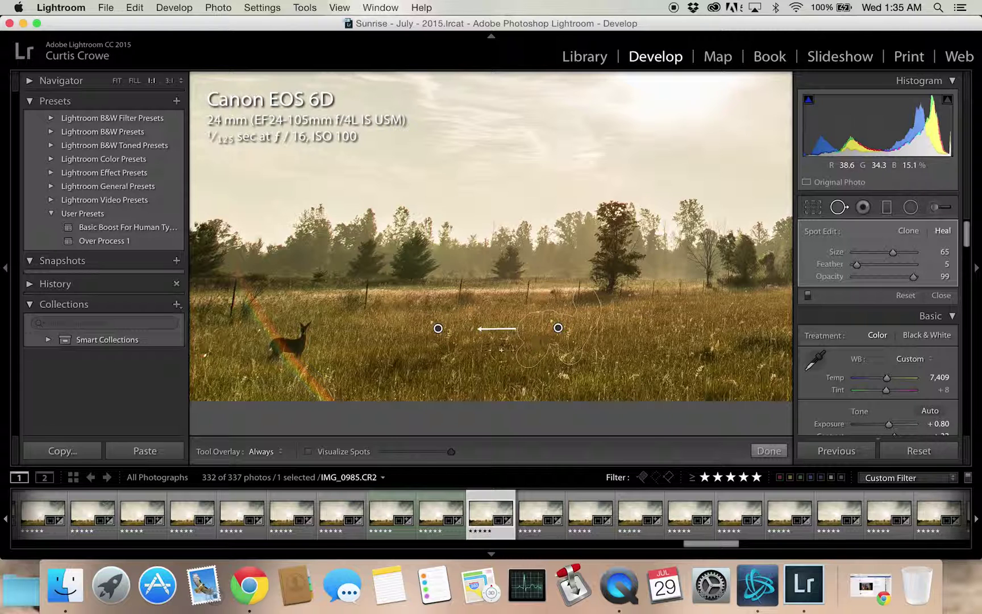
pyautogui.click(769, 451)
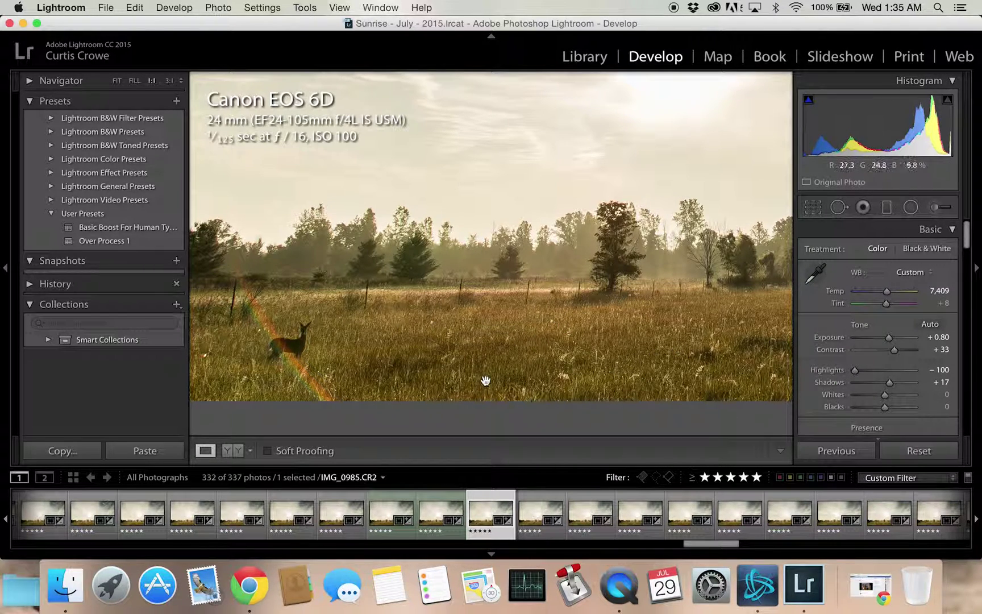
# - Heal out the smaller deer on the flare streak in IMG_0985.CR2 and touch up the remaining grass there with a size 35 stroke
pyautogui.click(270, 394)
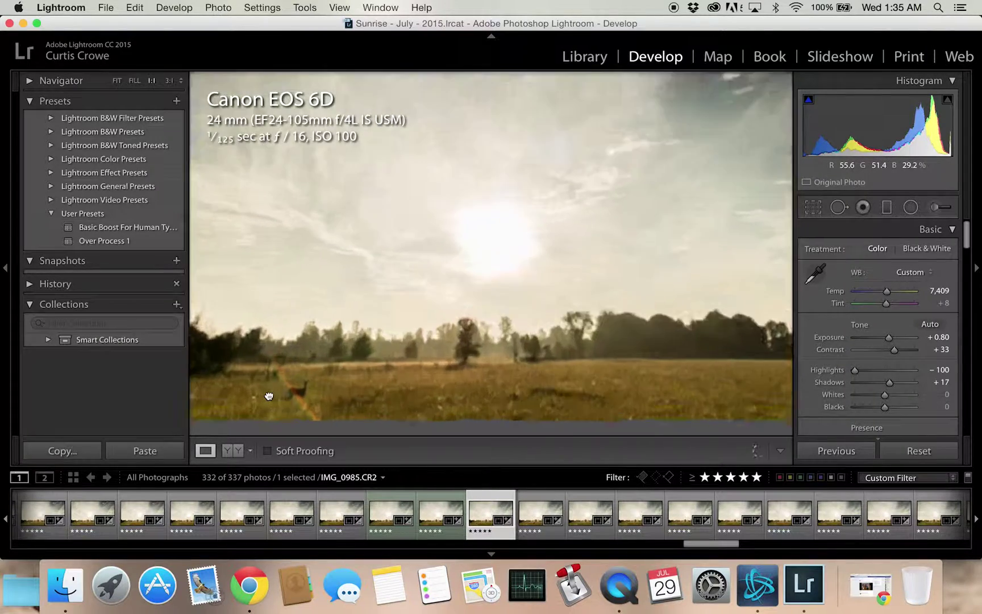
pyautogui.click(838, 208)
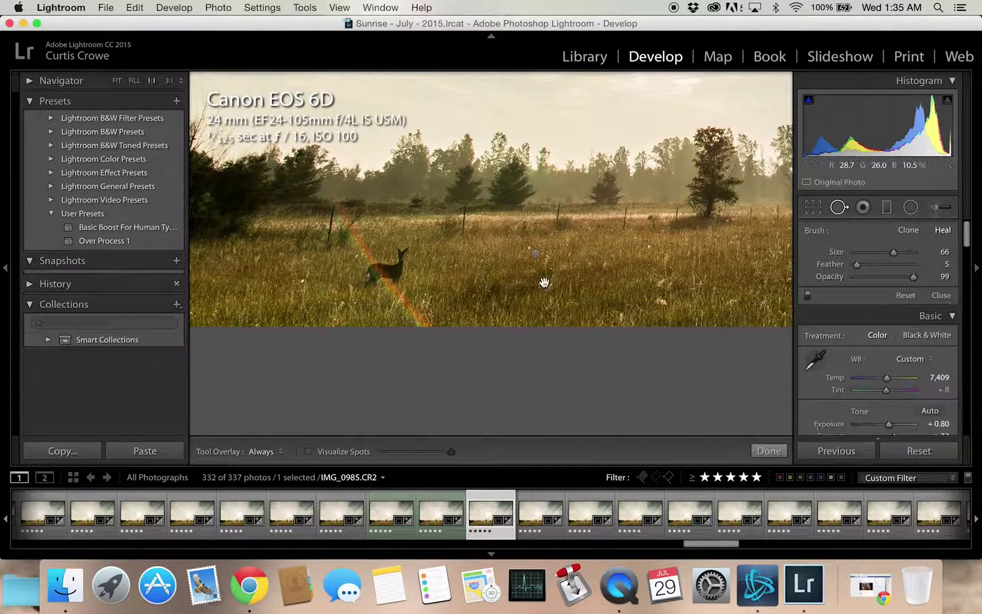
pyautogui.click(374, 279)
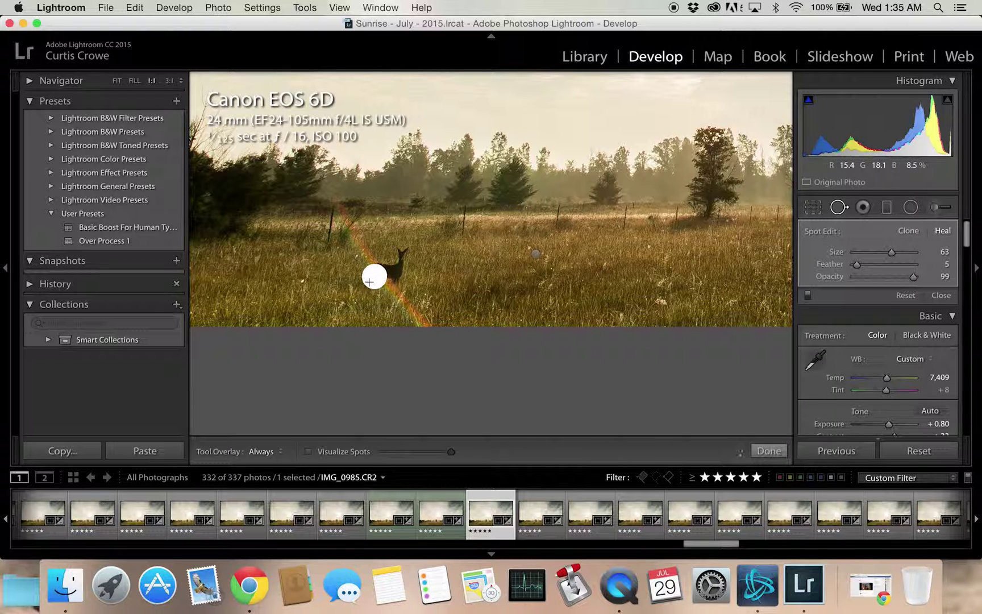
pyautogui.moveTo(386, 270); pyautogui.dragTo(397, 260)
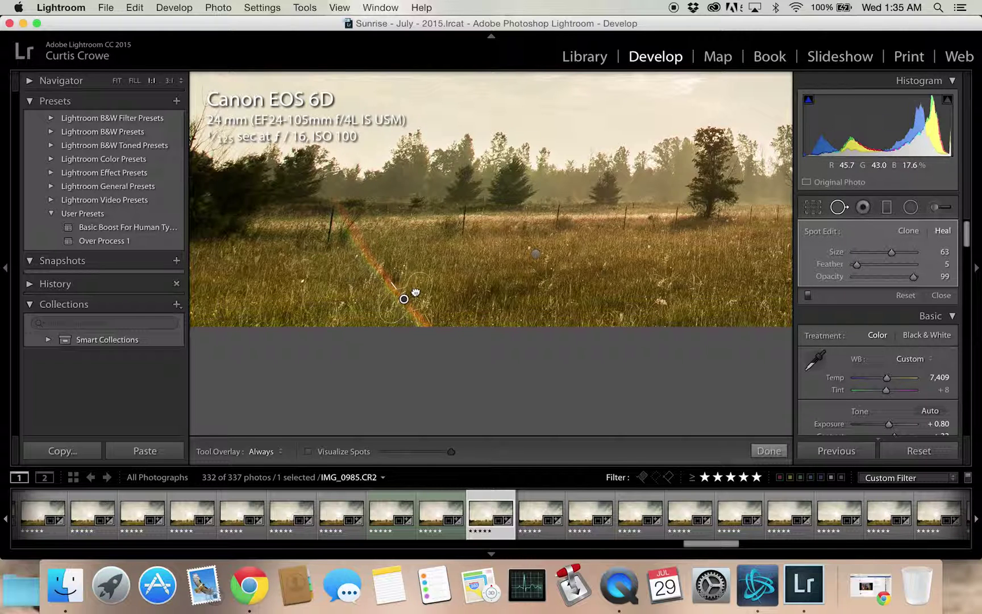
pyautogui.press('super+z')
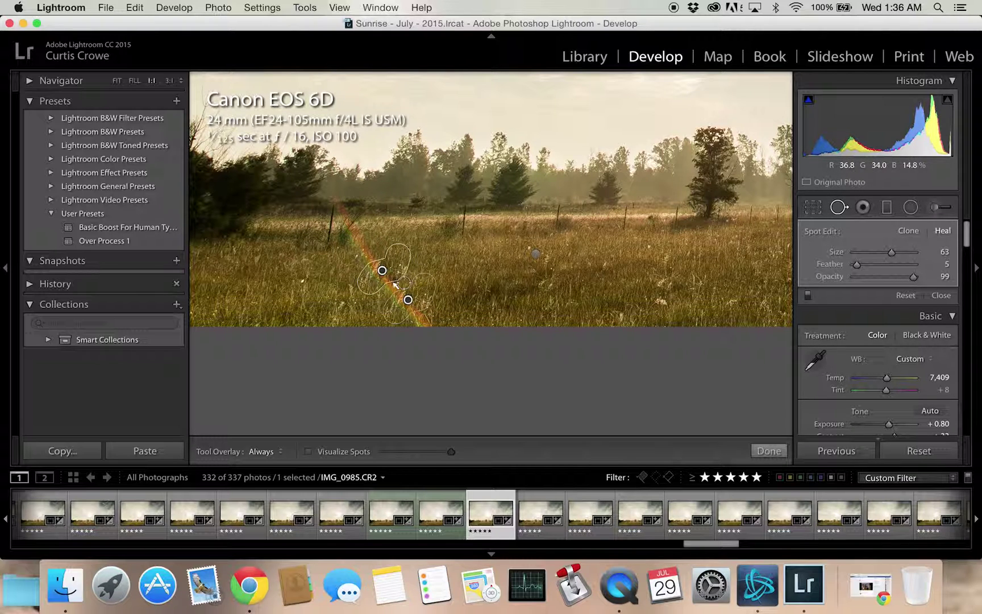
pyautogui.moveTo(406, 281); pyautogui.dragTo(386, 271)
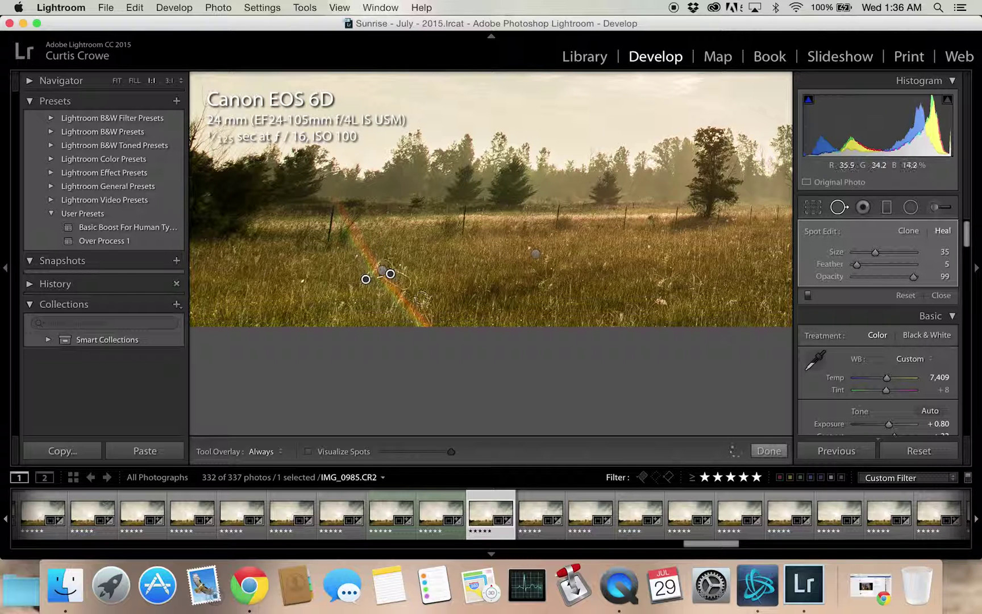
pyautogui.click(769, 451)
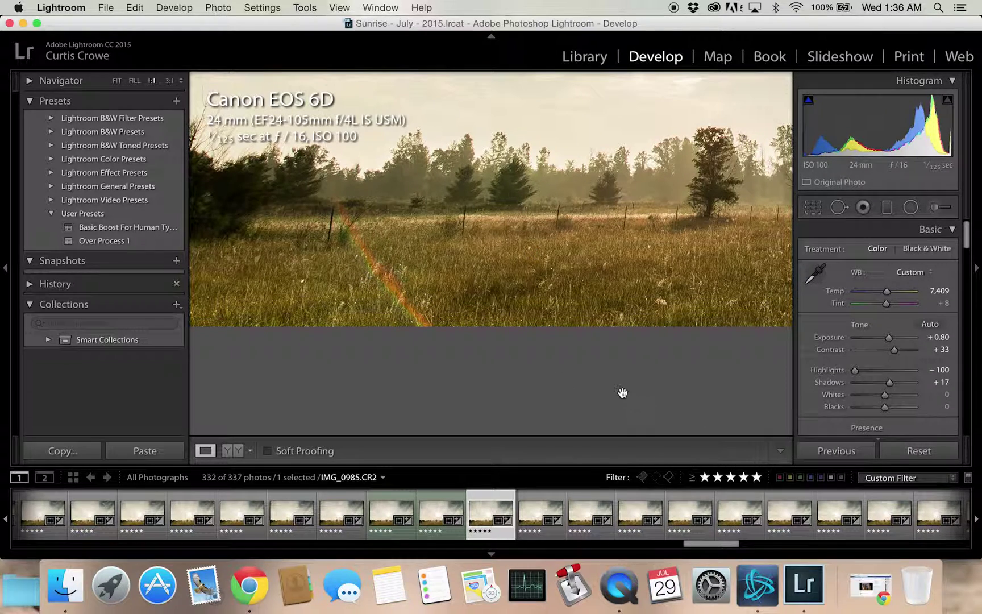
# - Compare the healed grass in IMG_0985.CR2 with the neighbouring frames by flipping back and forth between them
pyautogui.click(547, 336)
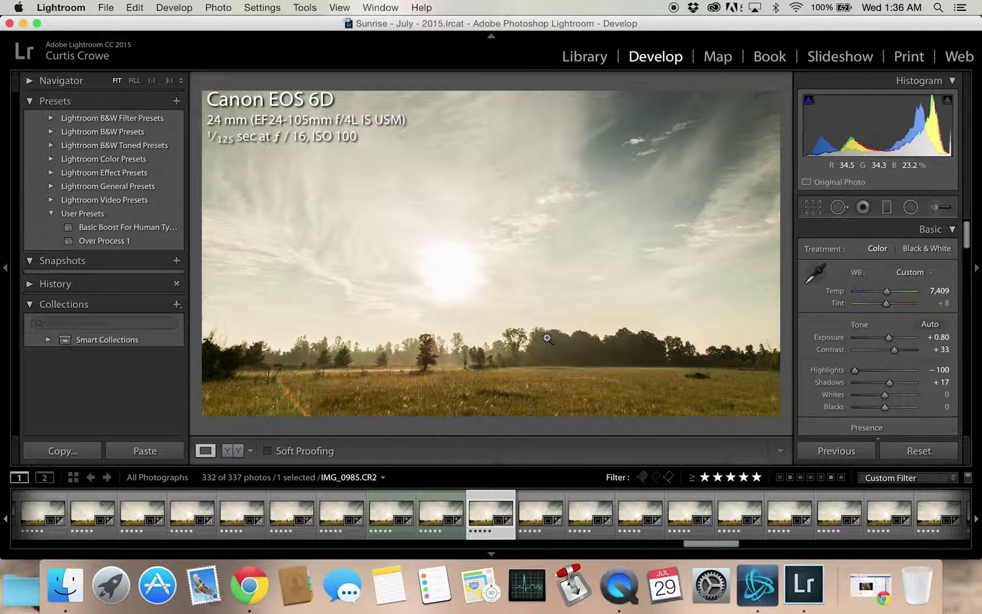
pyautogui.press('Right')
pyautogui.press('Left')
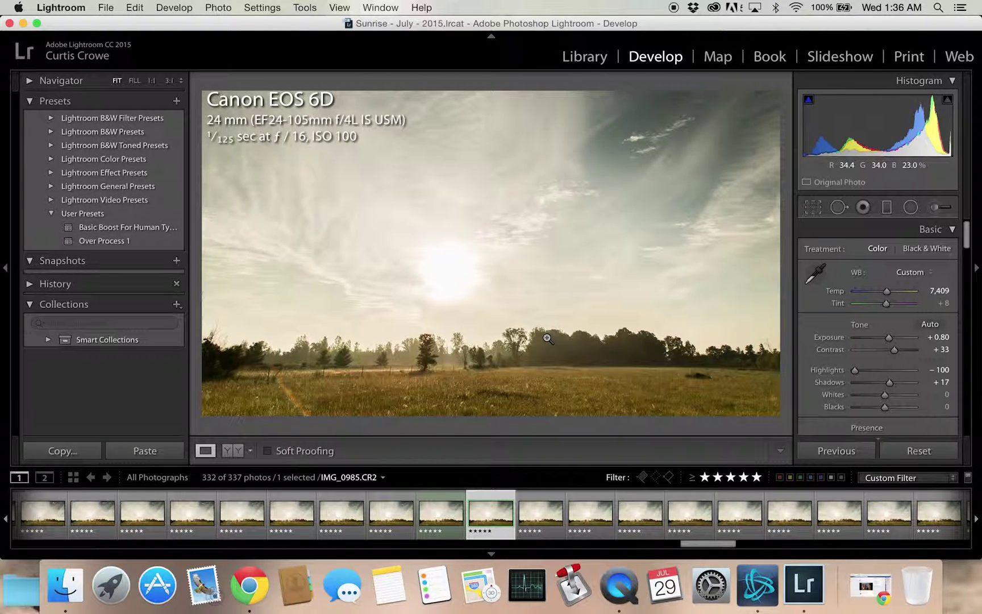
pyautogui.press('Left')
pyautogui.press('Right')
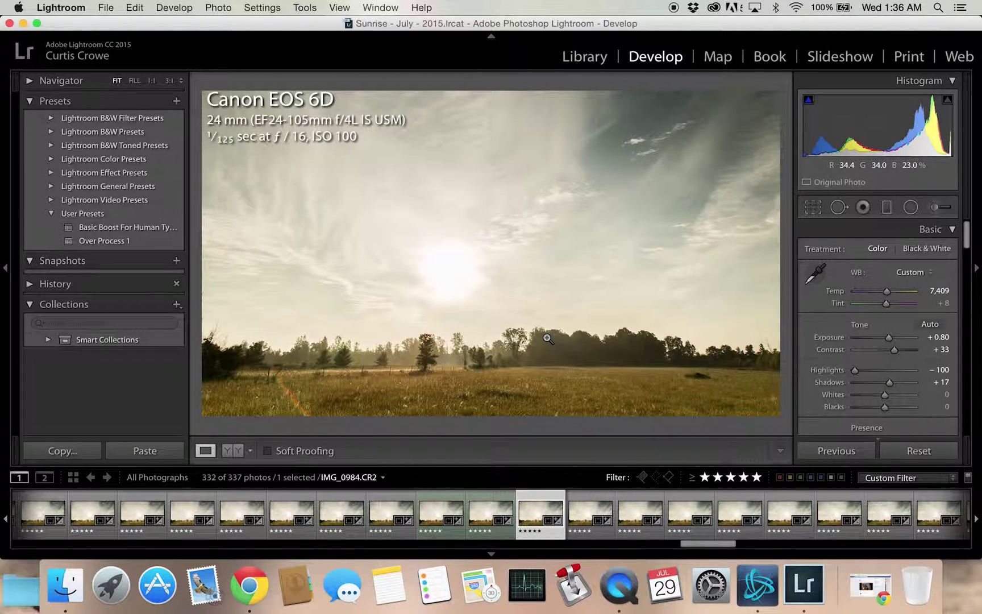
pyautogui.press('Left')
pyautogui.press('Right')
pyautogui.press('Left')
pyautogui.press('Left')
pyautogui.press('Right')
pyautogui.press('Right')
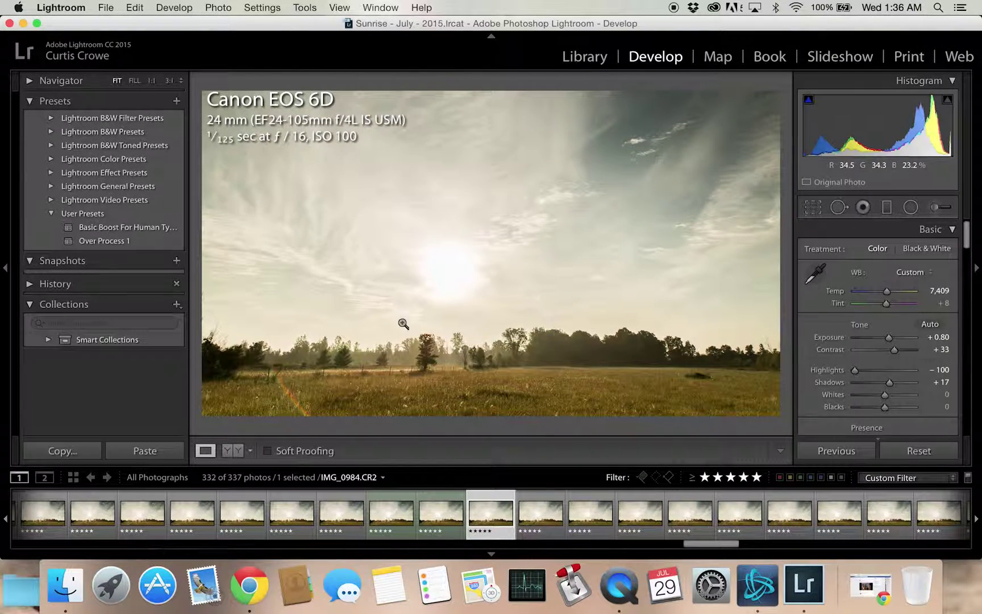
pyautogui.press('Right')
# - Heal the dark grass area around the larger deer's spot in IMG_0985.CR2 with a size 76 stroke, sampling the grass to its right
pyautogui.click(334, 403)
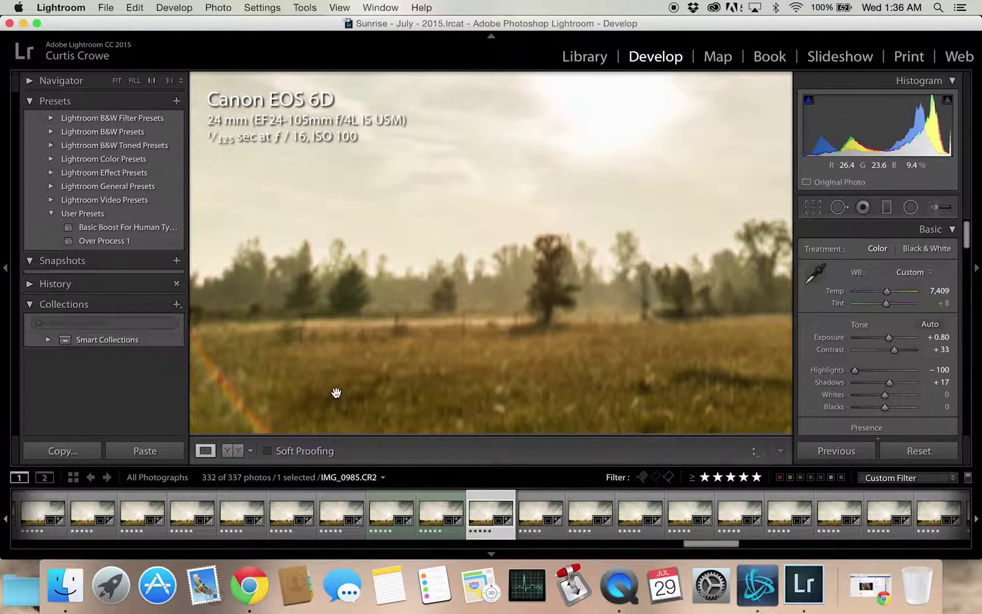
pyautogui.click(839, 208)
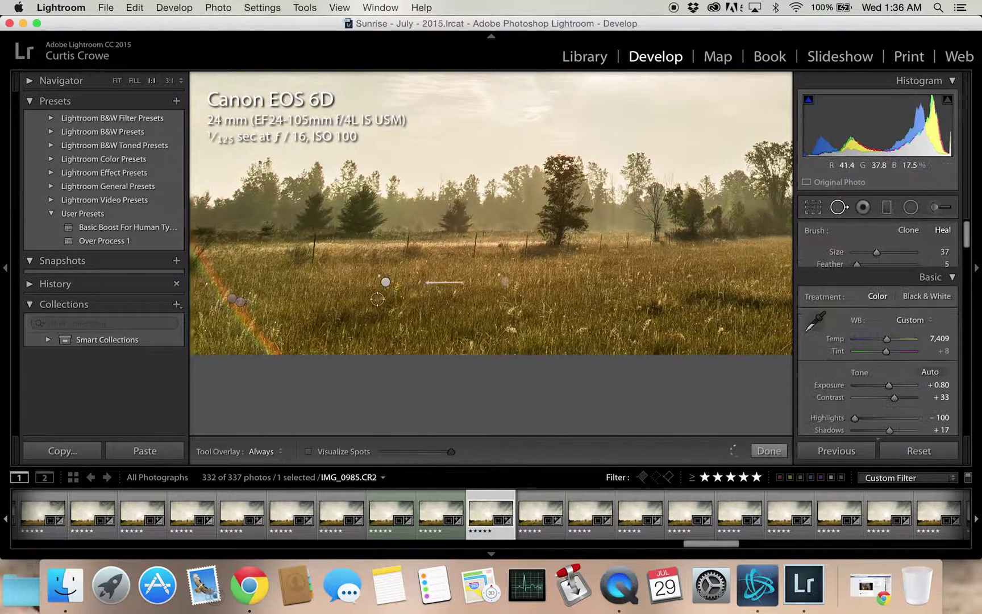
pyautogui.click(383, 280)
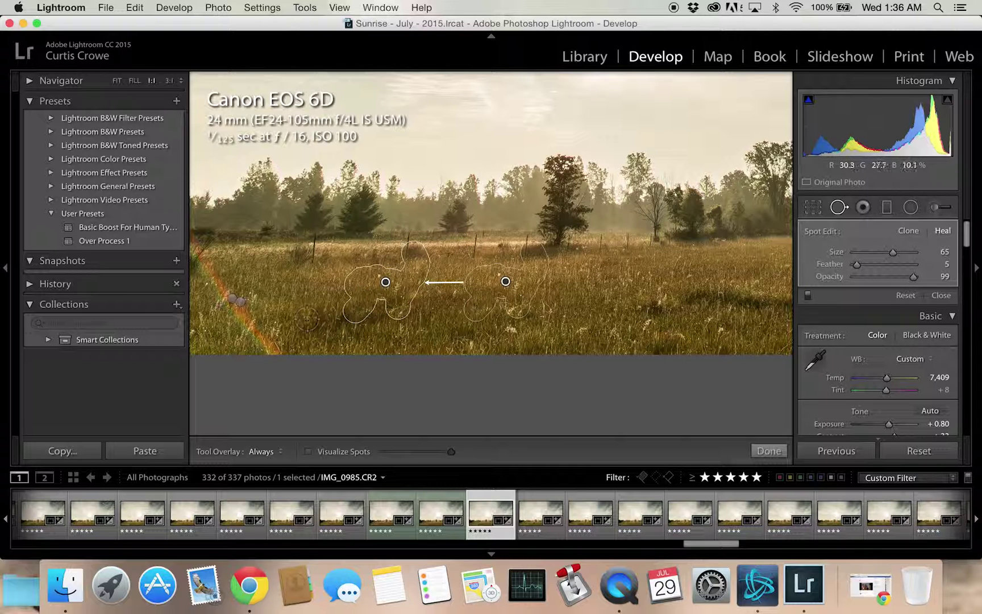
pyautogui.moveTo(309, 331)
pyautogui.mouseDown()
pyautogui.moveTo(398, 318)
pyautogui.moveTo(398, 298)
pyautogui.moveTo(323, 303)
pyautogui.moveTo(673, 369)
pyautogui.mouseUp()
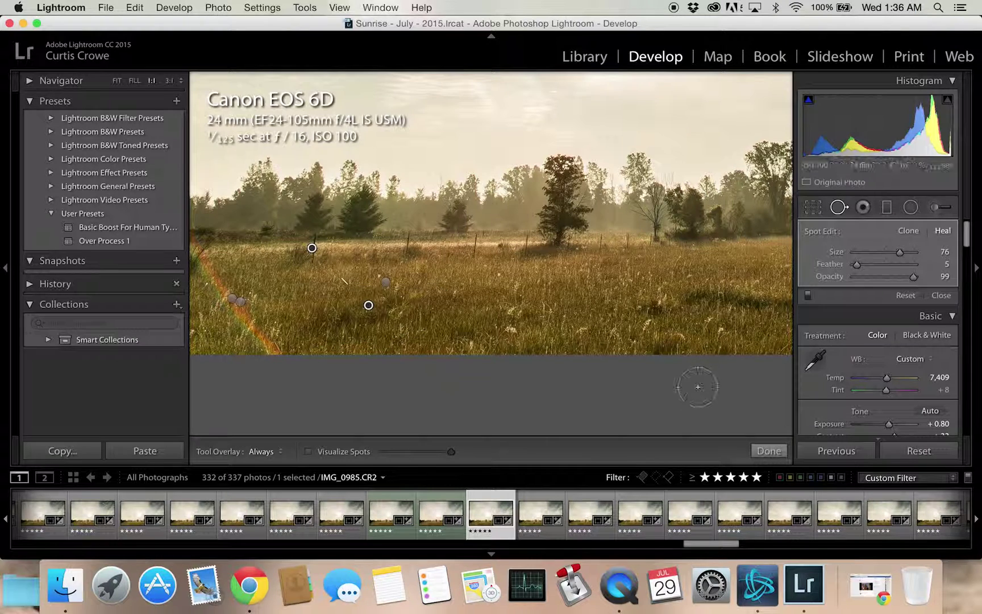
pyautogui.moveTo(307, 245)
pyautogui.mouseDown()
pyautogui.moveTo(516, 271)
pyautogui.moveTo(603, 313)
pyautogui.mouseUp()
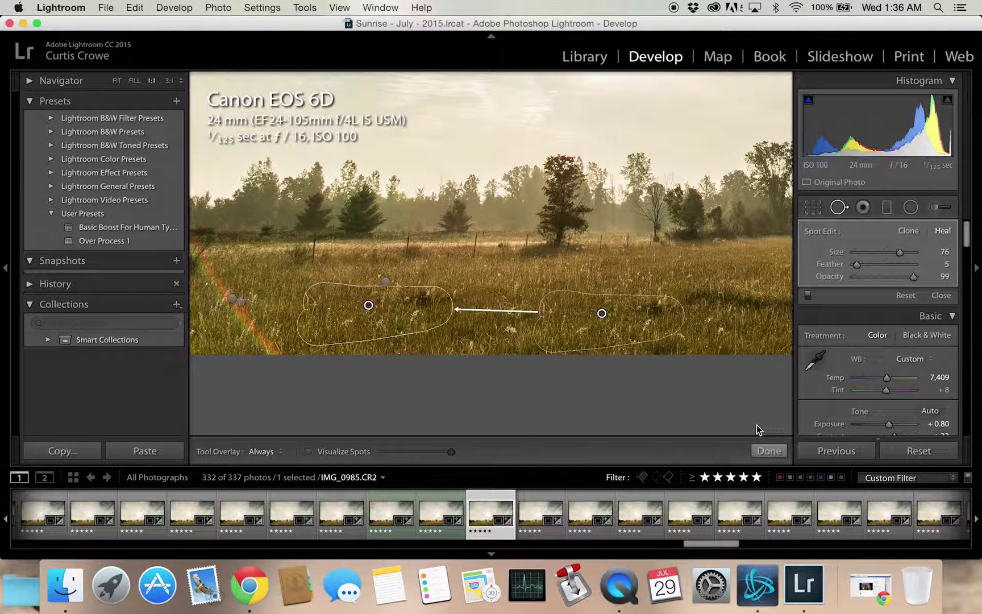
pyautogui.moveTo(602, 313); pyautogui.dragTo(553, 310)
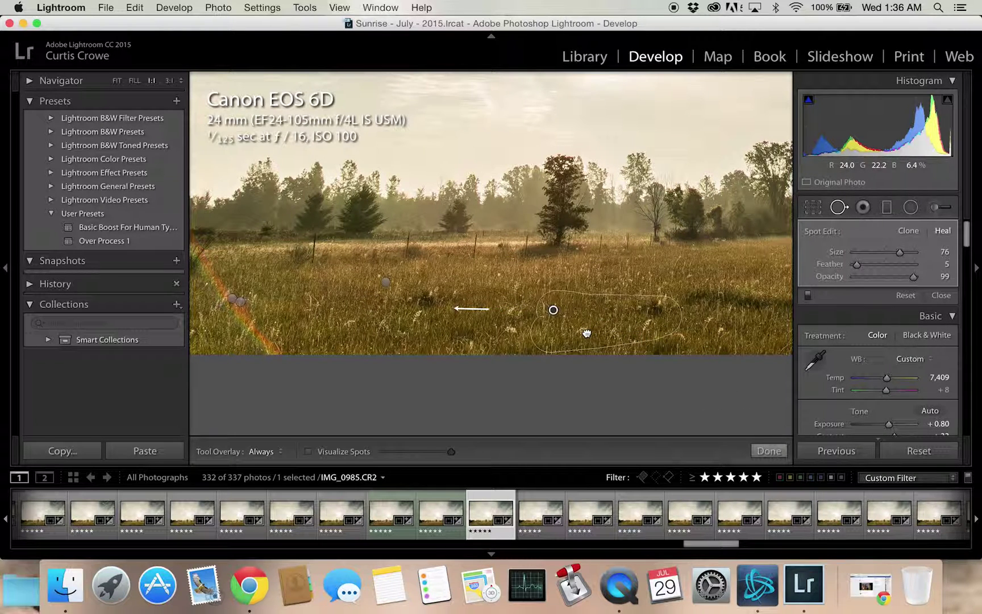
pyautogui.click(775, 448)
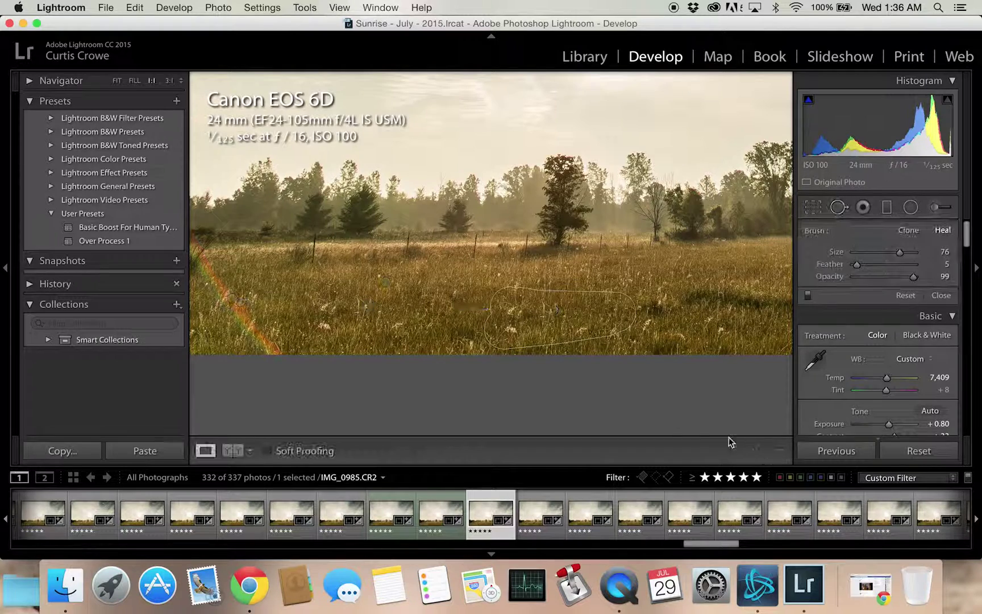
pyautogui.click(628, 337)
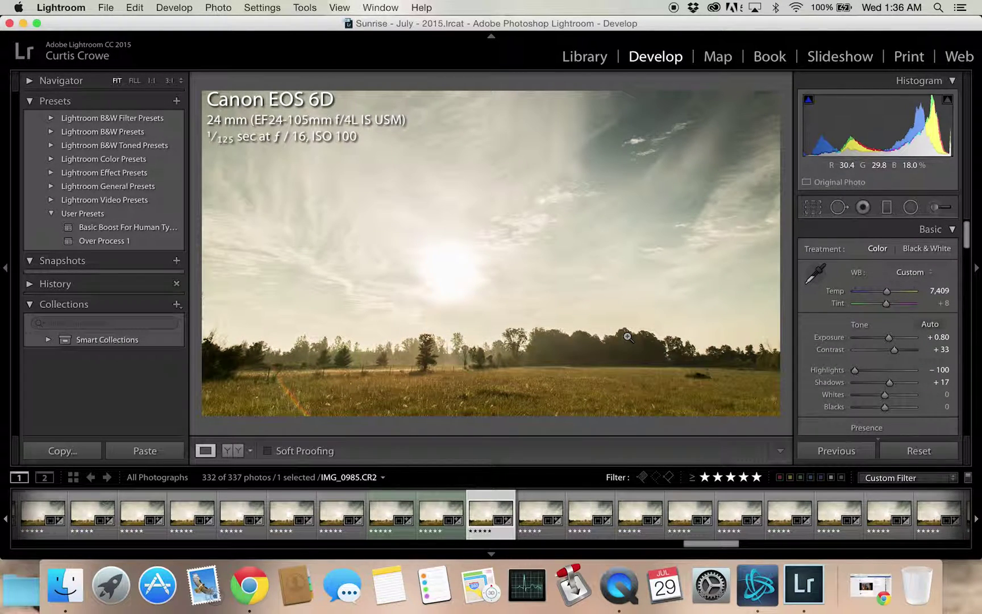
# - Check IMG_0985.CR2 against the preceding frames and inspect the heal spot beside the flare streak in IMG_0984.CR2
pyautogui.press('Left')
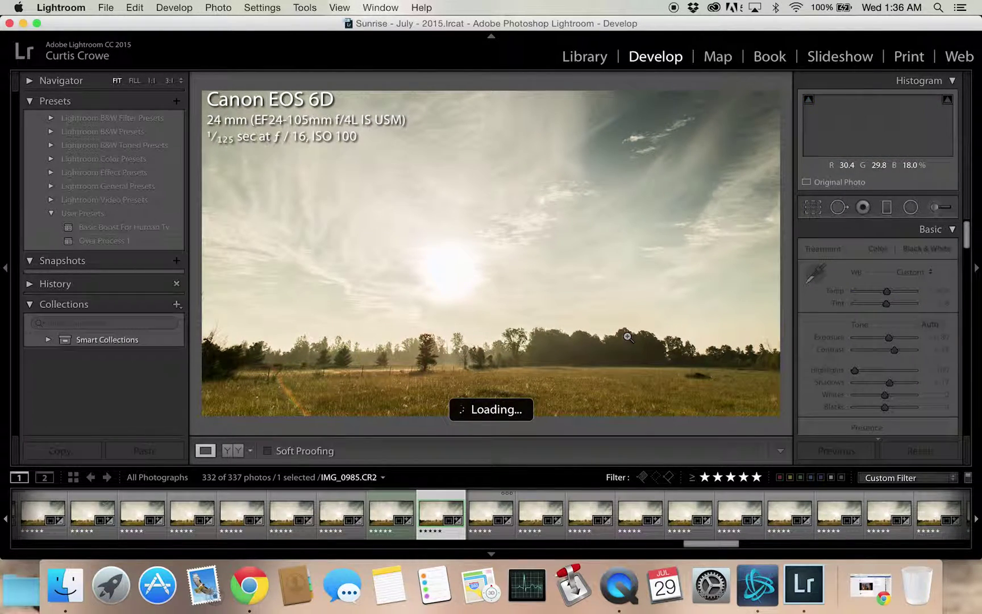
pyautogui.press('Right')
pyautogui.press('Left')
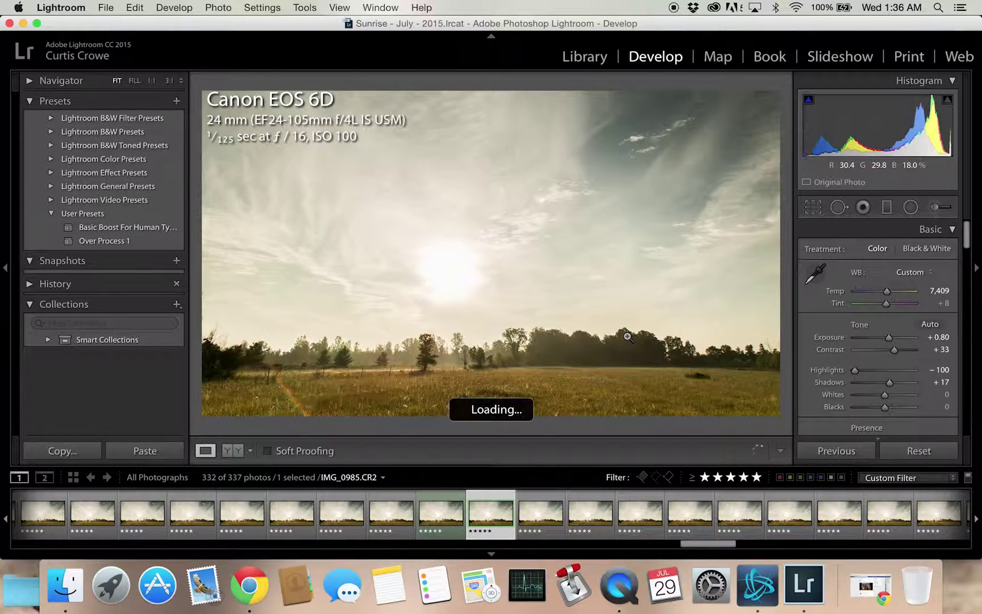
pyautogui.press('Left')
pyautogui.press('Right')
pyautogui.press('Right')
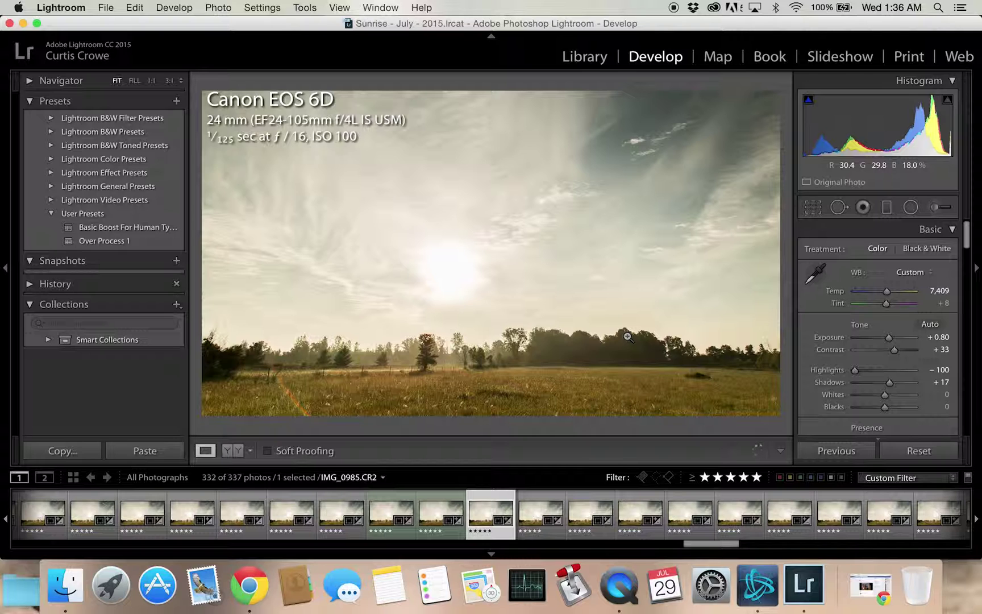
pyautogui.press('super+z')
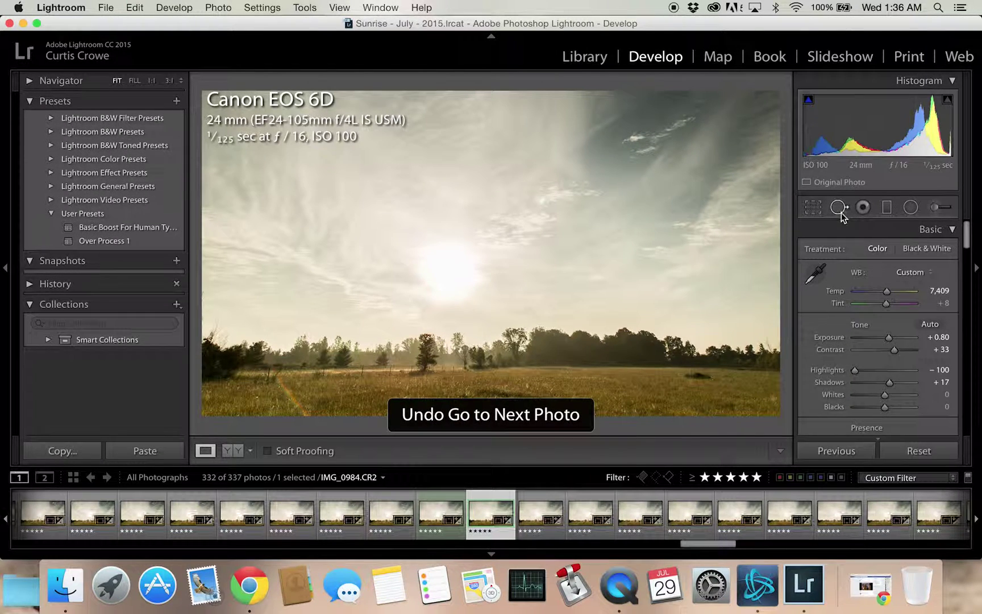
pyautogui.click(839, 208)
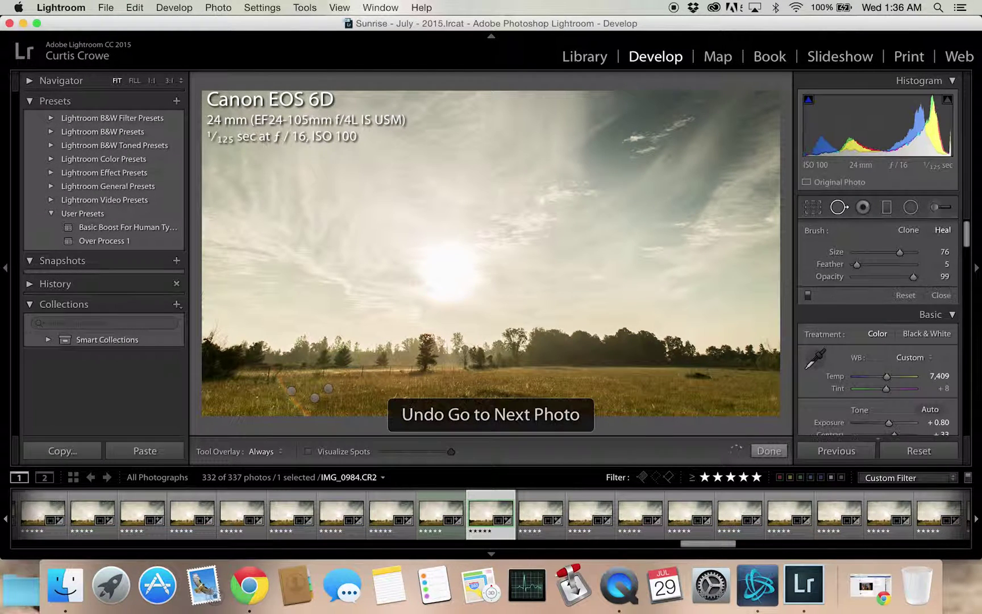
pyautogui.click(316, 399)
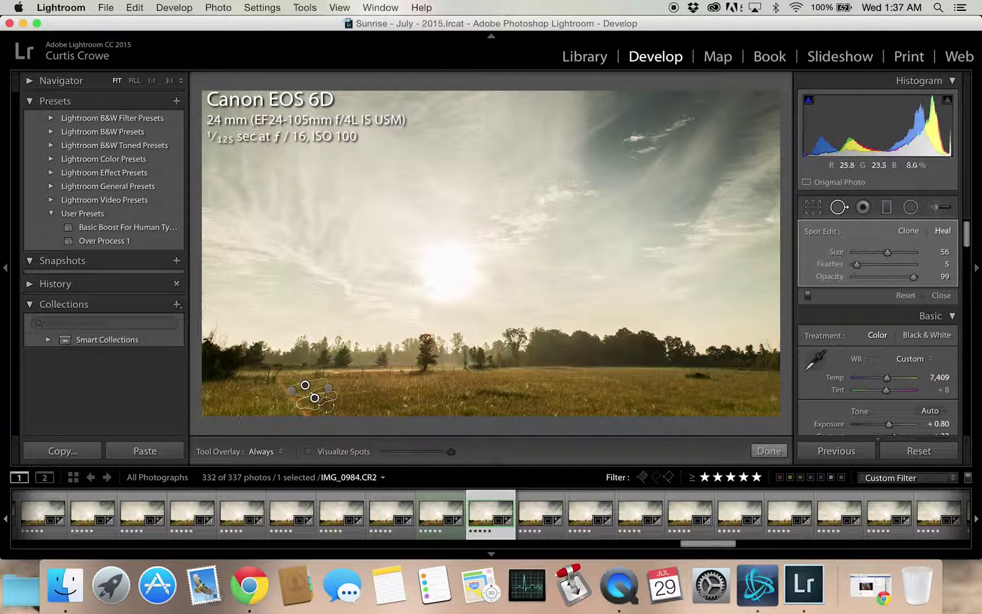
pyautogui.click(769, 451)
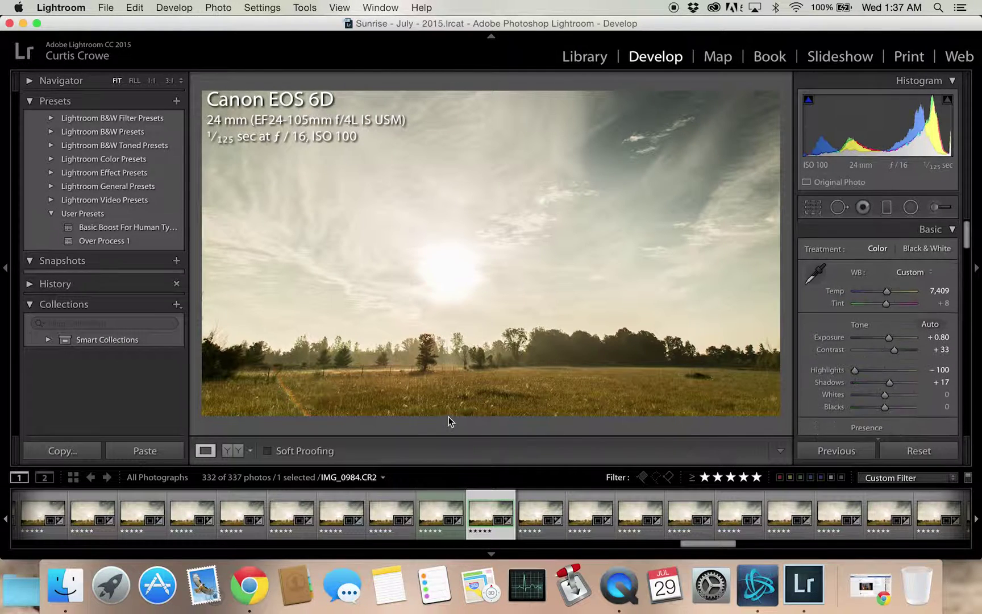
# - Label IMG_0985.CR2 green and go on to IMG_0986.CR2
pyautogui.click(529, 514)
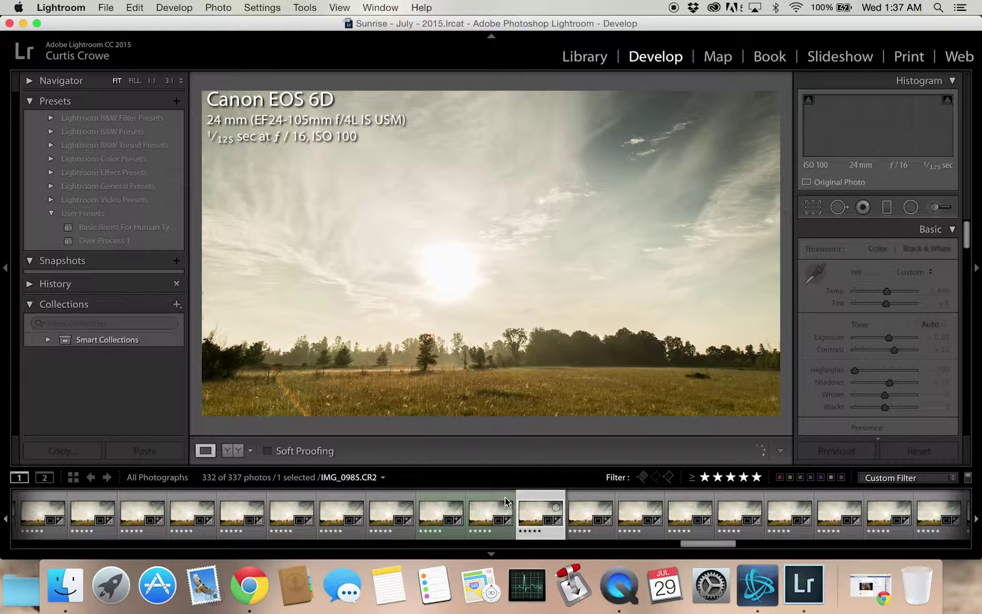
pyautogui.press('8')
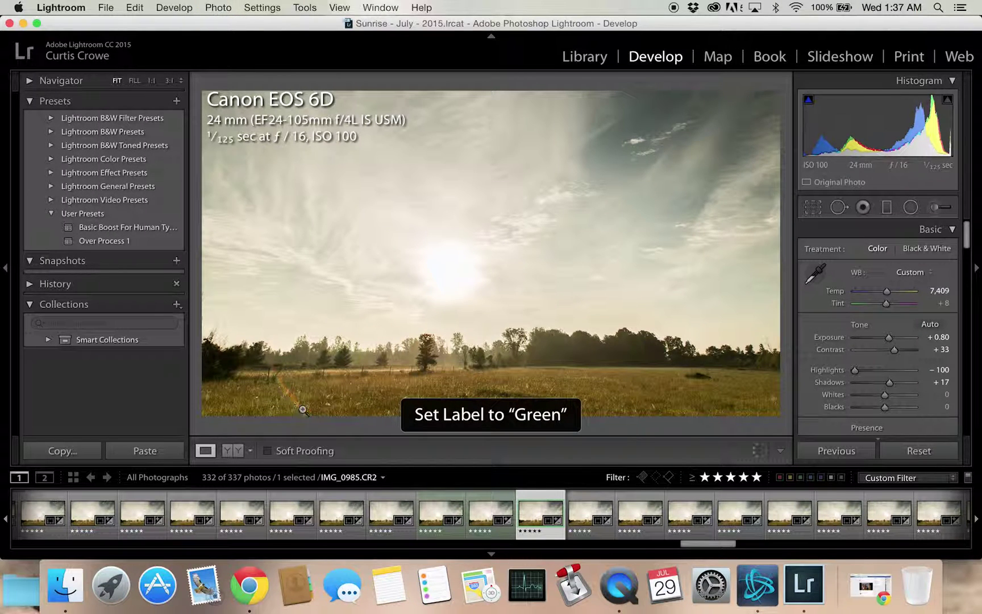
pyautogui.click(577, 528)
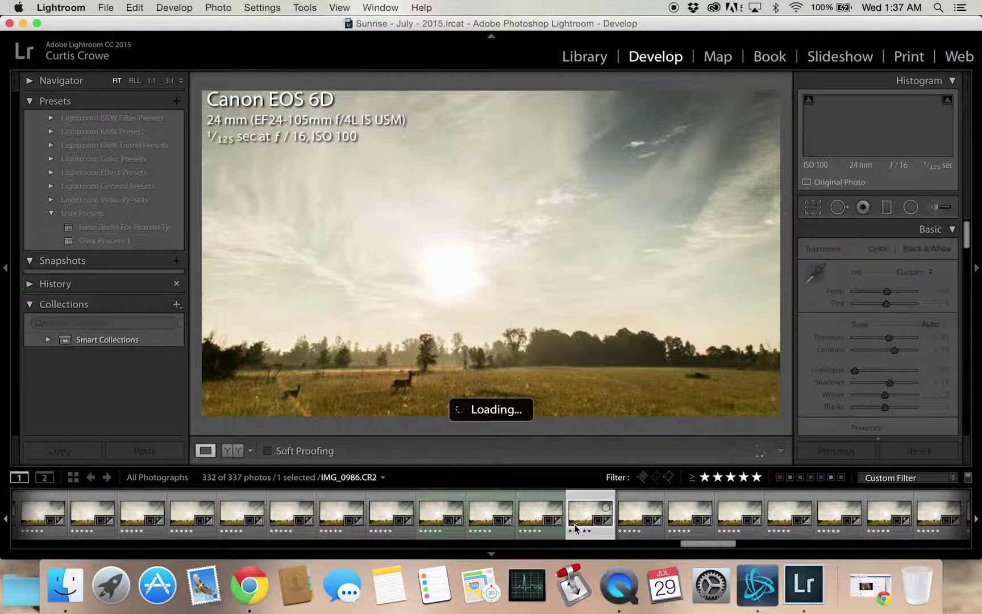
# - Heal out the larger deer in IMG_0986.CR2 with a size 65 Spot Removal brush, sampling the grass to its left
pyautogui.click(397, 395)
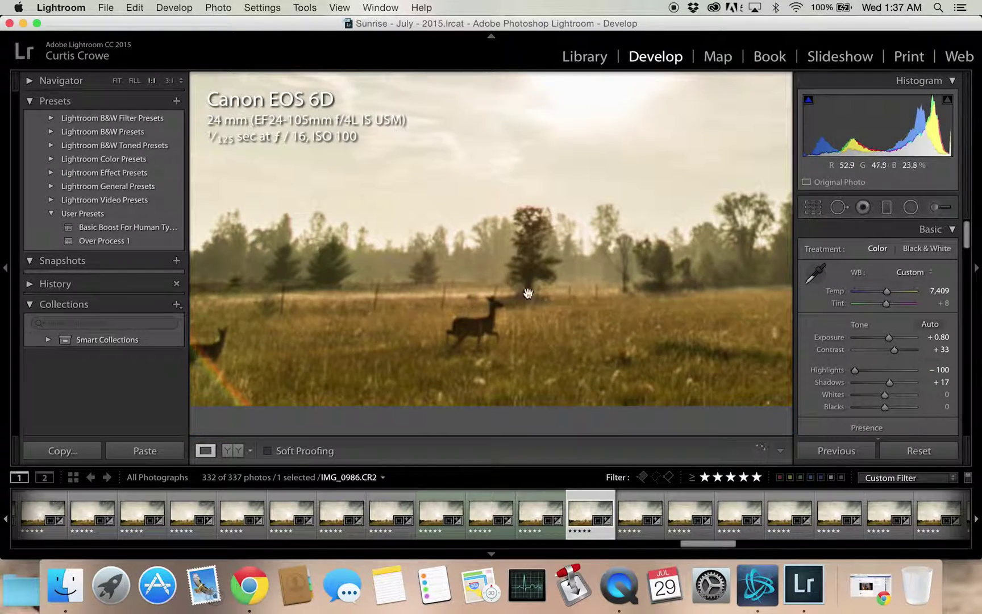
pyautogui.click(839, 207)
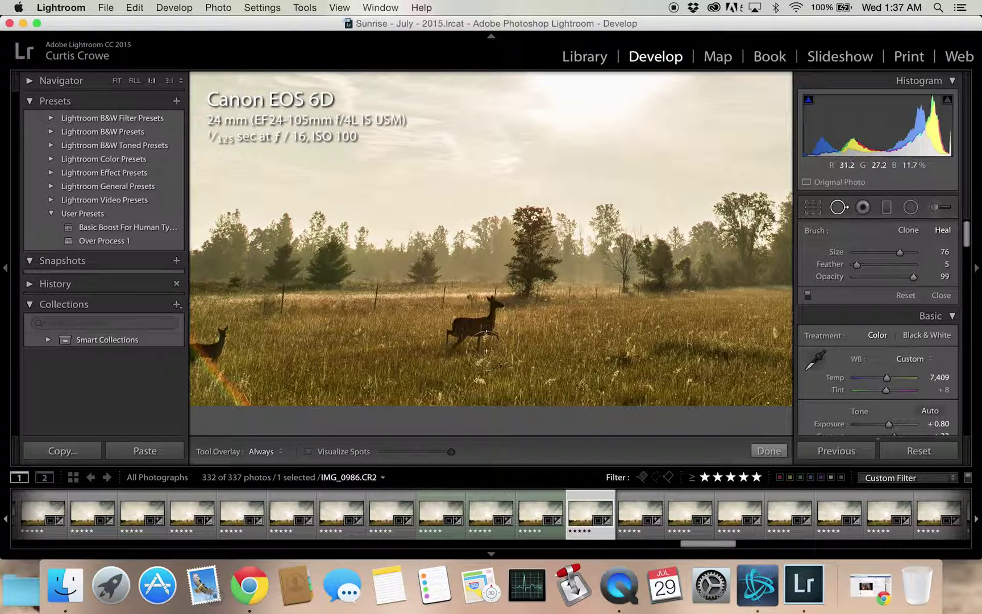
pyautogui.scroll(-4, 456, 335)
pyautogui.moveTo(457, 336)
pyautogui.mouseDown()
pyautogui.moveTo(440, 356)
pyautogui.moveTo(457, 333)
pyautogui.mouseUp()
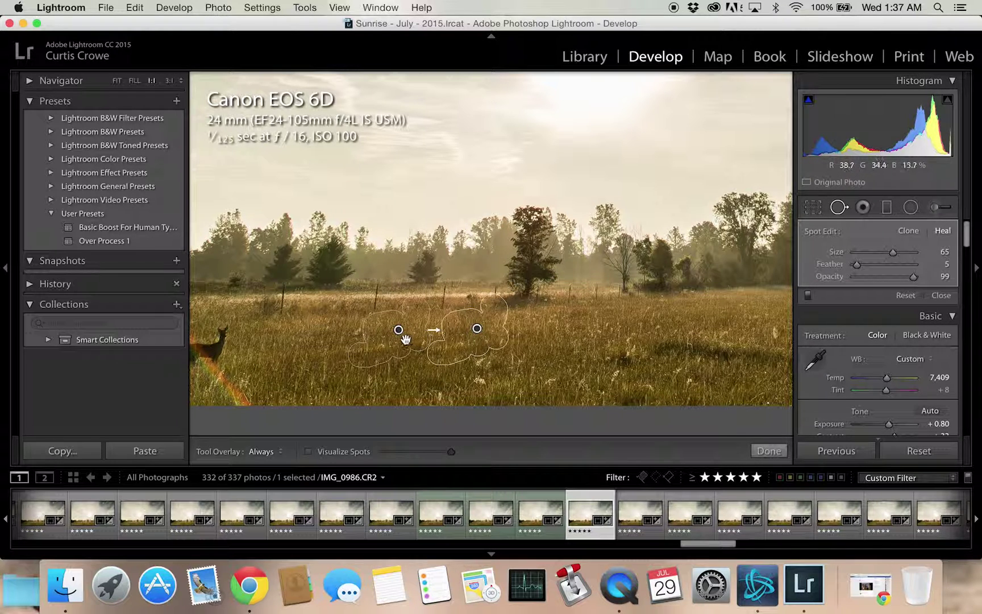
pyautogui.moveTo(403, 347); pyautogui.dragTo(363, 348)
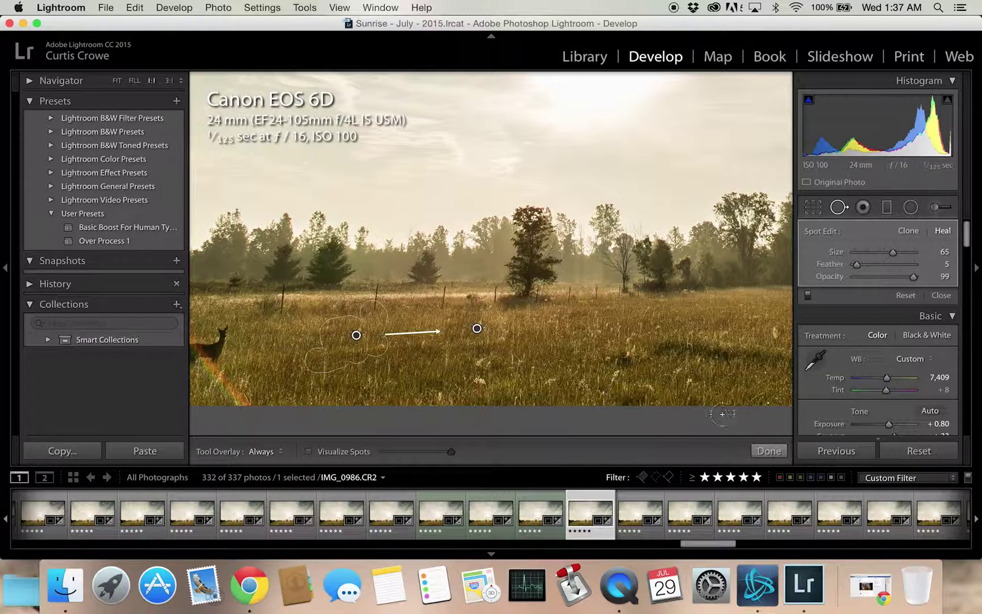
pyautogui.click(769, 451)
# - Heal out the smaller deer on the flare streak in IMG_0986.CR2 with a size 63 stroke, sampling farther down the streak
pyautogui.moveTo(292, 364); pyautogui.dragTo(488, 356)
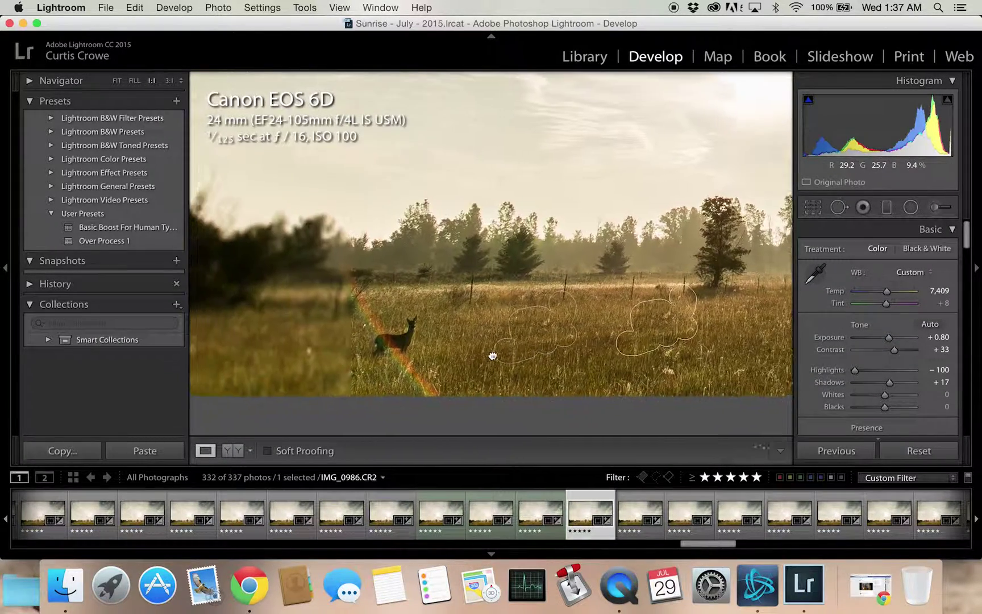
pyautogui.click(487, 356)
pyautogui.click(839, 206)
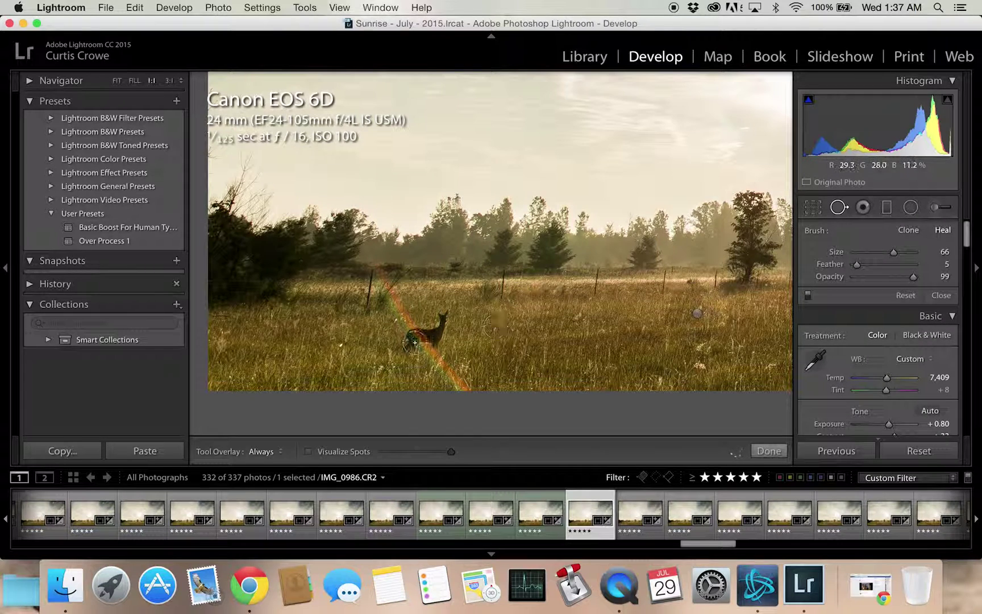
pyautogui.click(410, 340)
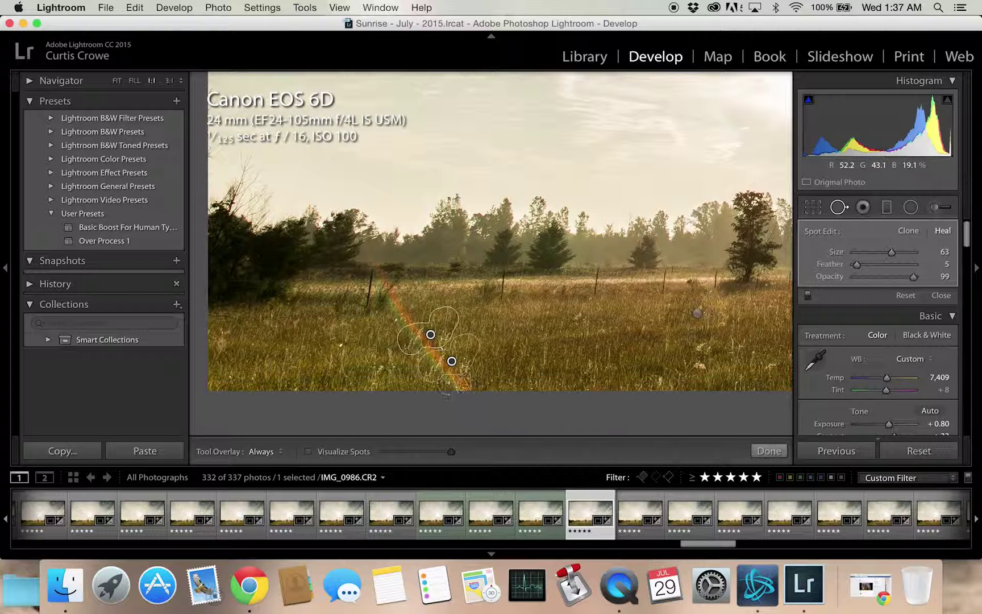
pyautogui.click(768, 450)
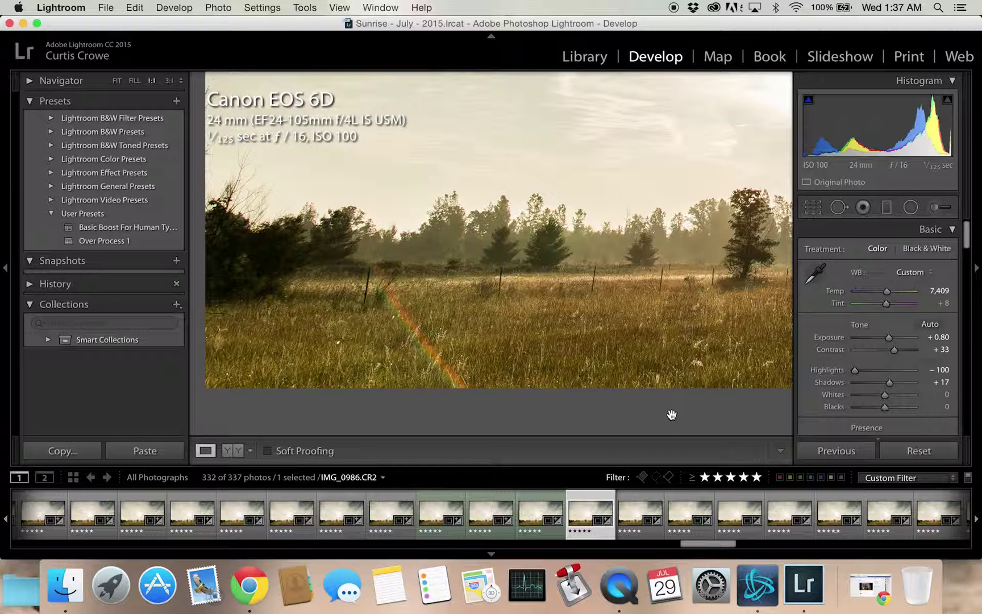
# - Label IMG_0986.CR2 green and go on to IMG_0987.CR2
pyautogui.press('8')
pyautogui.click(543, 369)
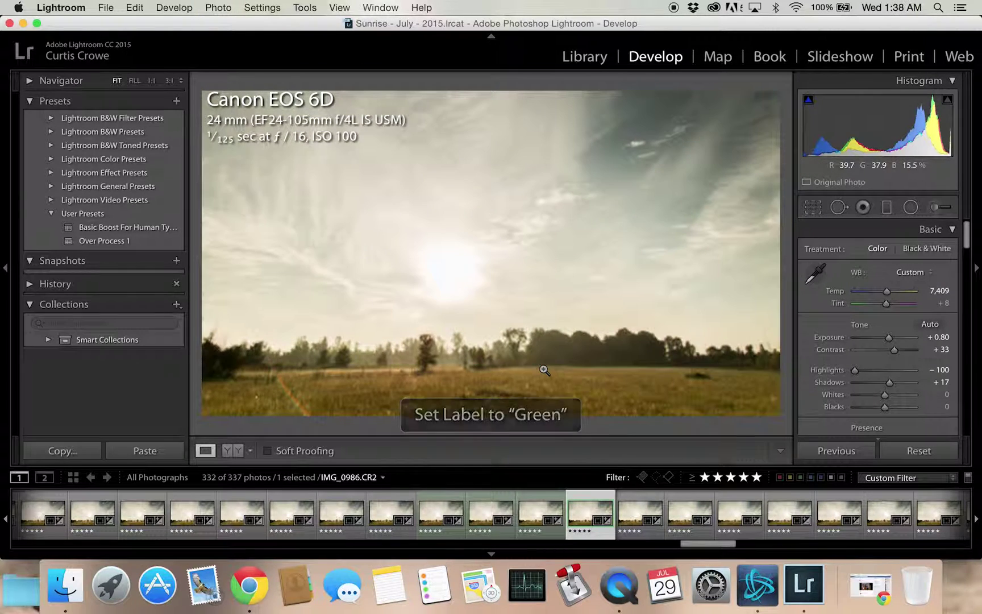
pyautogui.click(627, 516)
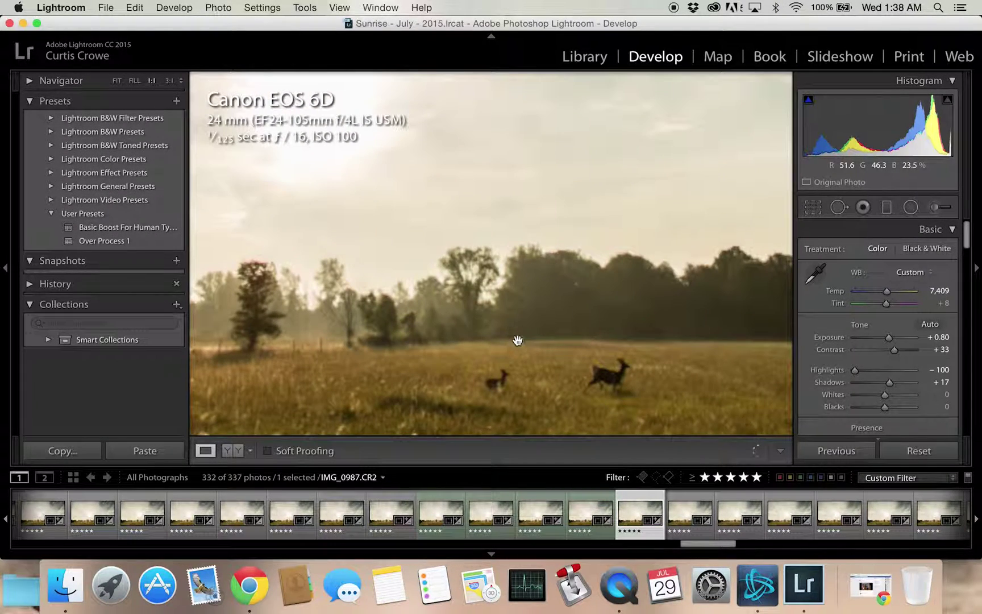
# - Heal out the larger deer in IMG_0987.CR2 with a size 20 Spot Removal stroke, sampling the grass to its right
pyautogui.click(534, 361)
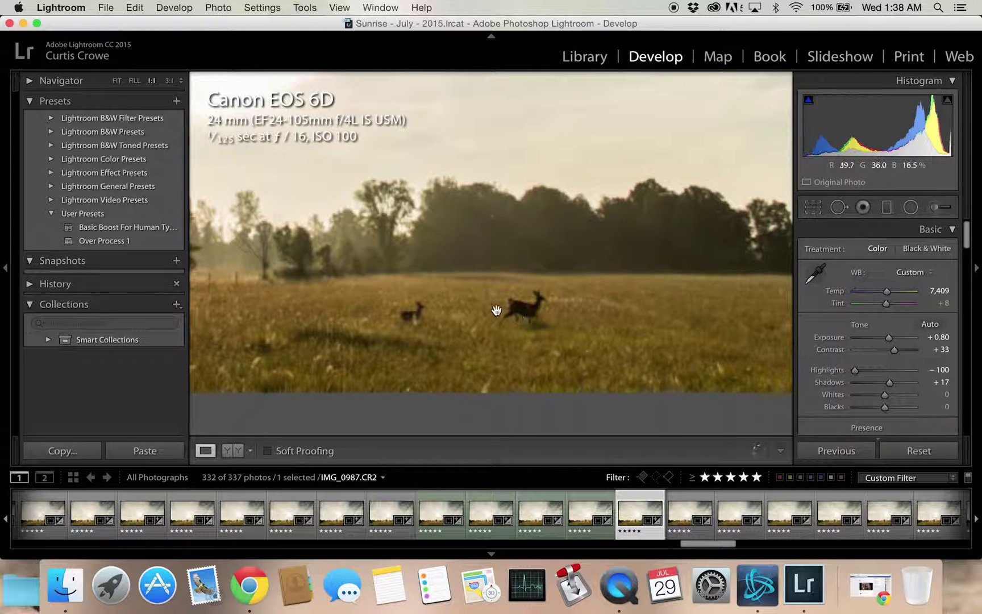
pyautogui.click(170, 81)
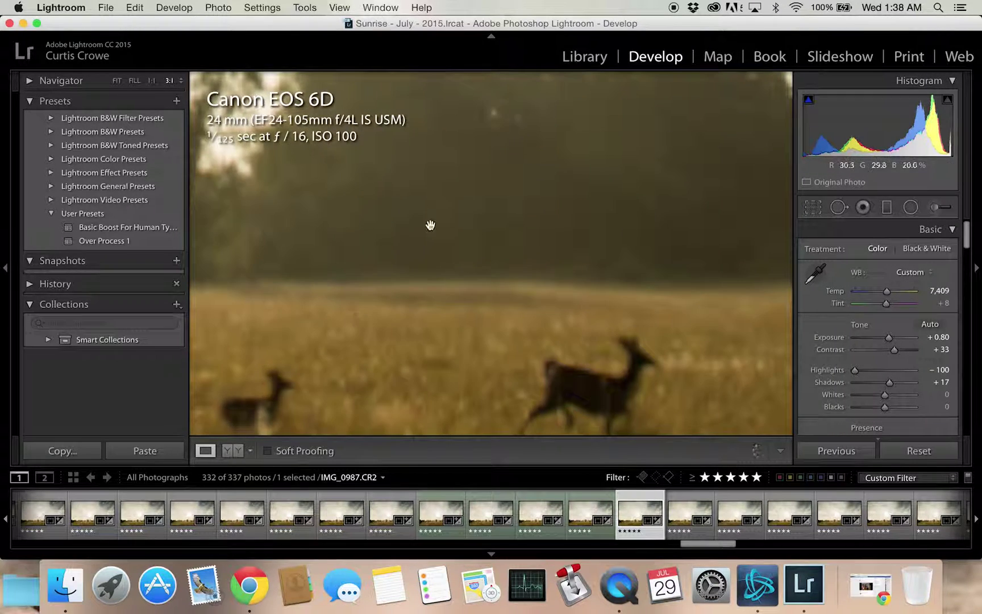
pyautogui.moveTo(466, 264); pyautogui.dragTo(439, 165)
pyautogui.click(838, 206)
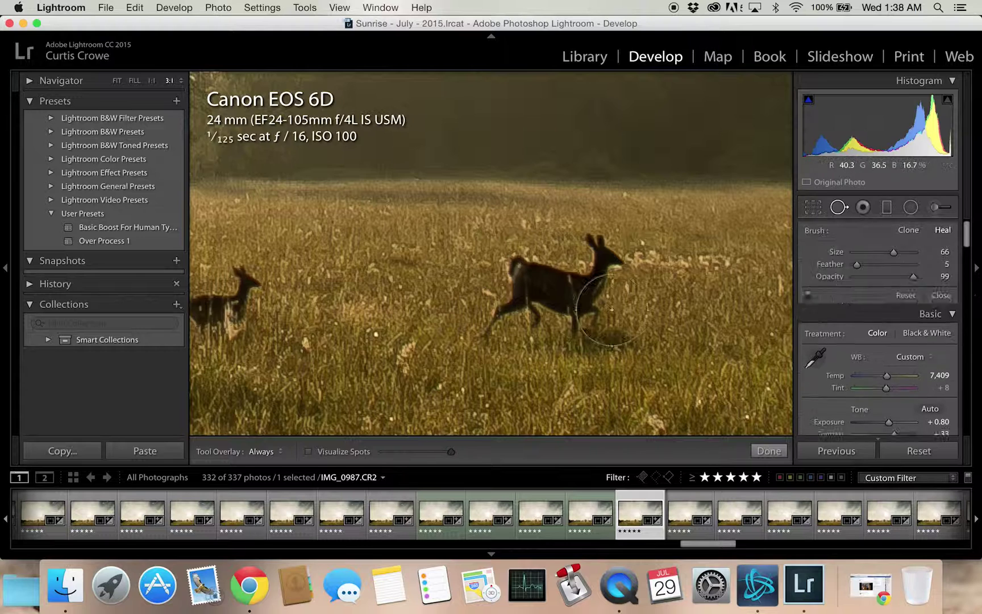
pyautogui.scroll(-5, 498, 321)
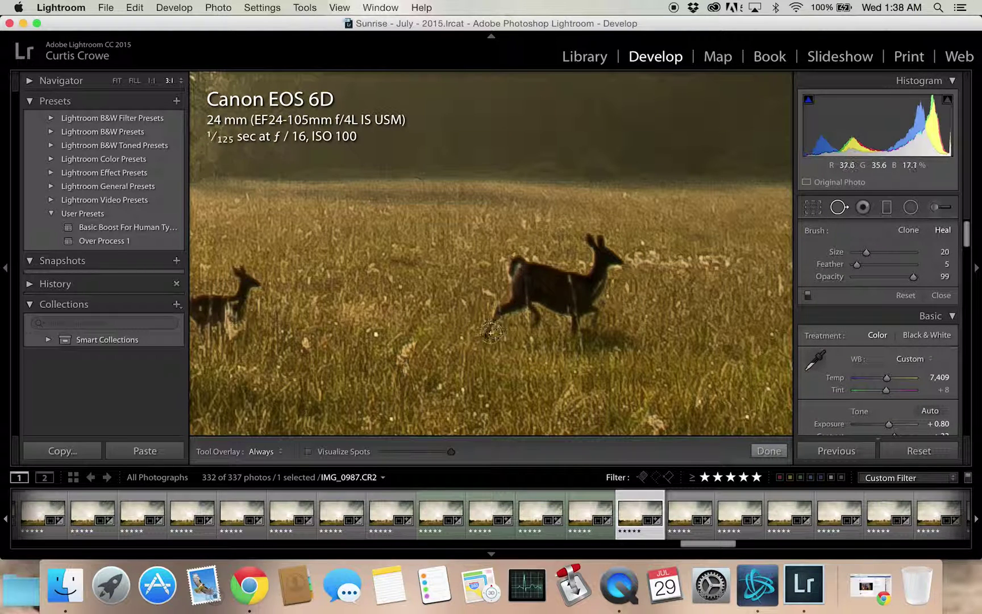
pyautogui.moveTo(483, 335)
pyautogui.mouseDown()
pyautogui.moveTo(517, 307)
pyautogui.moveTo(534, 309)
pyautogui.moveTo(536, 322)
pyautogui.moveTo(525, 292)
pyautogui.moveTo(516, 297)
pyautogui.moveTo(516, 262)
pyautogui.moveTo(526, 275)
pyautogui.moveTo(513, 273)
pyautogui.moveTo(560, 289)
pyautogui.moveTo(576, 314)
pyautogui.mouseUp()
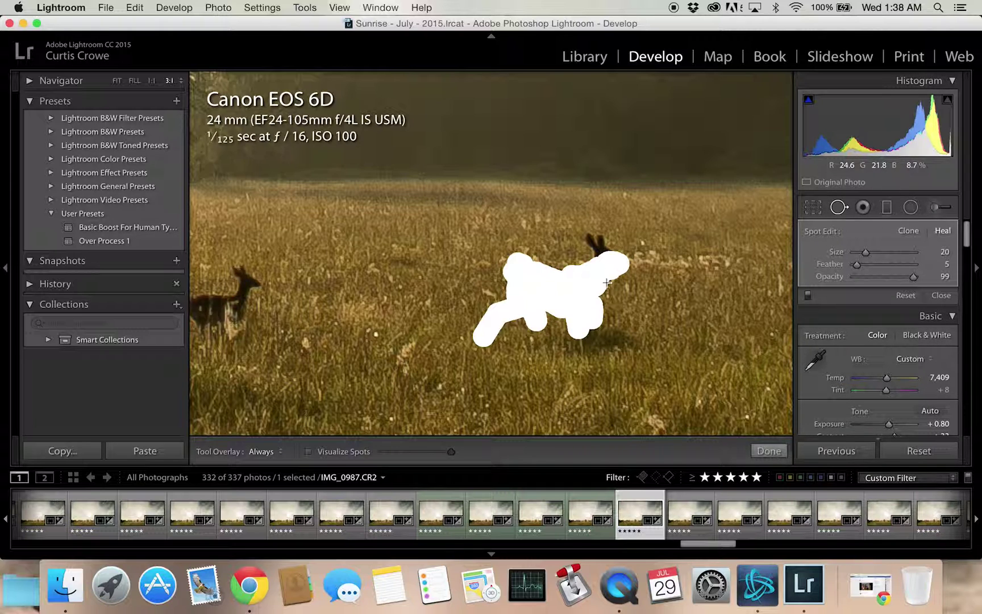
pyautogui.moveTo(593, 238); pyautogui.dragTo(593, 238)
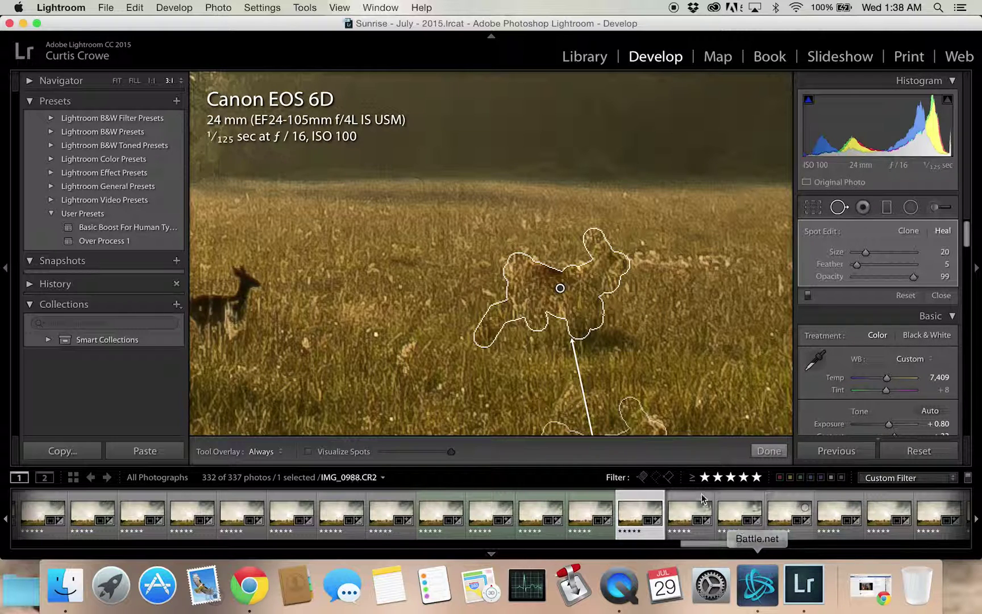
pyautogui.moveTo(653, 412)
pyautogui.mouseDown()
pyautogui.moveTo(755, 254)
pyautogui.moveTo(749, 275)
pyautogui.mouseUp()
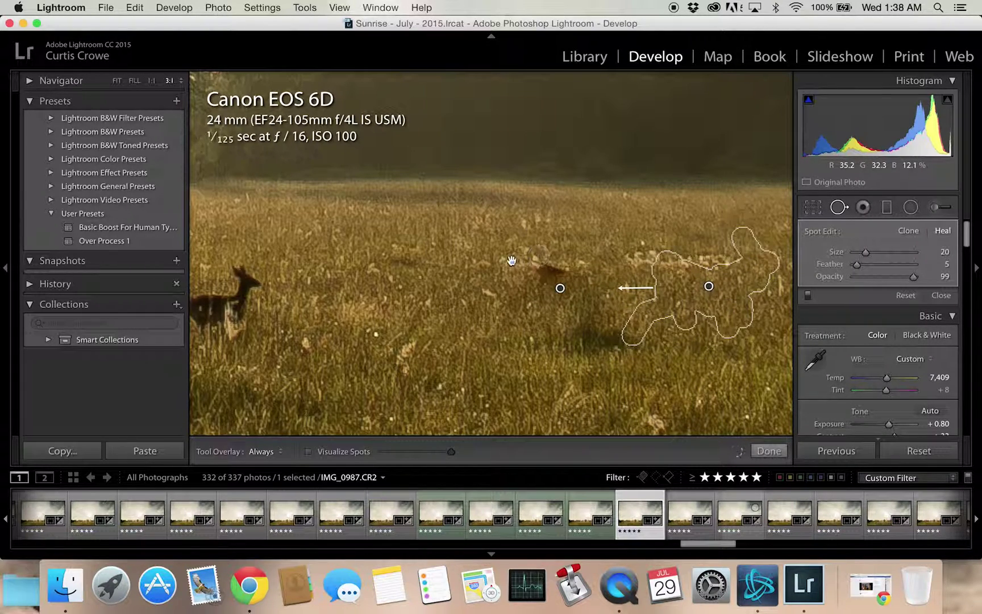
# - Heal the brown remnant of the larger deer in IMG_0987.CR2 with a size 20 stroke, sampling the grass to its lower right
pyautogui.moveTo(511, 250)
pyautogui.mouseDown()
pyautogui.moveTo(554, 280)
pyautogui.moveTo(552, 272)
pyautogui.mouseUp()
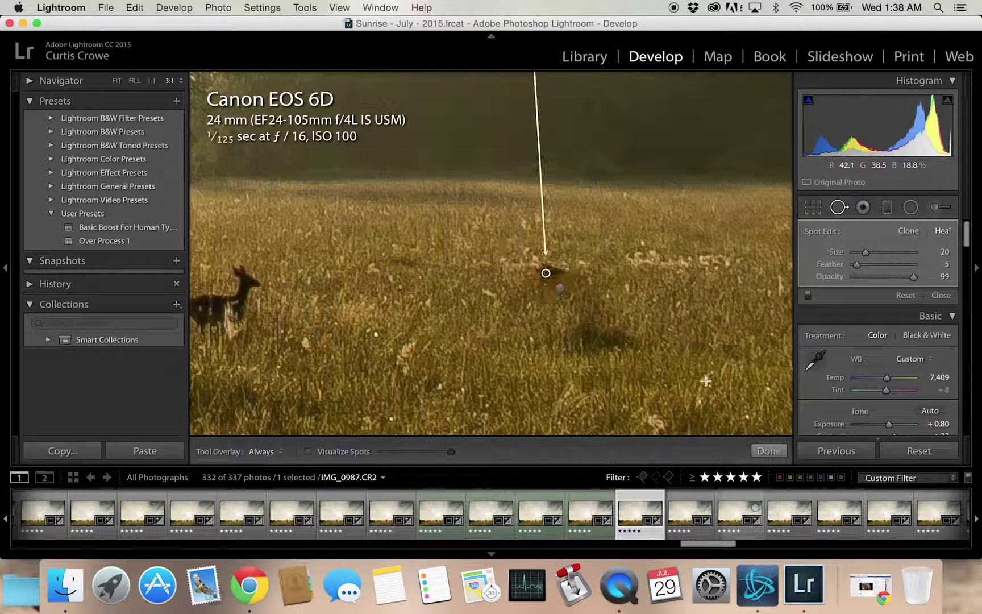
pyautogui.moveTo(579, 195); pyautogui.dragTo(534, 361)
pyautogui.moveTo(489, 129); pyautogui.dragTo(586, 402)
pyautogui.scroll(-5, 456, 182)
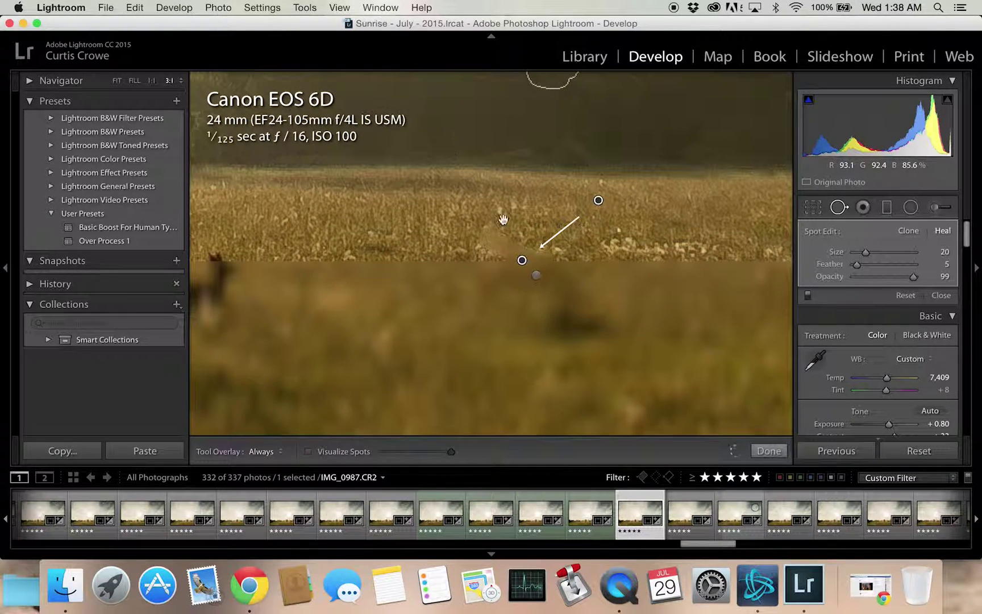
pyautogui.moveTo(609, 214)
pyautogui.mouseDown()
pyautogui.moveTo(617, 281)
pyautogui.moveTo(651, 314)
pyautogui.moveTo(668, 315)
pyautogui.mouseUp()
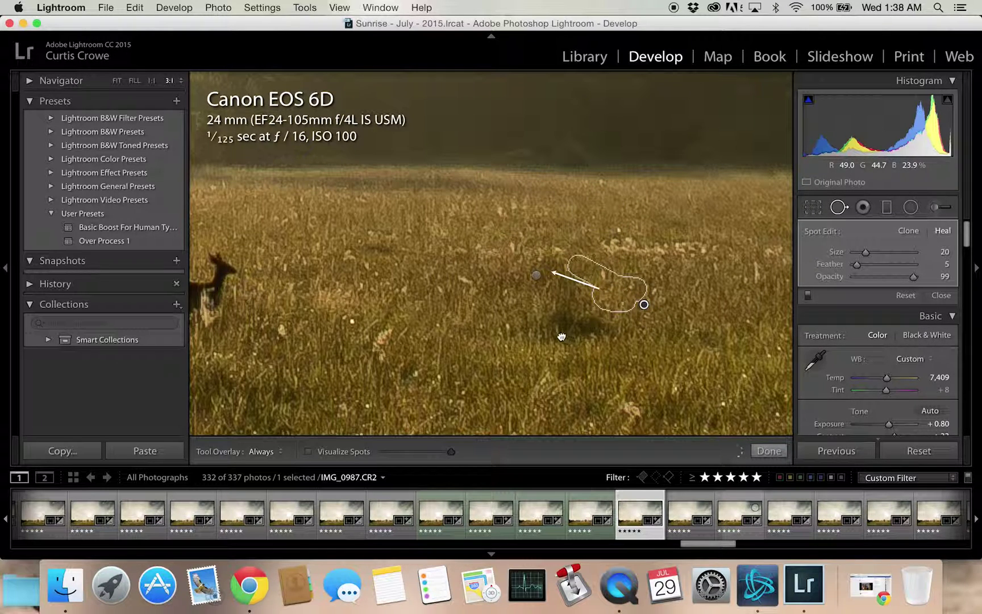
# - Heal out the larger deer's dark shadow on the grass in IMG_0987.CR2 with a size 20 stroke
pyautogui.moveTo(529, 328)
pyautogui.mouseDown()
pyautogui.moveTo(610, 327)
pyautogui.moveTo(556, 332)
pyautogui.moveTo(575, 315)
pyautogui.moveTo(507, 329)
pyautogui.moveTo(573, 304)
pyautogui.mouseUp()
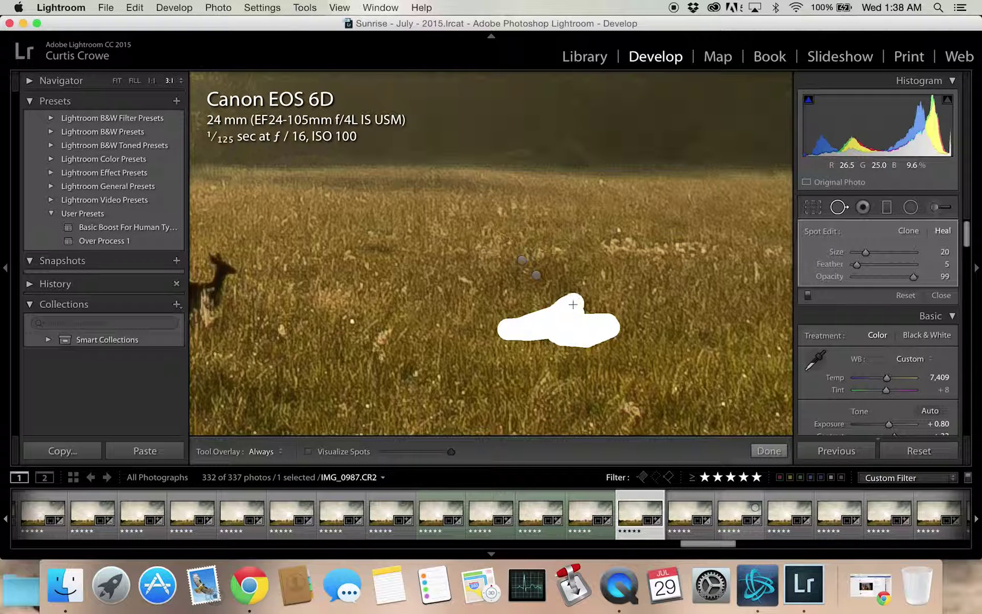
pyautogui.click(758, 453)
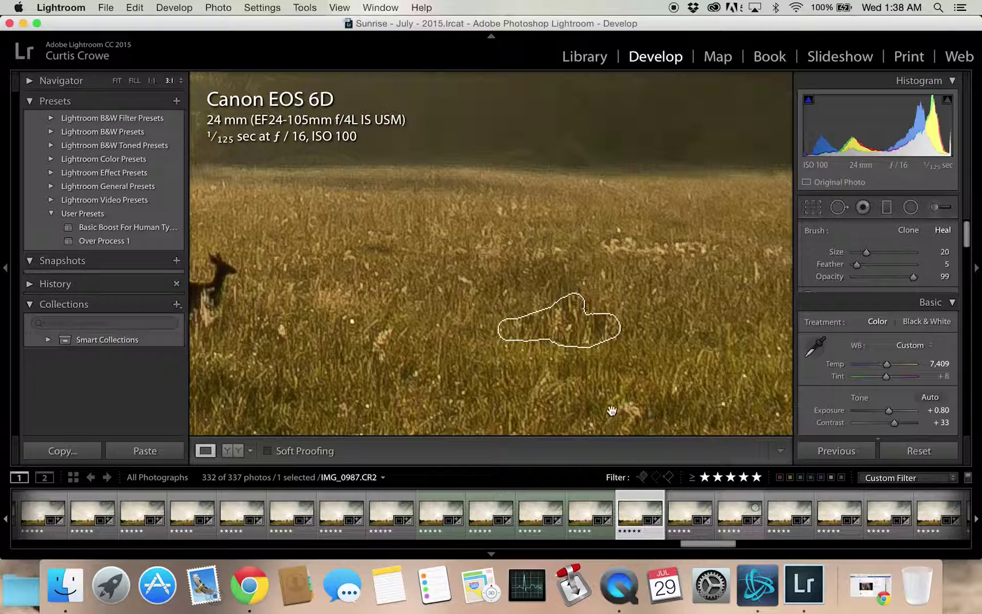
pyautogui.click(577, 399)
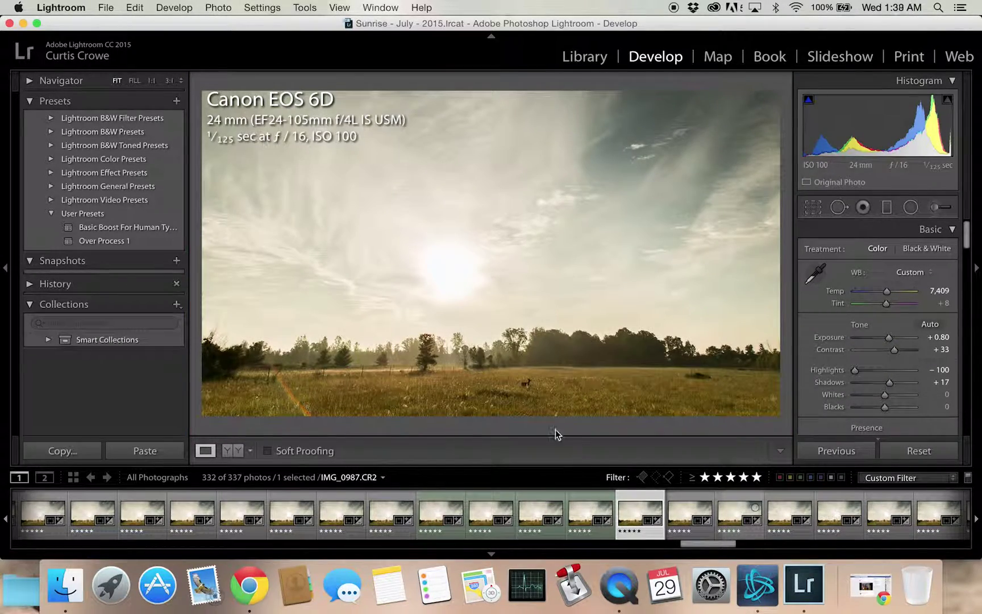
# - Heal out the smaller deer in IMG_0987.CR2 with a size 29 Spot Removal stroke
pyautogui.click(526, 393)
pyautogui.press('q')
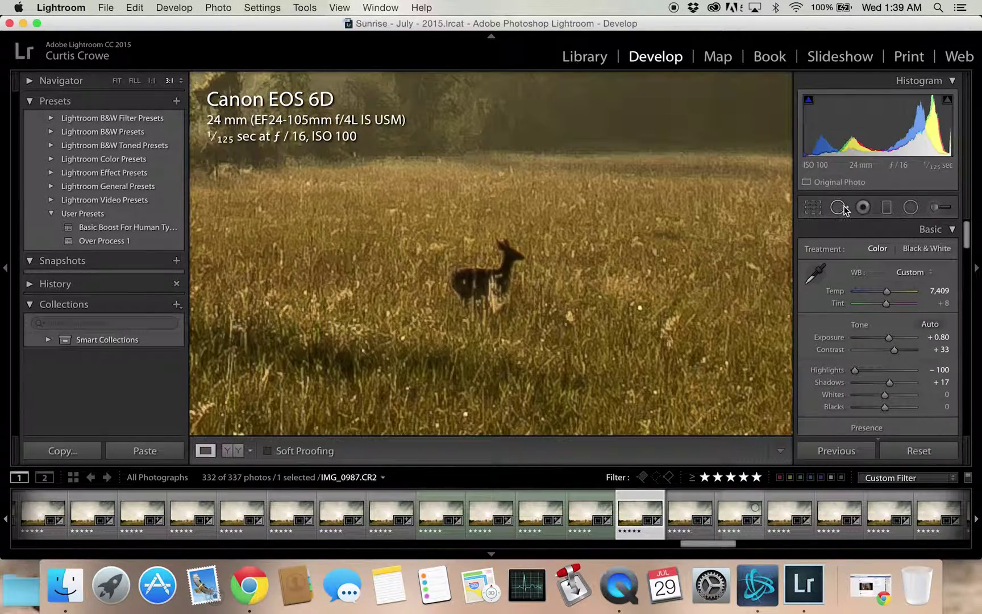
pyautogui.scroll(3, 441, 298)
pyautogui.moveTo(498, 288)
pyautogui.mouseDown()
pyautogui.moveTo(451, 288)
pyautogui.moveTo(500, 266)
pyautogui.moveTo(510, 246)
pyautogui.moveTo(522, 285)
pyautogui.mouseUp()
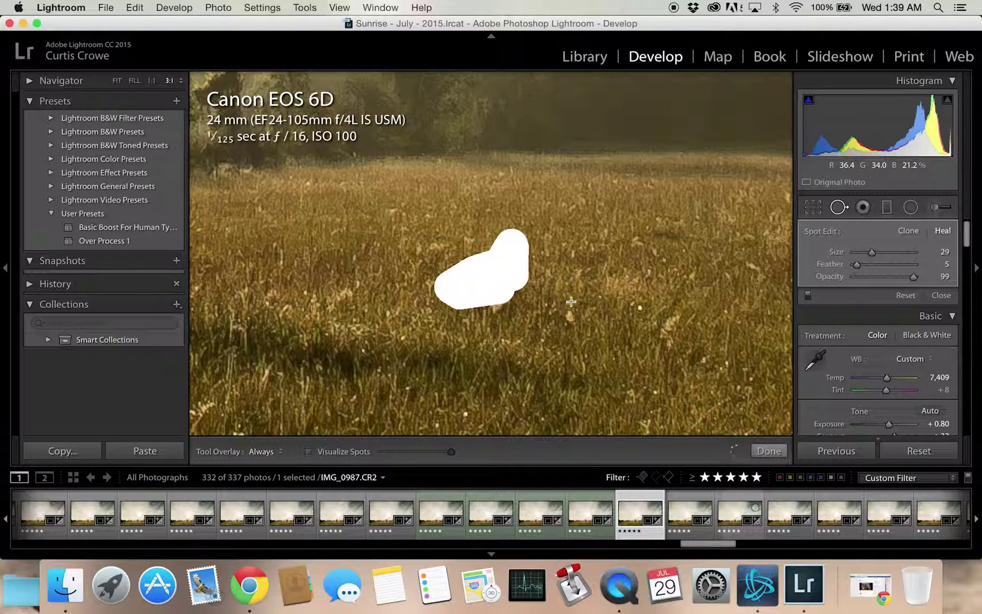
pyautogui.click(769, 451)
# - Label IMG_0987.CR2 green and go on to IMG_0988.CR2
pyautogui.click(644, 308)
pyautogui.click(644, 308)
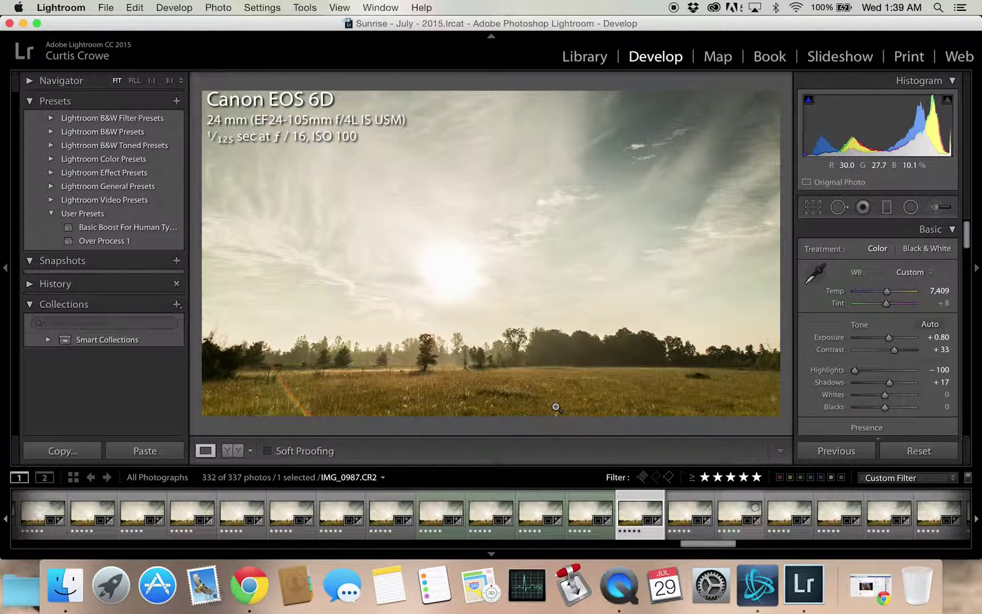
pyautogui.moveTo(508, 408); pyautogui.dragTo(526, 343)
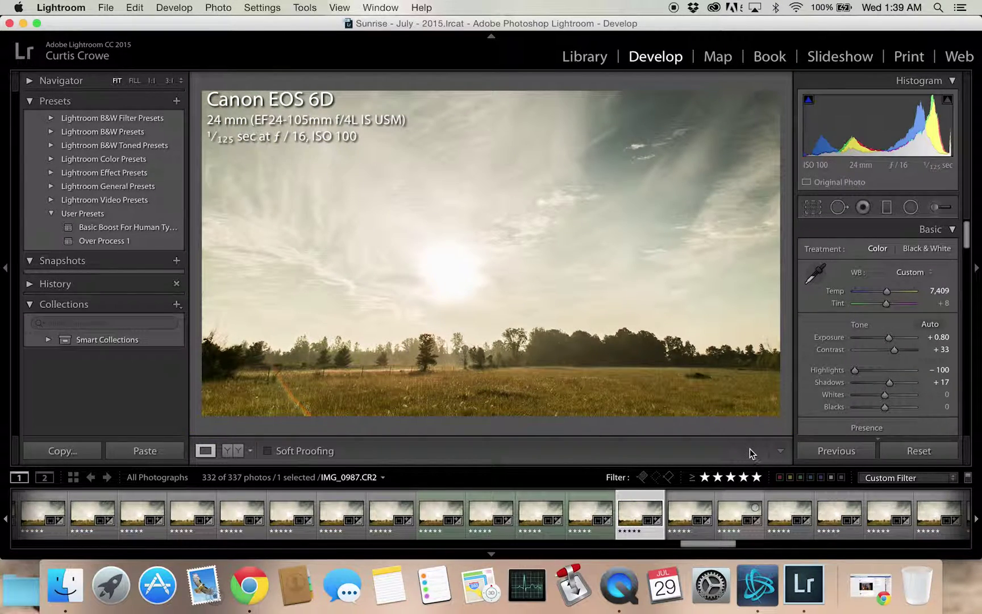
pyautogui.press('8')
pyautogui.press('Right')
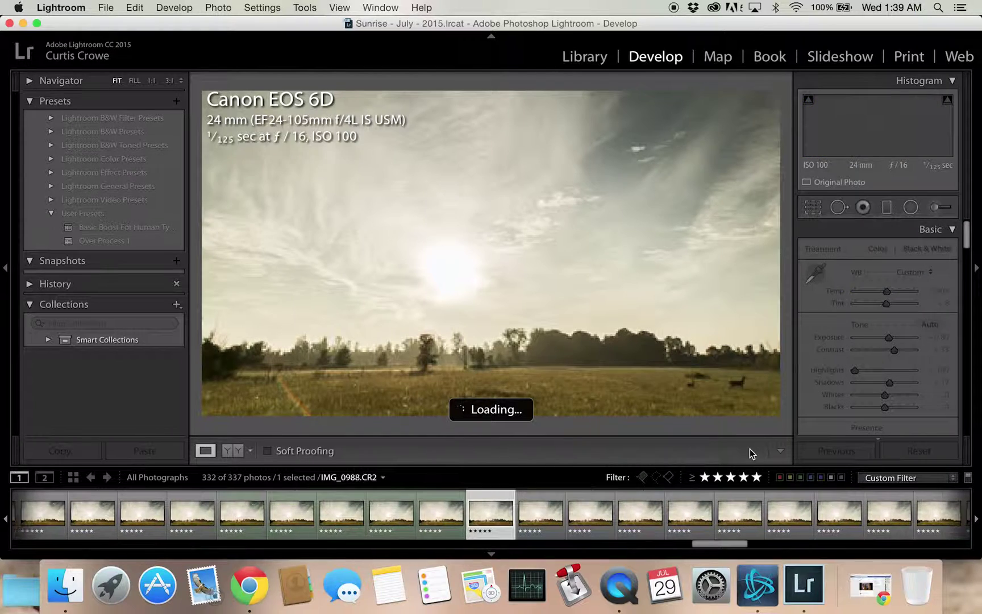
# - Heal out the larger deer in IMG_0988.CR2 with a size 33 Spot Removal stroke
pyautogui.moveTo(732, 393); pyautogui.dragTo(522, 341)
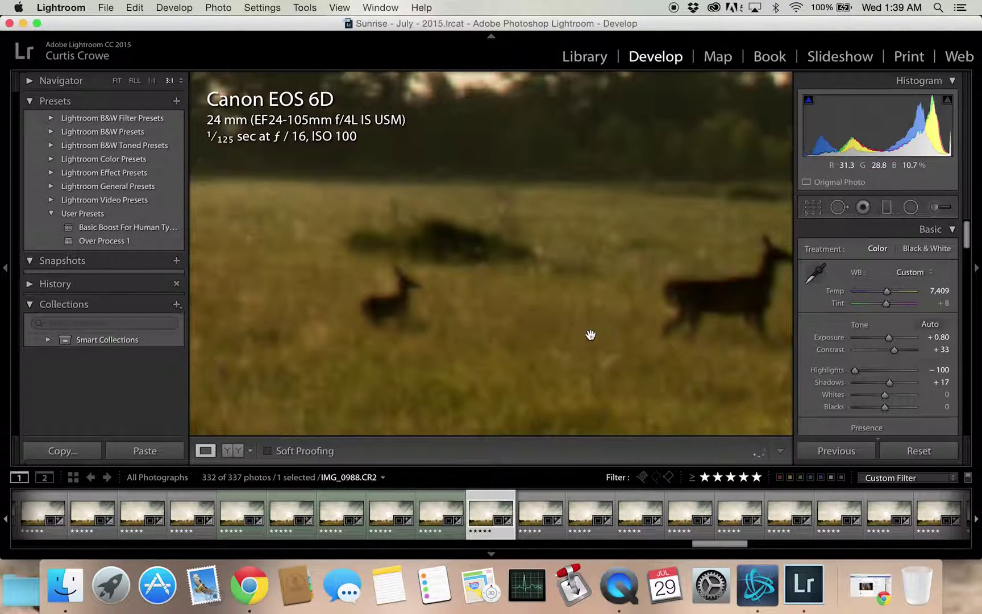
pyautogui.moveTo(594, 335); pyautogui.dragTo(515, 329)
pyautogui.click(839, 208)
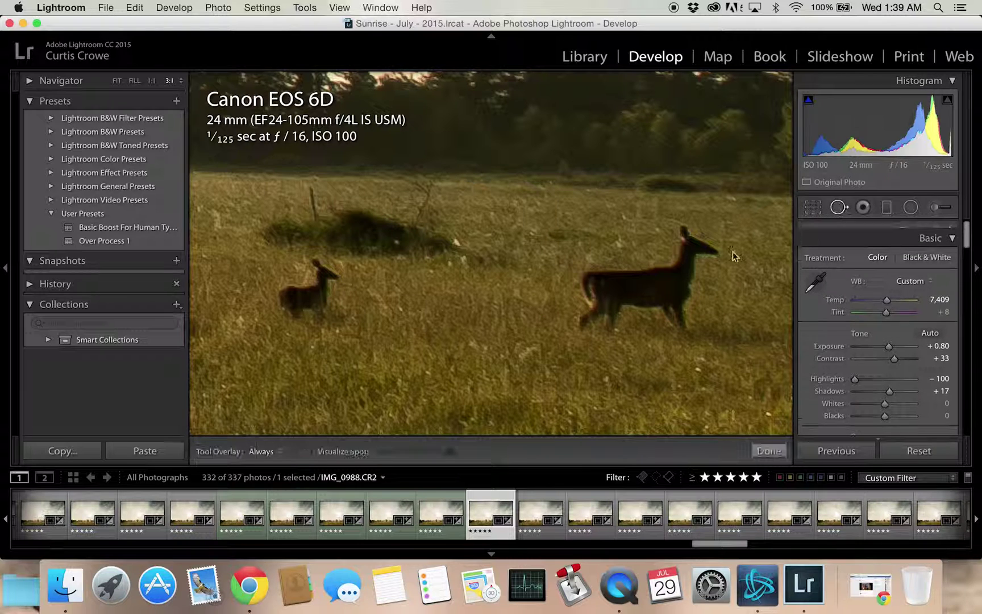
pyautogui.moveTo(593, 317)
pyautogui.mouseDown()
pyautogui.moveTo(608, 293)
pyautogui.moveTo(594, 298)
pyautogui.moveTo(595, 278)
pyautogui.moveTo(674, 295)
pyautogui.moveTo(683, 323)
pyautogui.moveTo(675, 305)
pyautogui.moveTo(627, 282)
pyautogui.moveTo(681, 276)
pyautogui.moveTo(689, 237)
pyautogui.moveTo(713, 258)
pyautogui.mouseUp()
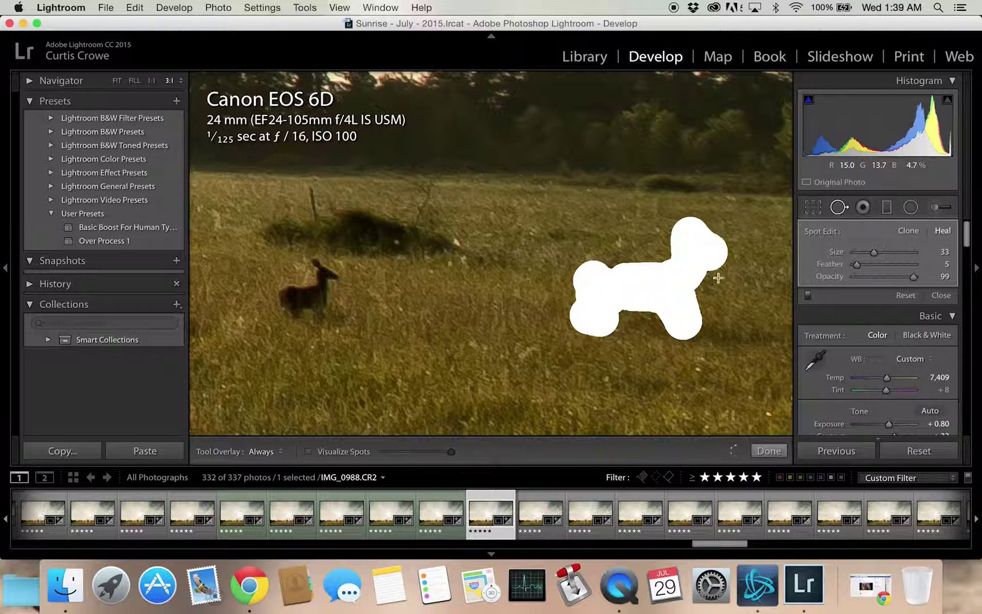
pyautogui.click(769, 450)
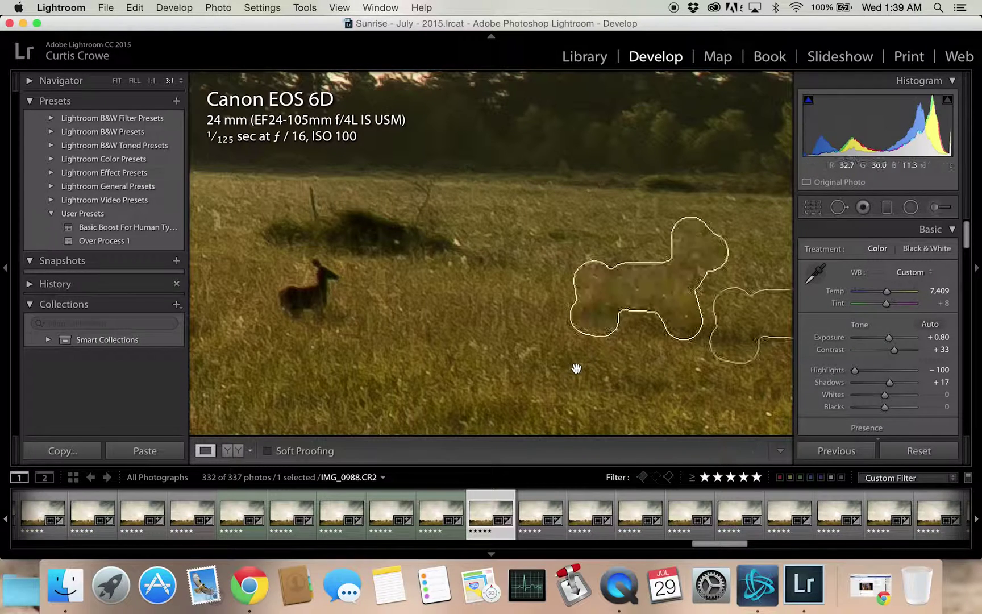
pyautogui.click(577, 371)
# - Heal out the smaller deer below the dark bush in IMG_0988.CR2 with a size 33 Spot Removal stroke
pyautogui.click(697, 391)
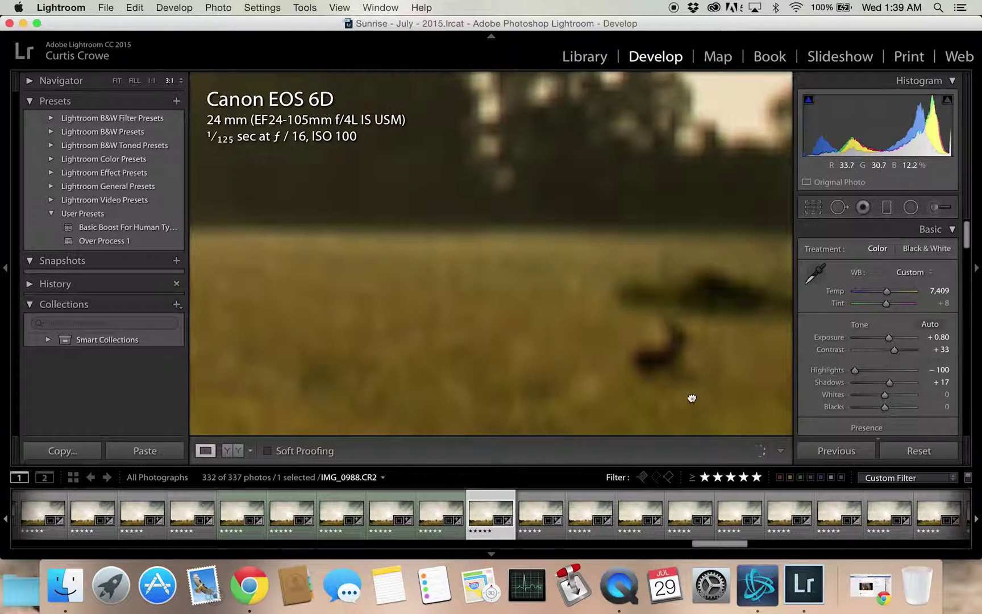
pyautogui.click(840, 207)
pyautogui.moveTo(634, 265)
pyautogui.mouseDown()
pyautogui.moveTo(621, 296)
pyautogui.moveTo(585, 291)
pyautogui.mouseUp()
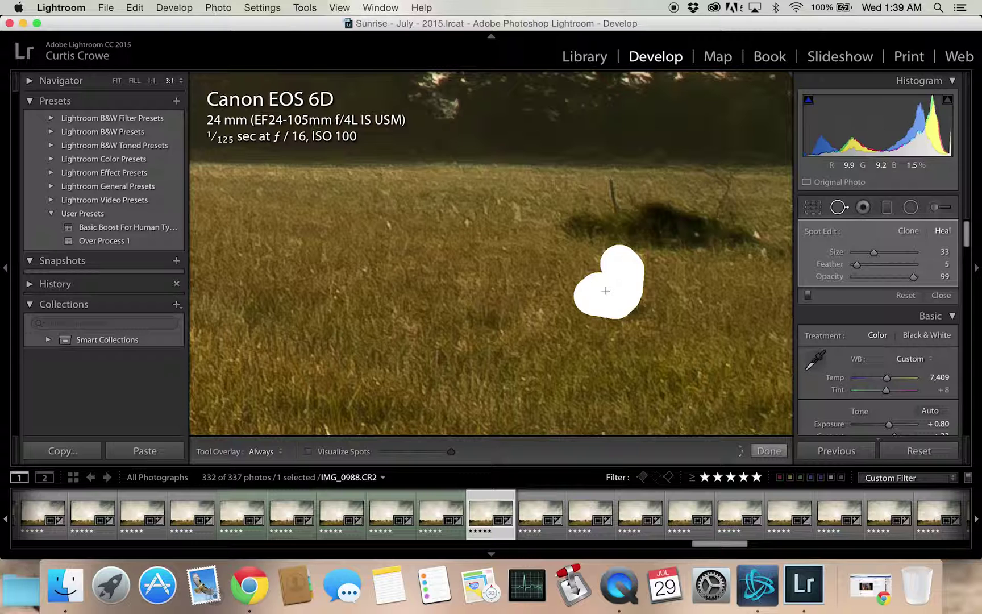
pyautogui.click(768, 451)
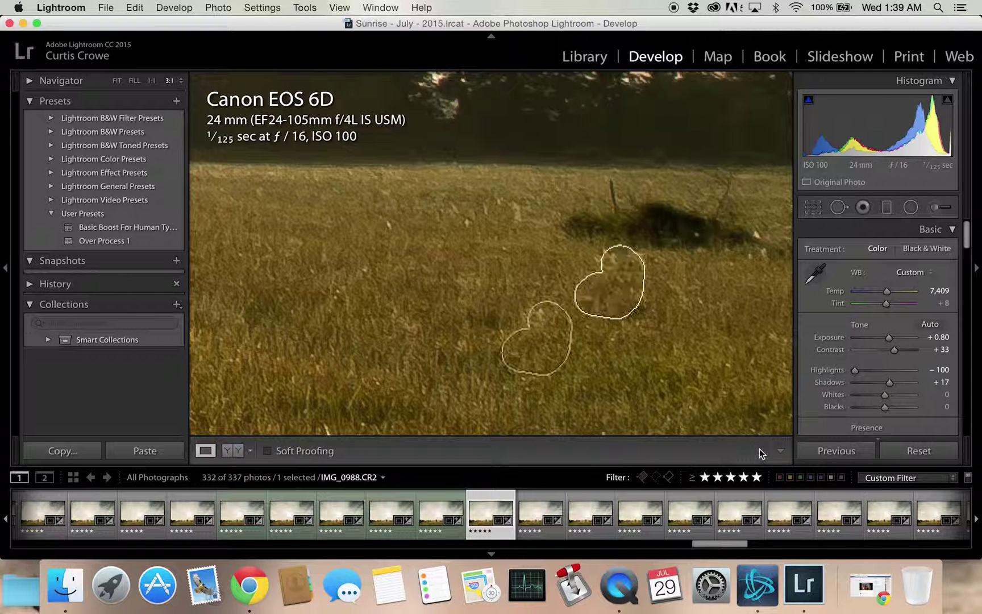
pyautogui.click(671, 351)
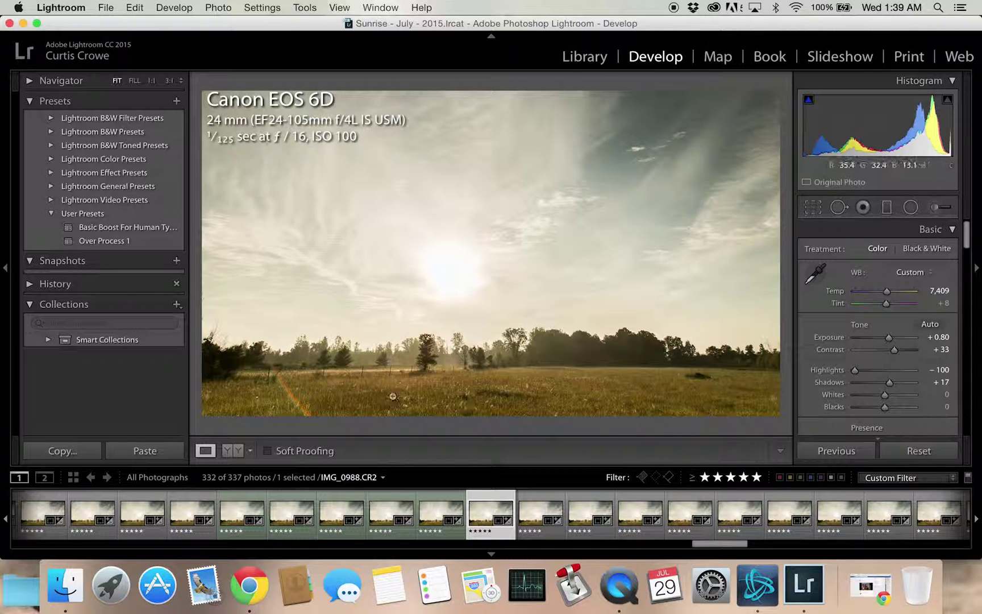
# - Check the field in IMG_0988.CR2, label the frame green and go on to IMG_0989.CR2
pyautogui.click(364, 371)
pyautogui.moveTo(594, 386); pyautogui.dragTo(405, 386)
pyautogui.moveTo(531, 399); pyautogui.dragTo(526, 401)
pyautogui.click(535, 399)
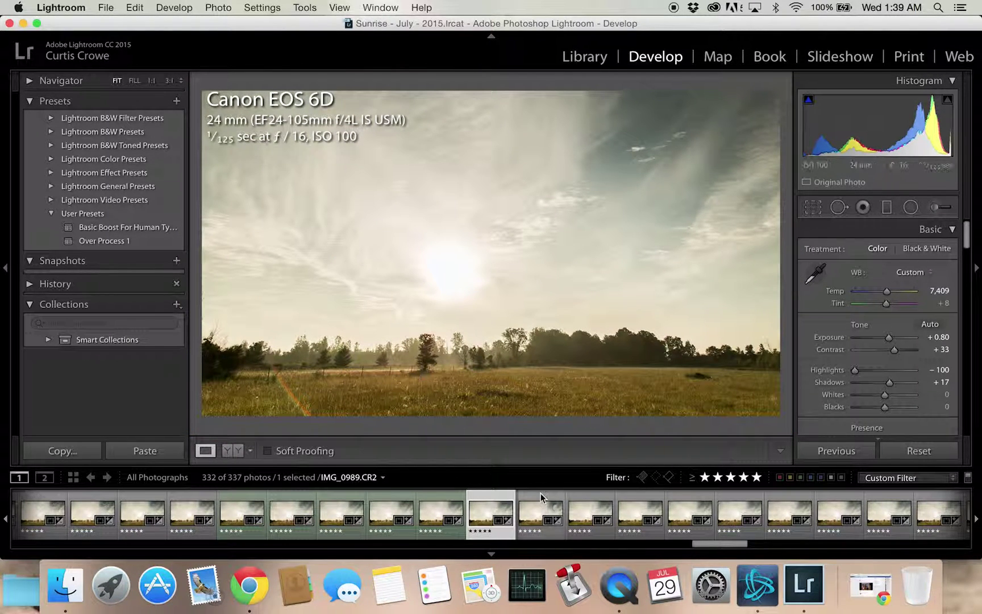
pyautogui.press('8')
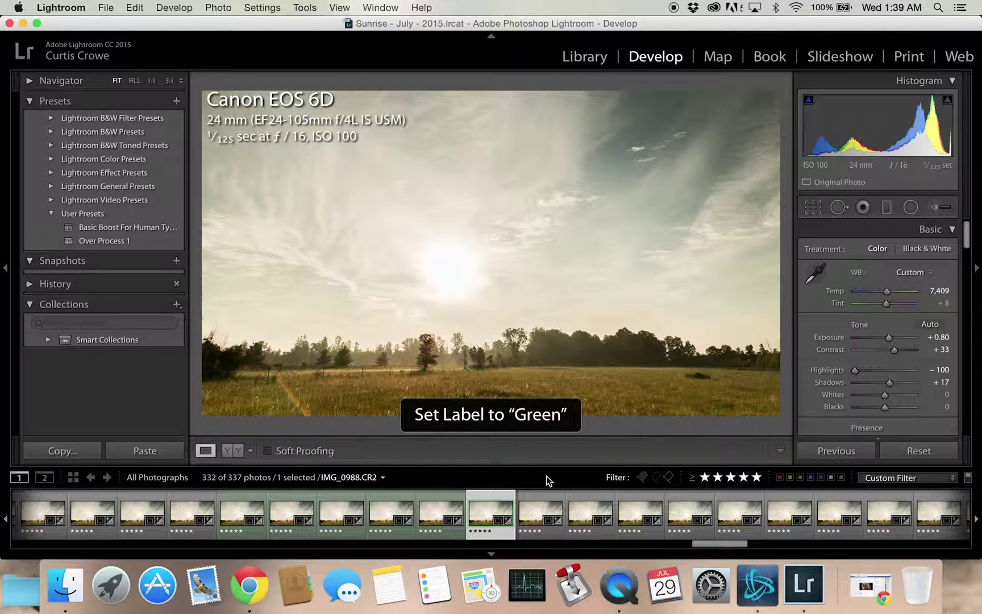
pyautogui.press('Right')
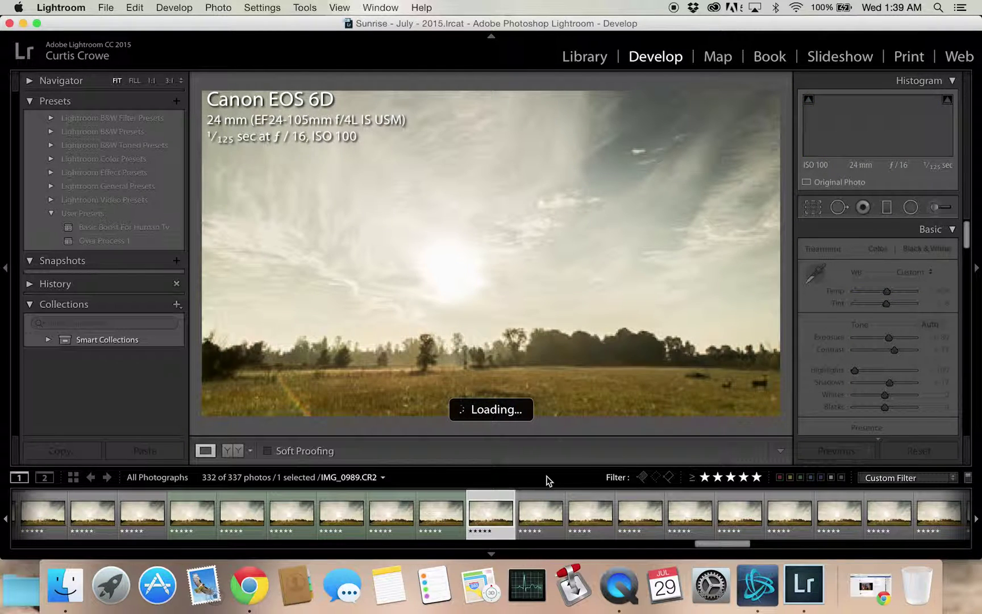
# - Heal out the larger deer in IMG_0989.CR2 with a size 32 Spot Removal stroke
pyautogui.moveTo(748, 397); pyautogui.dragTo(528, 355)
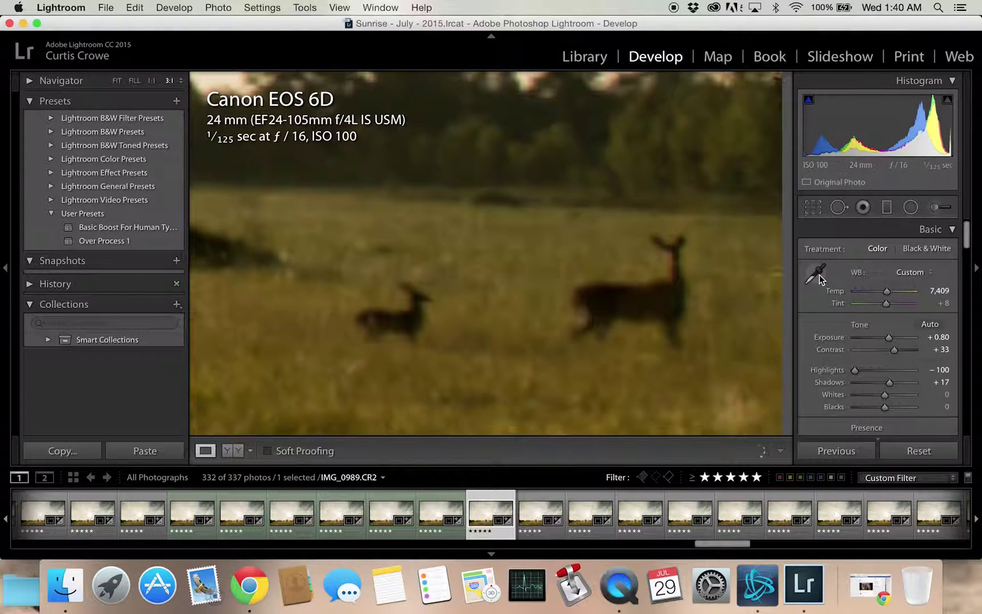
pyautogui.click(840, 208)
pyautogui.moveTo(673, 339)
pyautogui.mouseDown()
pyautogui.moveTo(650, 274)
pyautogui.moveTo(674, 331)
pyautogui.moveTo(663, 243)
pyautogui.mouseUp()
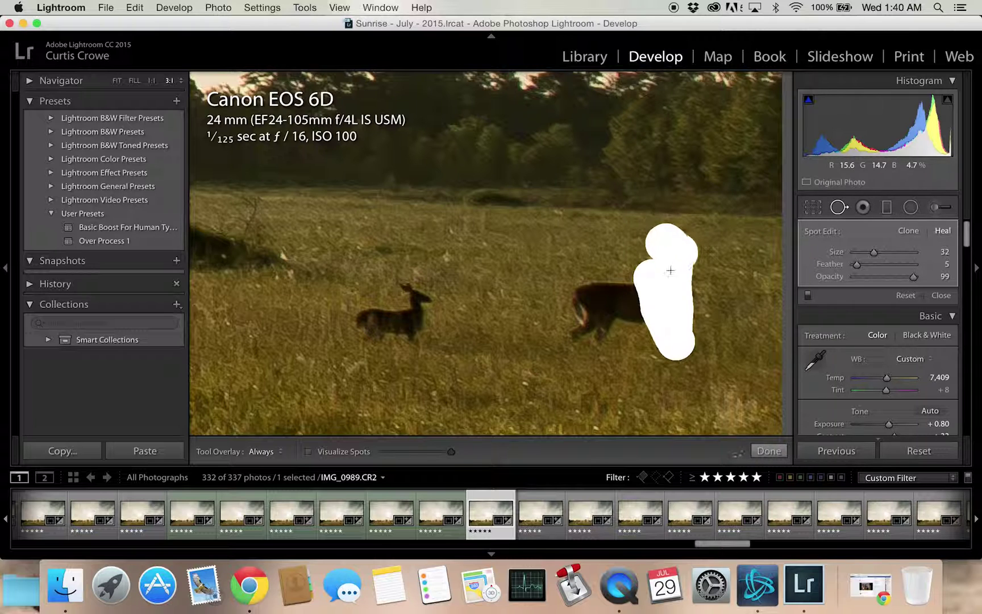
pyautogui.moveTo(643, 290)
pyautogui.mouseDown()
pyautogui.moveTo(643, 317)
pyautogui.moveTo(611, 292)
pyautogui.moveTo(577, 302)
pyautogui.moveTo(600, 334)
pyautogui.mouseUp()
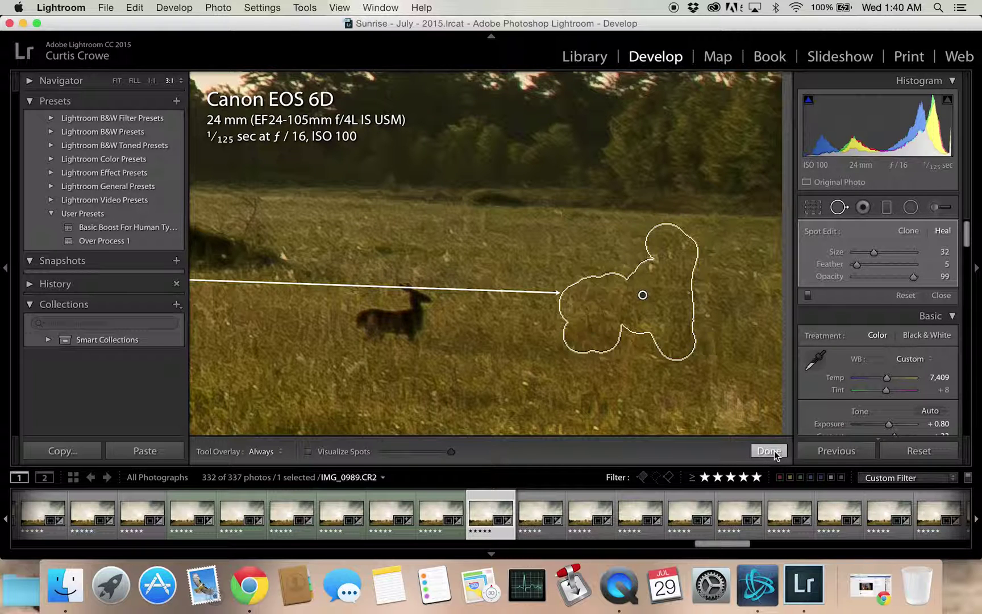
# - Heal out the smaller deer in IMG_0989.CR2 with a size 33 Spot Removal stroke and view the whole frame
pyautogui.click(840, 208)
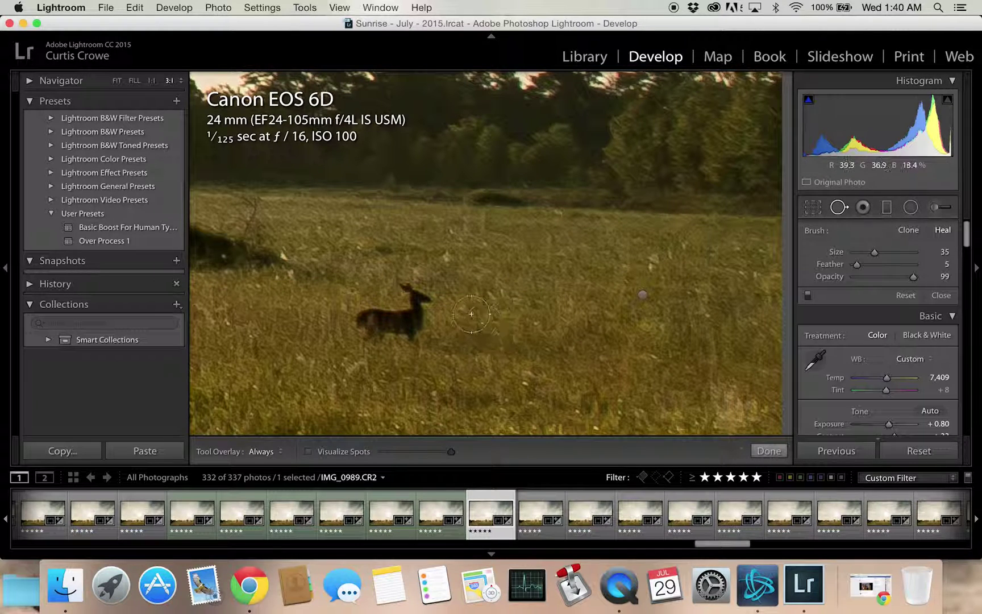
pyautogui.moveTo(374, 324)
pyautogui.mouseDown()
pyautogui.moveTo(364, 322)
pyautogui.moveTo(414, 318)
pyautogui.moveTo(415, 332)
pyautogui.moveTo(411, 296)
pyautogui.mouseUp()
pyautogui.moveTo(407, 293); pyautogui.dragTo(408, 294)
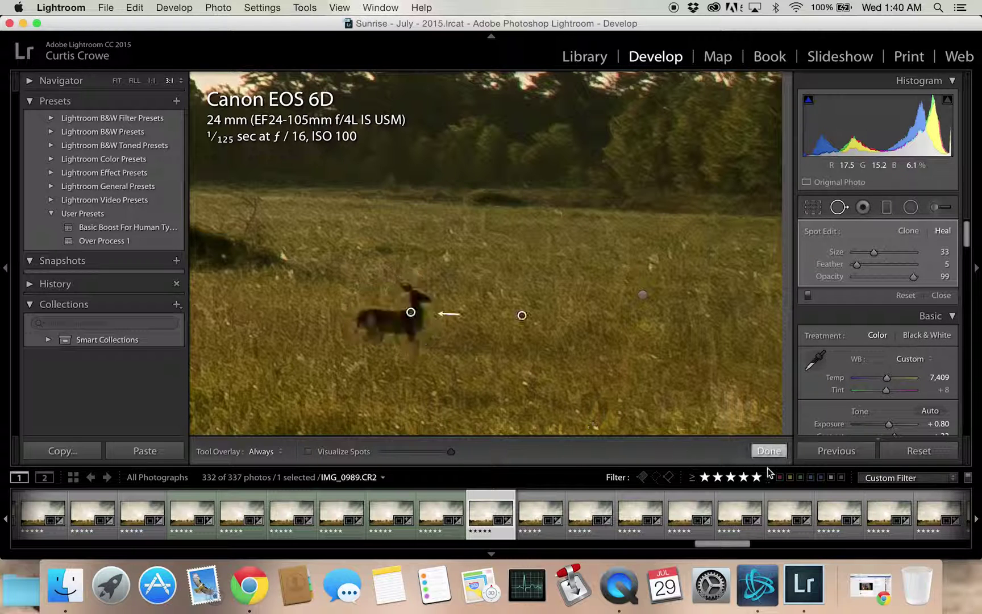
pyautogui.click(770, 451)
pyautogui.click(603, 377)
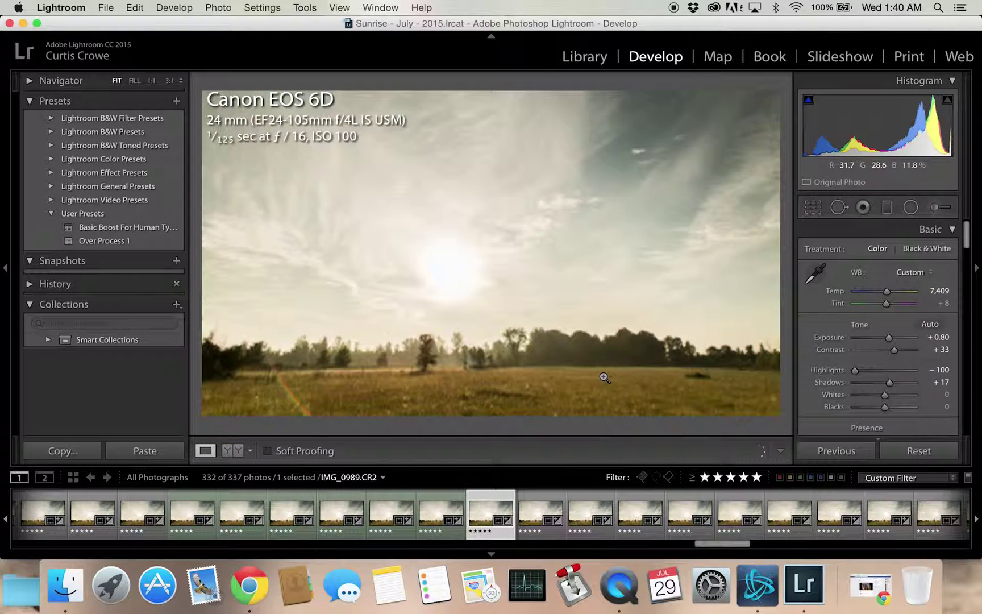
# - Go on to IMG_0990.CR2 and heal the deer's body with a size 33 Spot Removal stroke
pyautogui.press('Right')
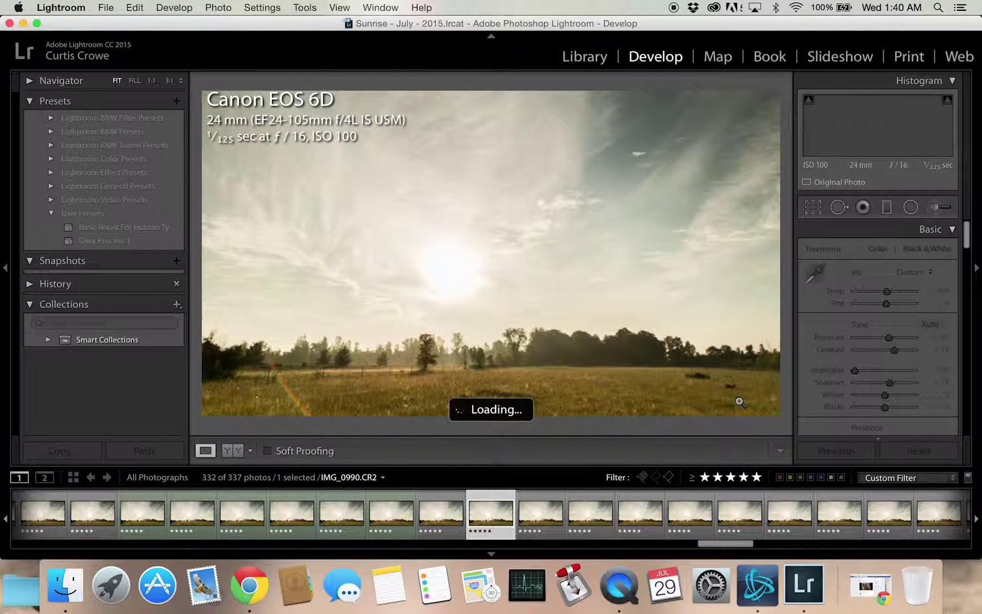
pyautogui.click(739, 401)
pyautogui.click(733, 392)
pyautogui.click(734, 391)
pyautogui.moveTo(733, 392); pyautogui.dragTo(686, 372)
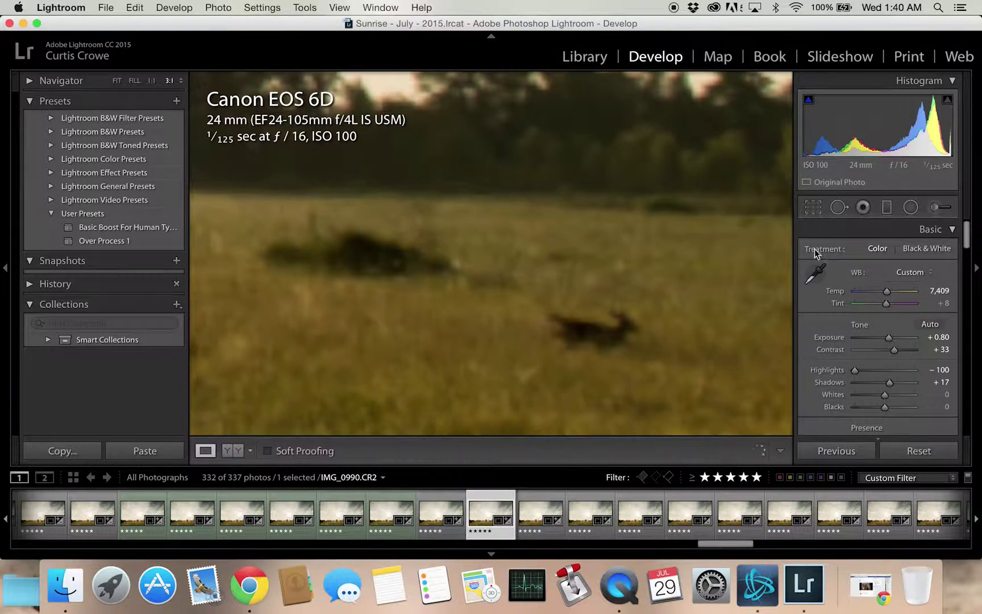
pyautogui.click(838, 207)
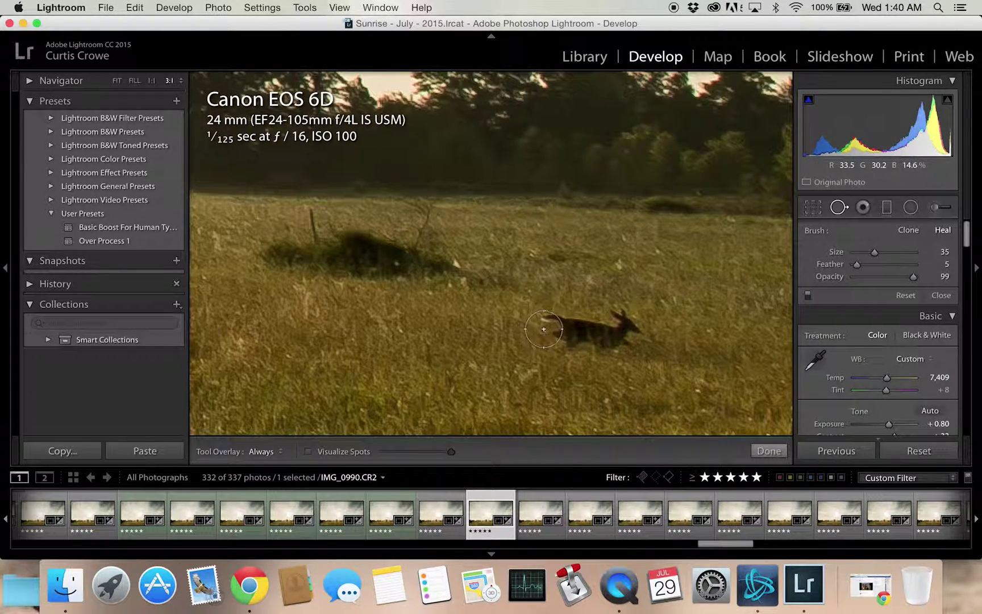
pyautogui.moveTo(544, 330); pyautogui.dragTo(622, 332)
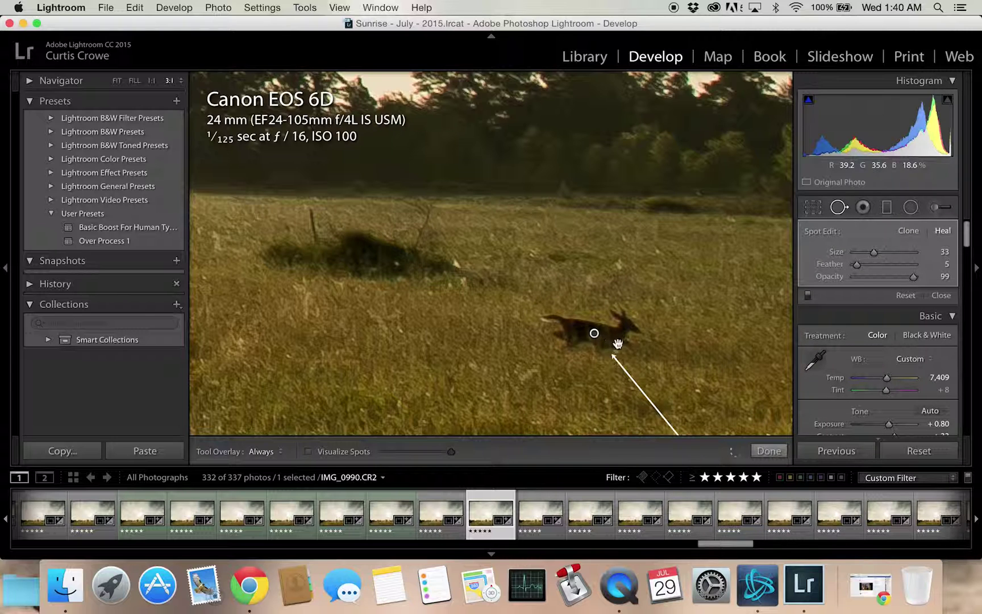
# - Heal the deer's head in IMG_0990.CR2 with a second stroke, sampling the clear grass beside it instead of the bush
pyautogui.moveTo(604, 295)
pyautogui.mouseDown()
pyautogui.moveTo(616, 304)
pyautogui.moveTo(612, 321)
pyautogui.mouseUp()
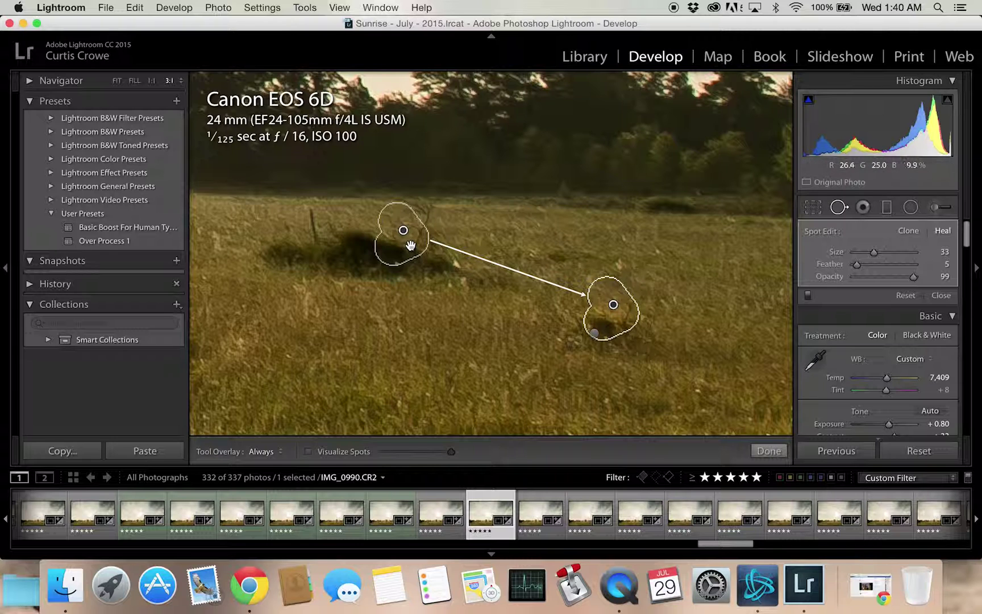
pyautogui.moveTo(663, 295); pyautogui.dragTo(709, 292)
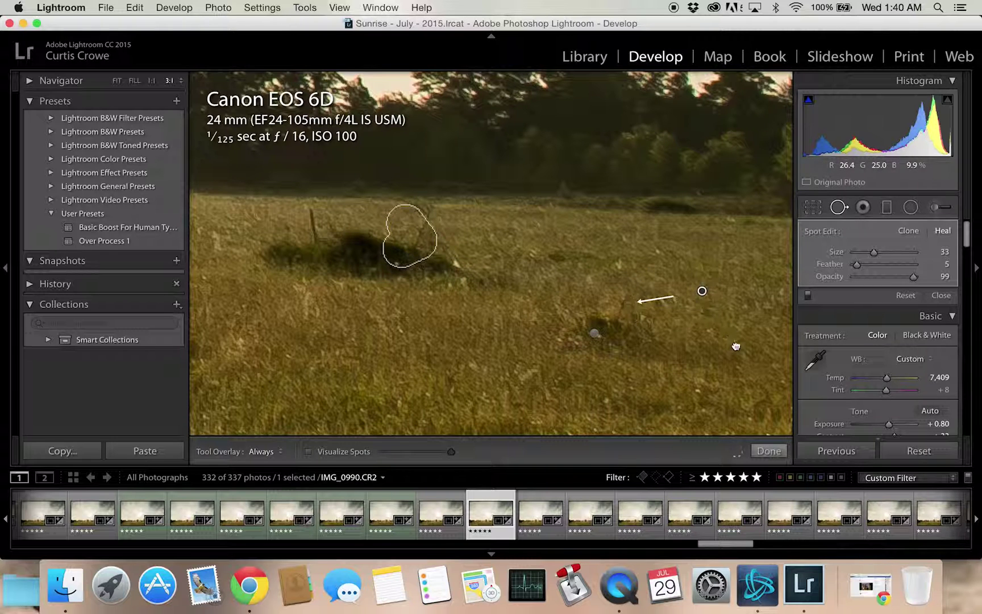
pyautogui.click(772, 450)
pyautogui.click(677, 378)
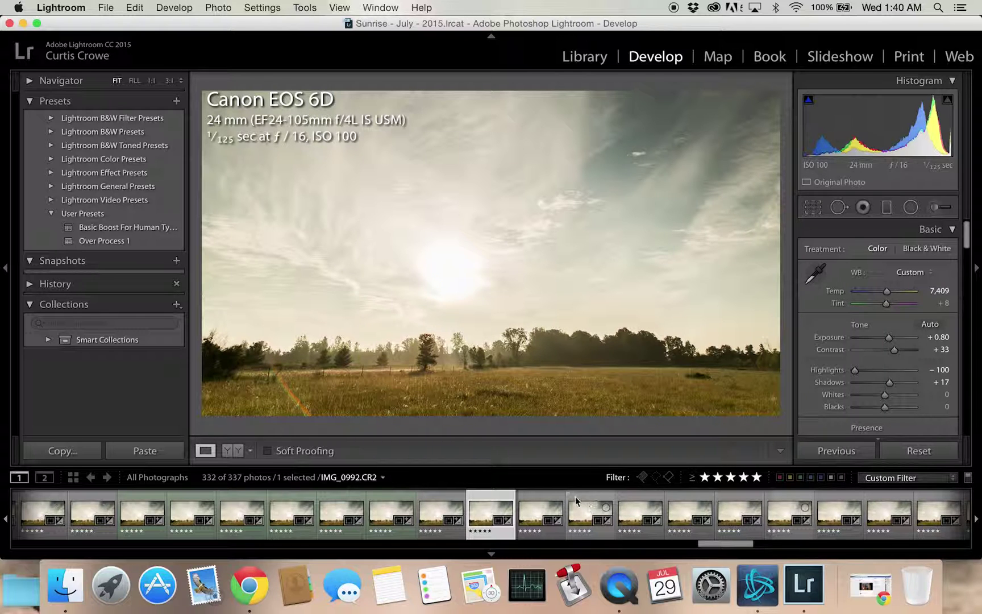
# - Label the healed frames IMG_0990.CR2 and IMG_0989.CR2 green
pyautogui.press('8')
pyautogui.press('Left')
pyautogui.press('8')
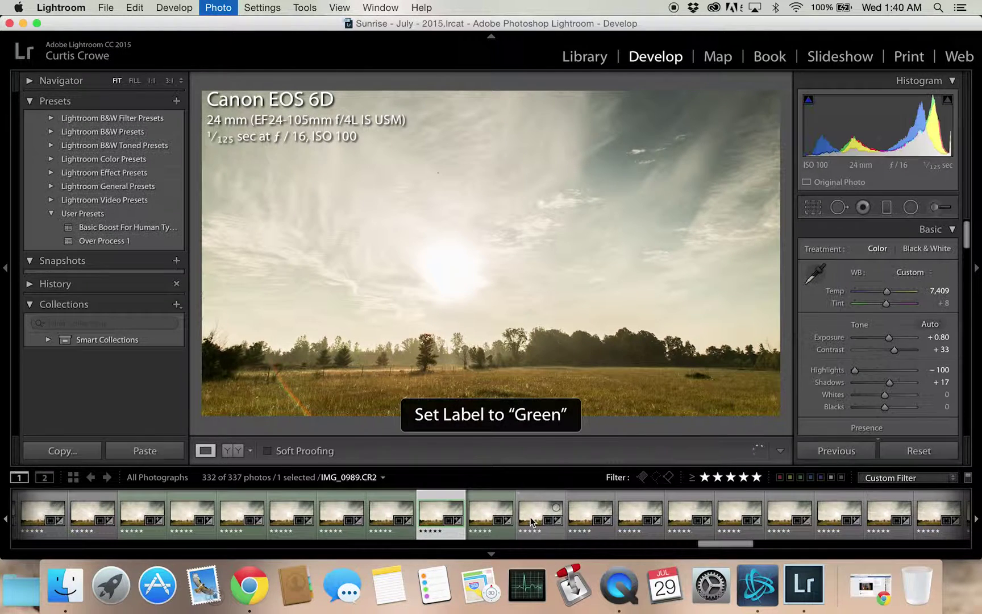
# - Compare IMG_0990.CR2 with its neighbouring frames, examining the field around the bush for leftover deer or visible healing marks
pyautogui.click(532, 522)
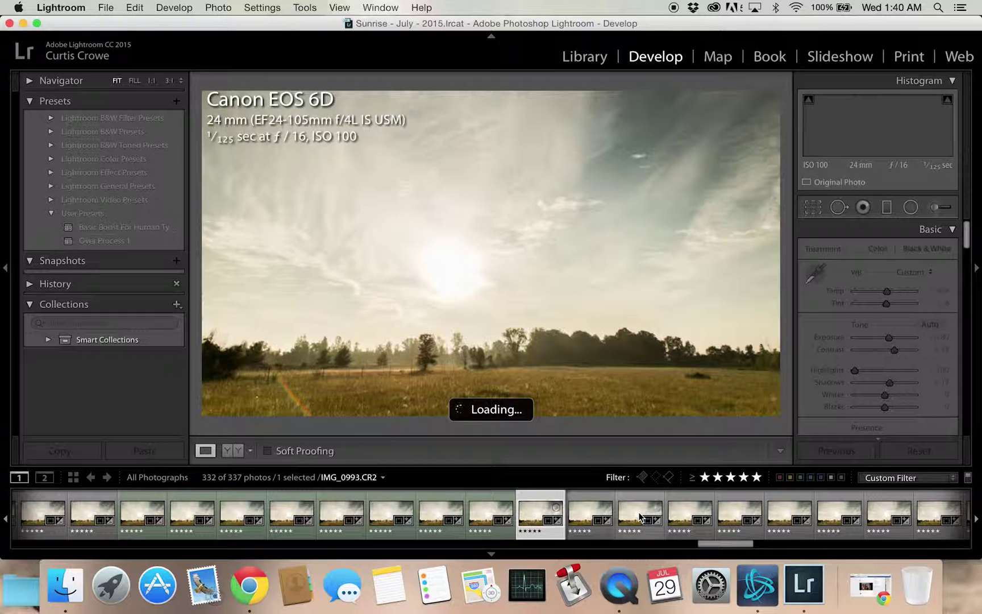
pyautogui.press('Right')
pyautogui.press('Right')
pyautogui.press('Left')
pyautogui.press('Left')
pyautogui.press('Left')
pyautogui.press('Left')
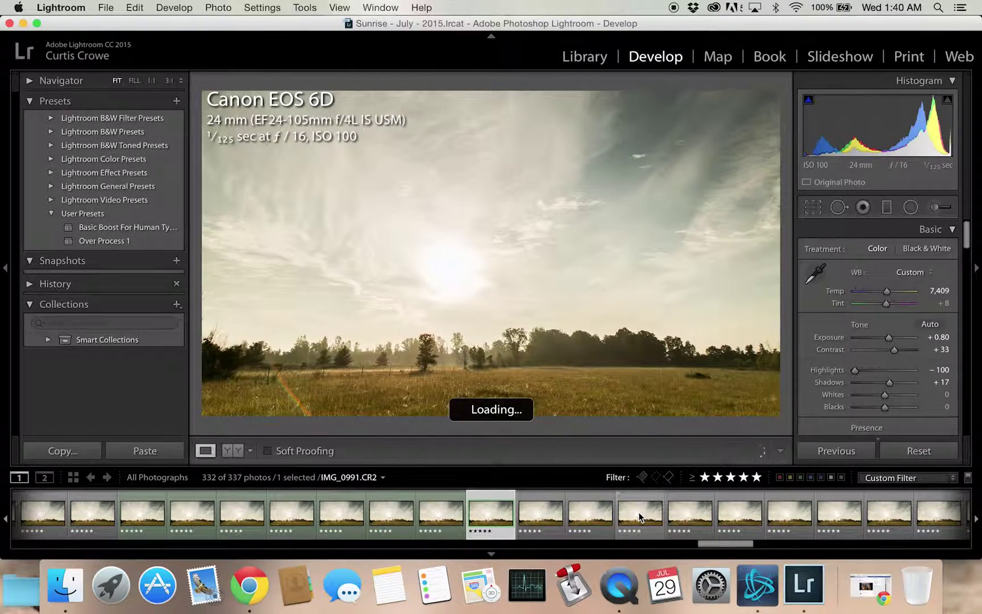
pyautogui.press('Left')
pyautogui.press('Right')
pyautogui.press('Right')
pyautogui.press('Right')
pyautogui.press('Right')
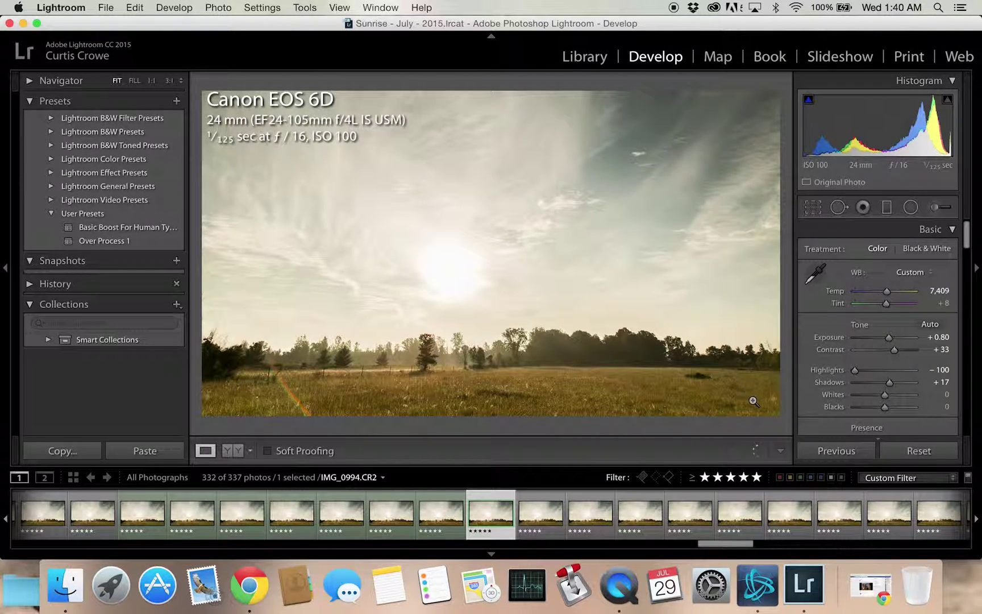
# - Heal the dark smudge left by the deer in IMG_0990.CR2 with a size 33 stroke sampling clear grass farther down the field
pyautogui.click(744, 404)
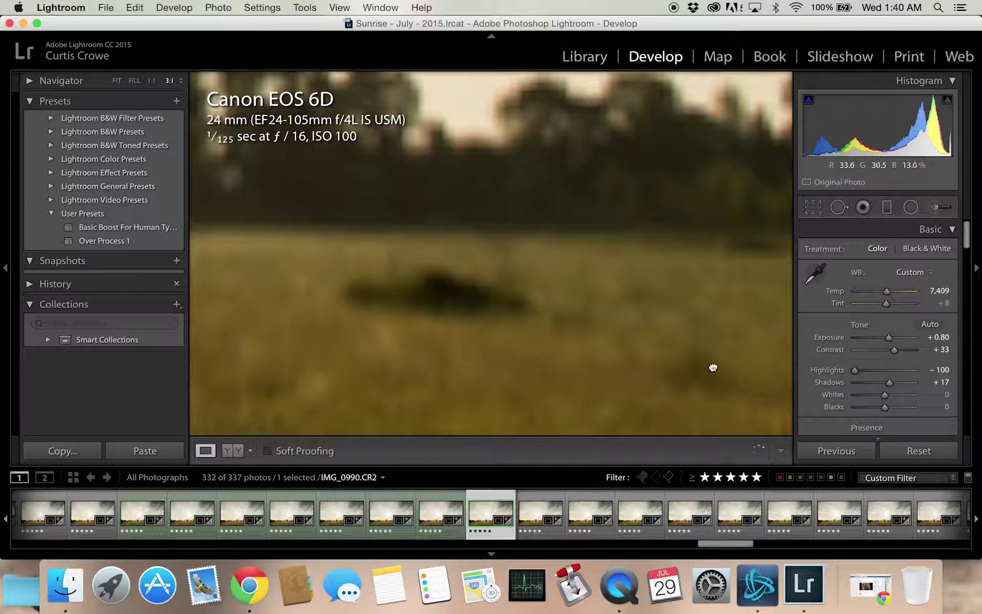
pyautogui.click(839, 208)
pyautogui.moveTo(480, 293); pyautogui.dragTo(574, 304)
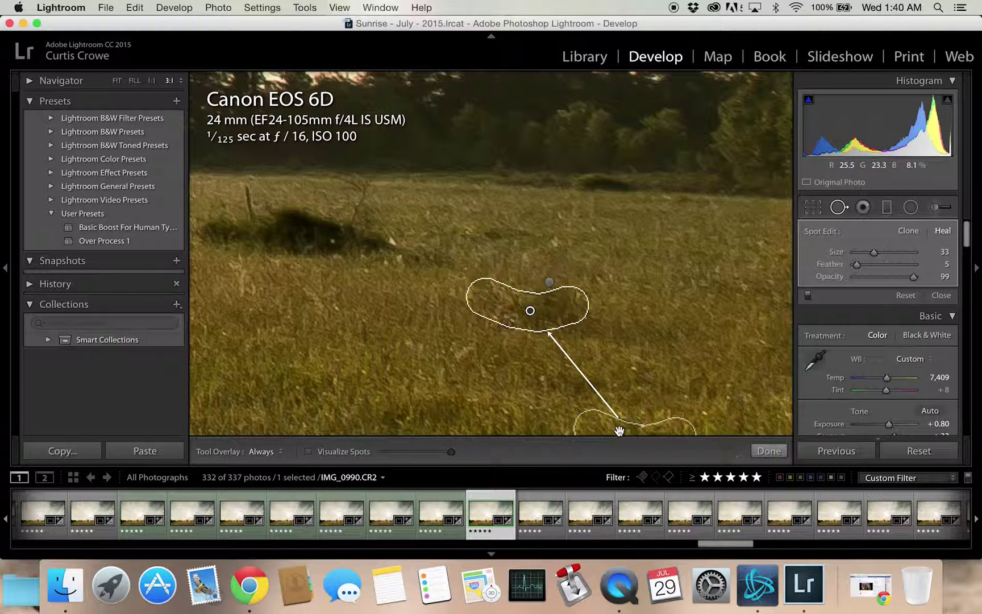
pyautogui.moveTo(636, 422); pyautogui.dragTo(669, 385)
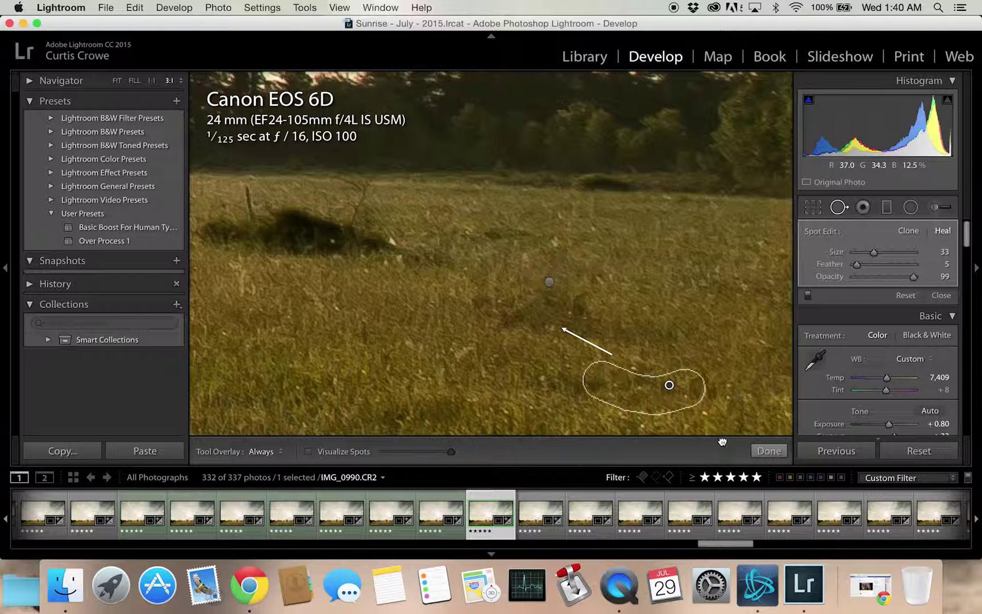
pyautogui.click(769, 452)
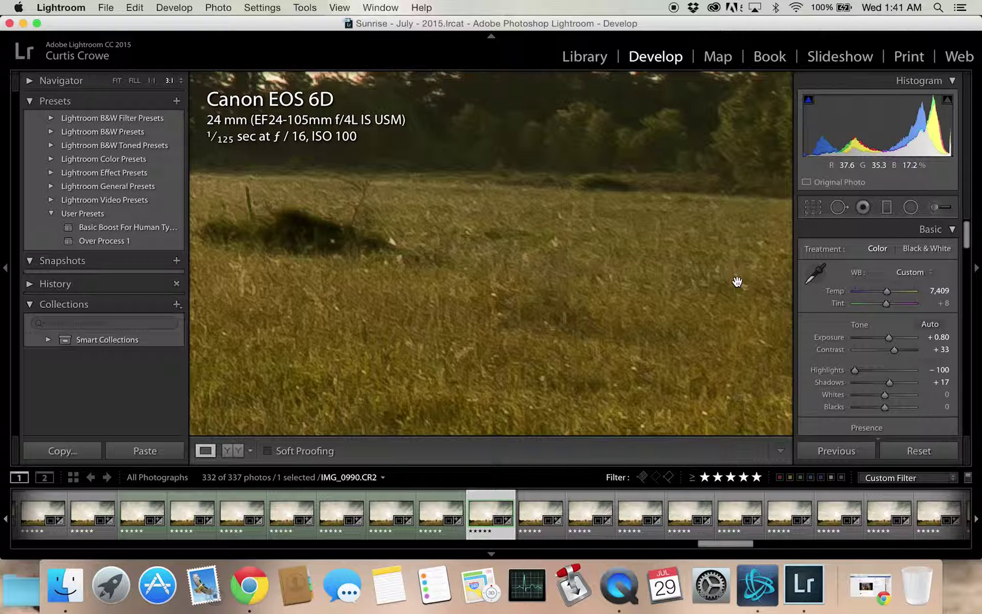
pyautogui.click(652, 283)
# - Compare IMG_0990.CR2 with its neighbours and move the smudge patch's source to the grass level with it
pyautogui.press('Left')
pyautogui.press('Right')
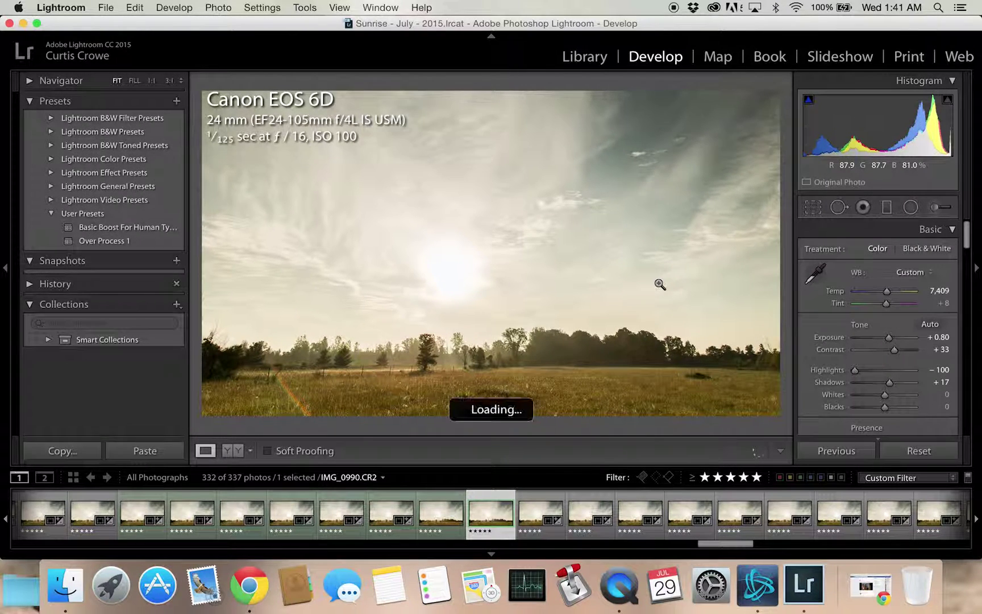
pyautogui.press('Right')
pyautogui.press('Left')
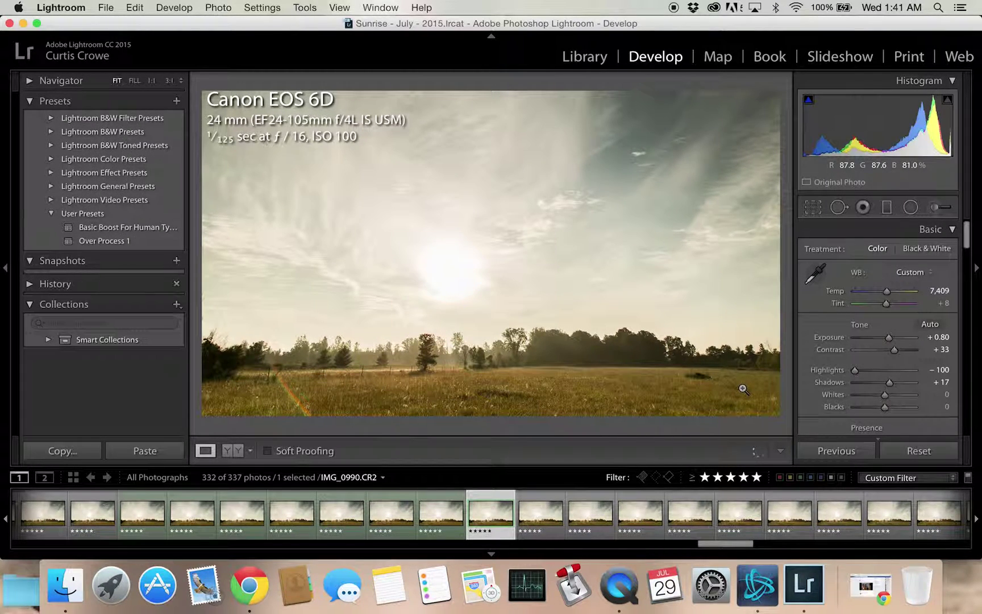
pyautogui.click(736, 356)
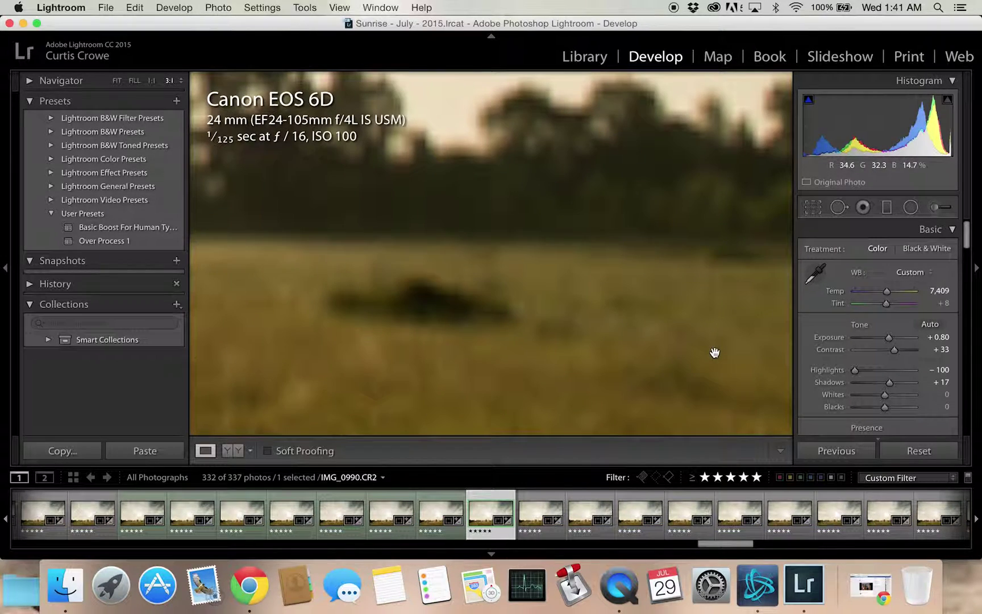
pyautogui.click(838, 206)
pyautogui.click(548, 327)
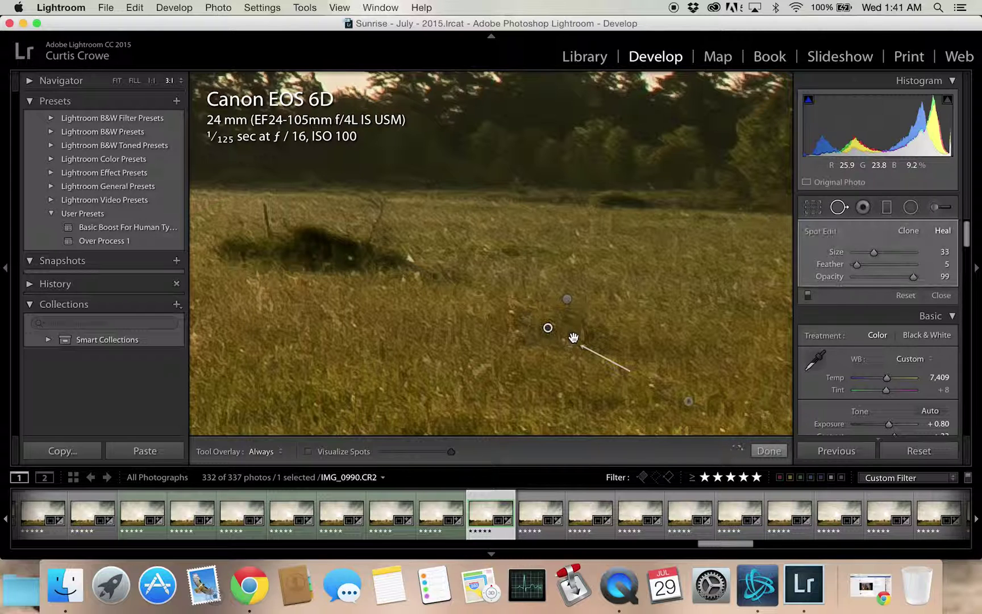
pyautogui.moveTo(688, 402)
pyautogui.mouseDown()
pyautogui.moveTo(704, 351)
pyautogui.moveTo(719, 338)
pyautogui.mouseUp()
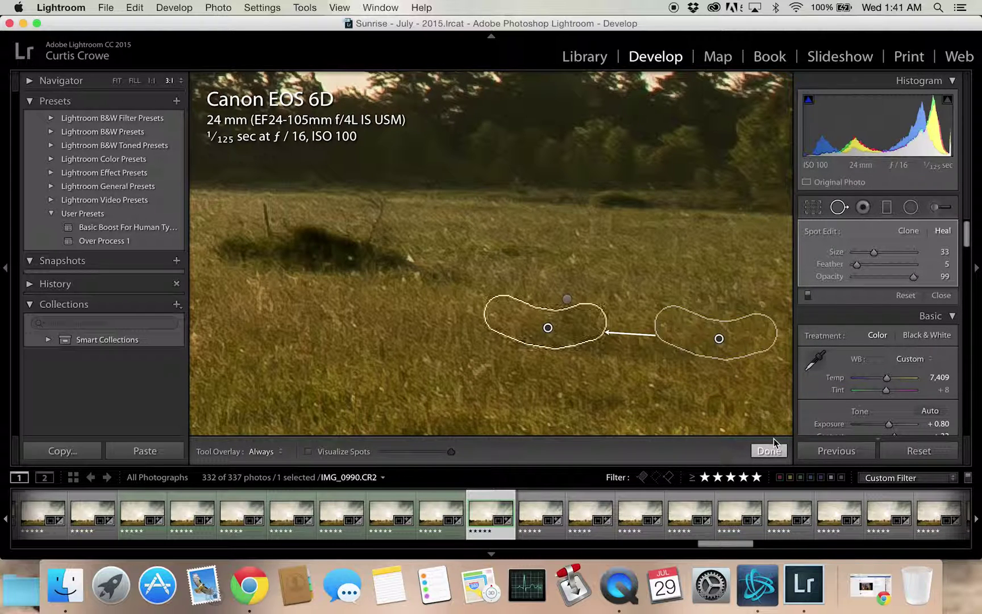
pyautogui.click(770, 450)
pyautogui.click(741, 376)
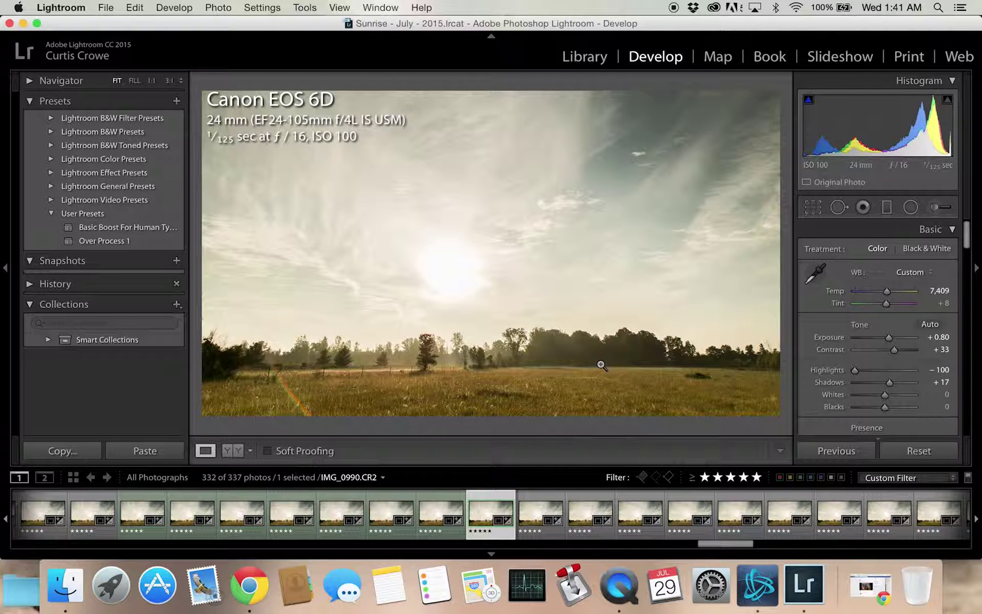
pyautogui.press('super+a')
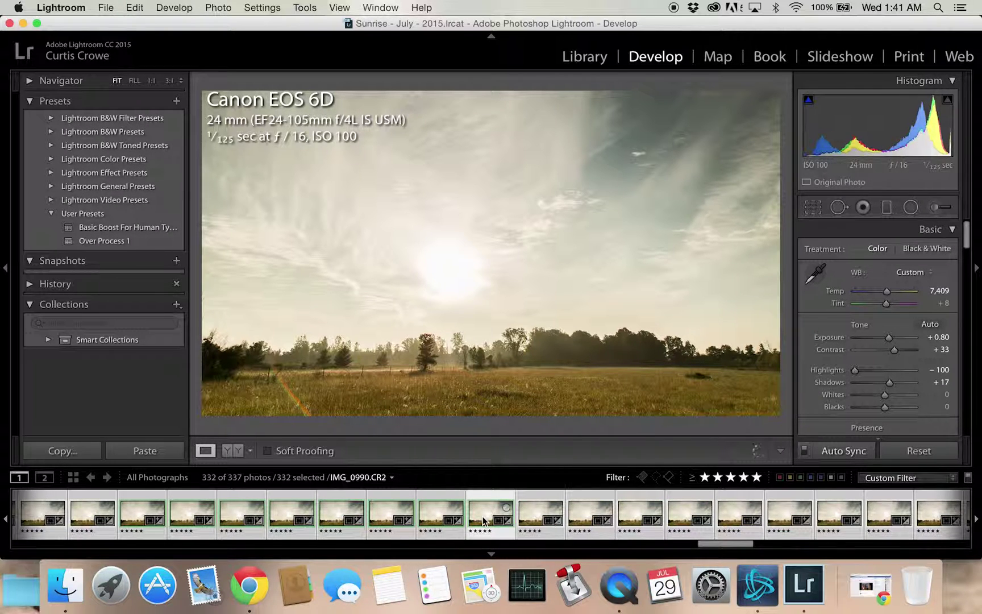
pyautogui.rightClick(482, 515)
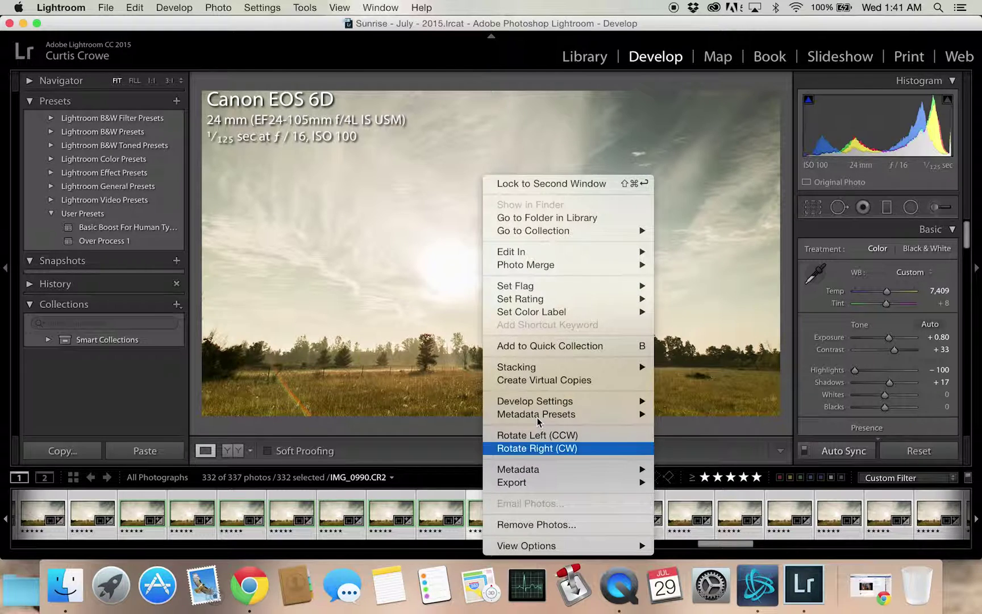
pyautogui.click(427, 516)
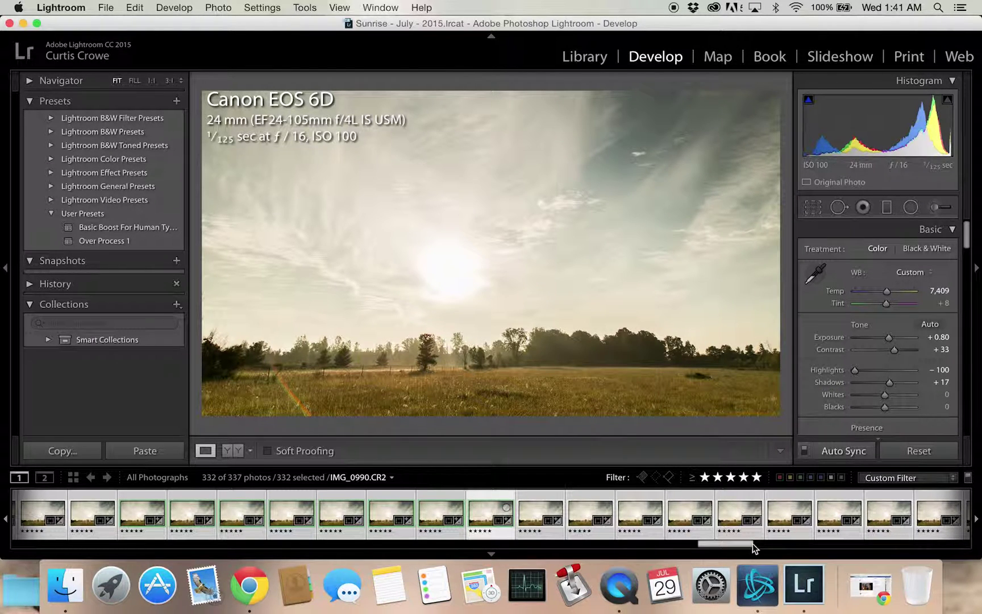
# - Select the red-labelled IMG_1020.CR2 and filter the five-star photos to green-labelled or unlabelled frames, leaving it out
pyautogui.moveTo(751, 547); pyautogui.dragTo(794, 550)
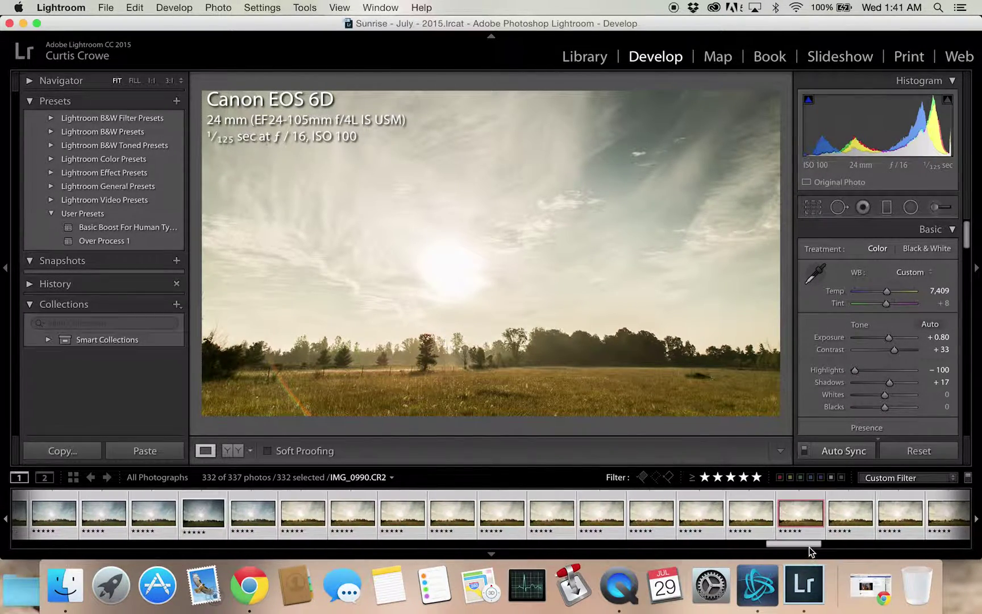
pyautogui.click(793, 513)
pyautogui.keyDown('super'); pyautogui.click(790, 518); pyautogui.keyUp('super')
pyautogui.click(794, 516)
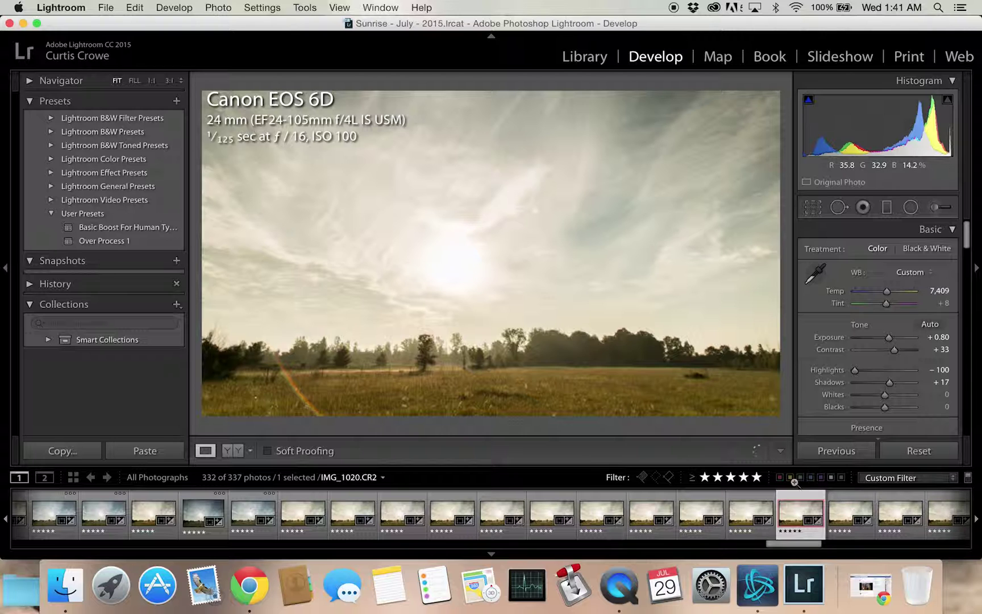
pyautogui.click(842, 477)
pyautogui.click(801, 481)
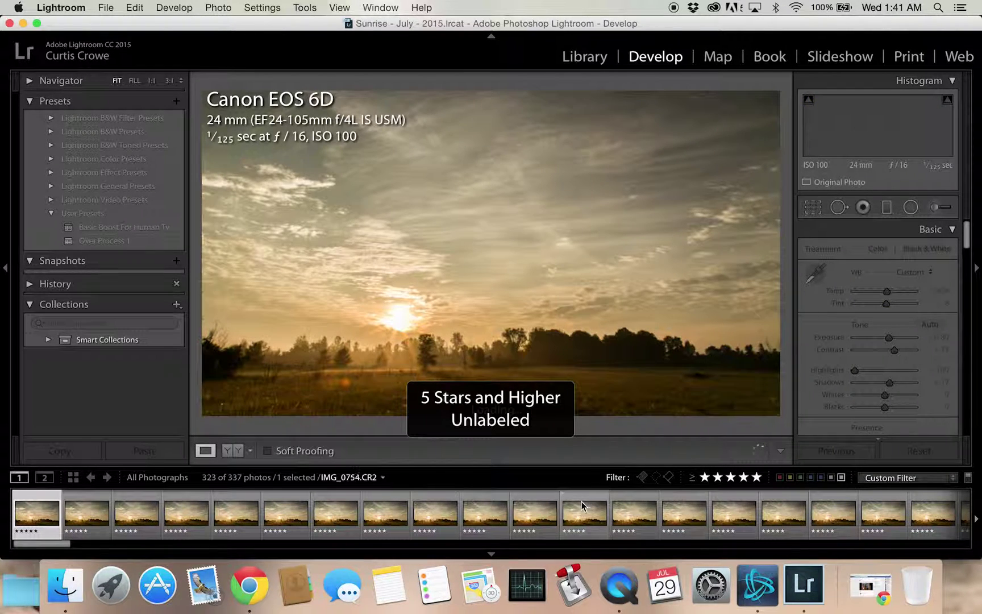
# - Select all the filtered frames, with IMG_0985.CR2 as the active photo, and open the export settings for them
pyautogui.moveTo(17, 547); pyautogui.dragTo(691, 542)
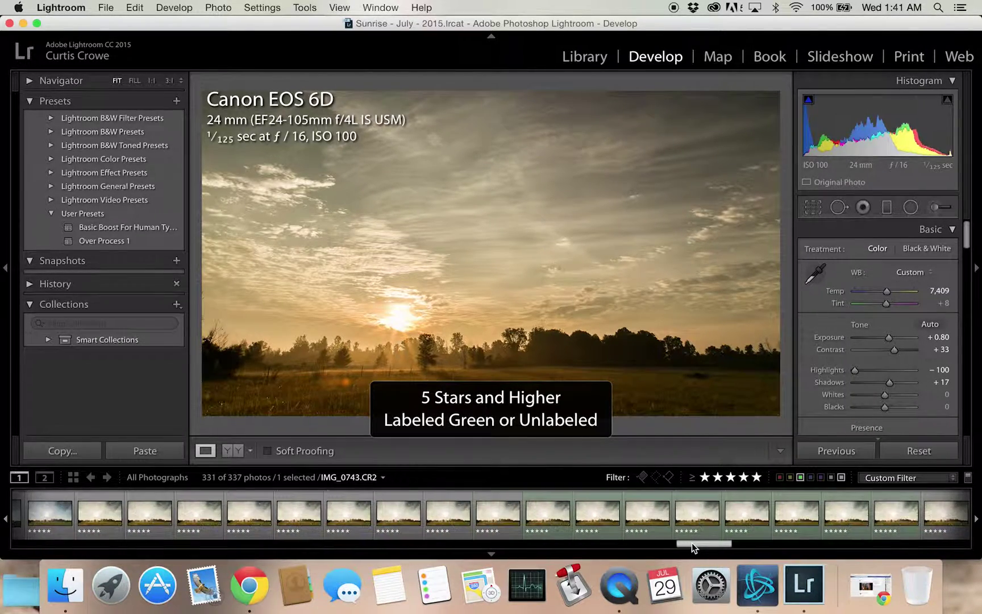
pyautogui.click(645, 518)
pyautogui.press('super+a')
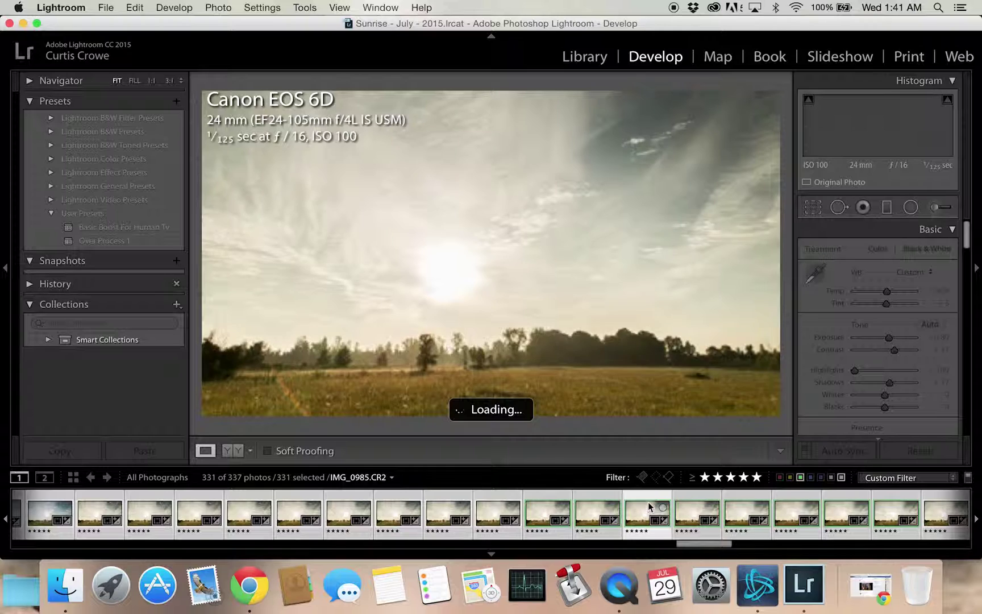
pyautogui.rightClick(649, 511)
pyautogui.moveTo(707, 488)
pyautogui.click(853, 447)
# - Resize the exported images to fit a short edge of 1920 pixels
pyautogui.moveTo(762, 227); pyautogui.dragTo(762, 334)
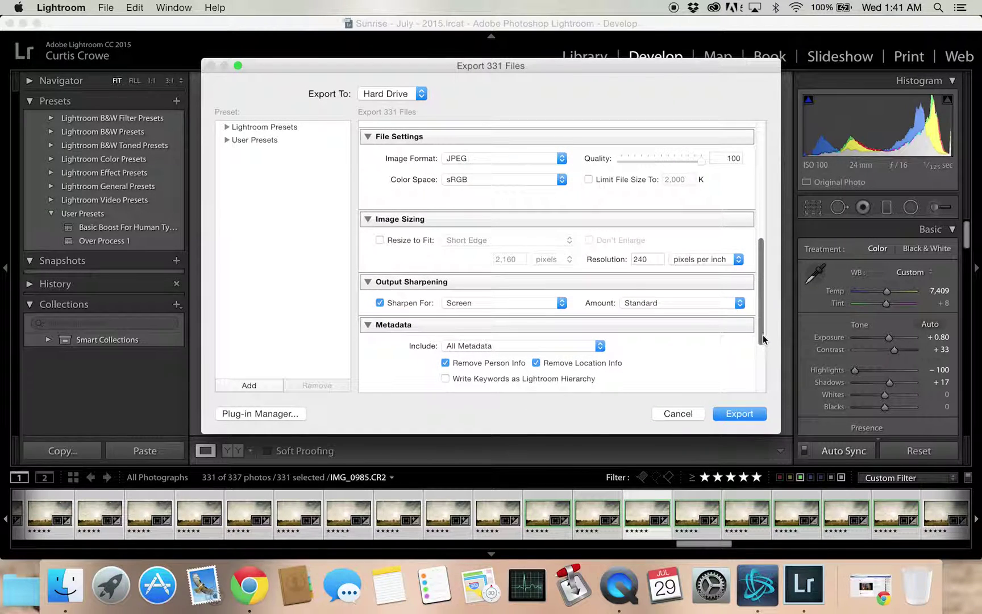
pyautogui.click(416, 240)
pyautogui.write('1920')
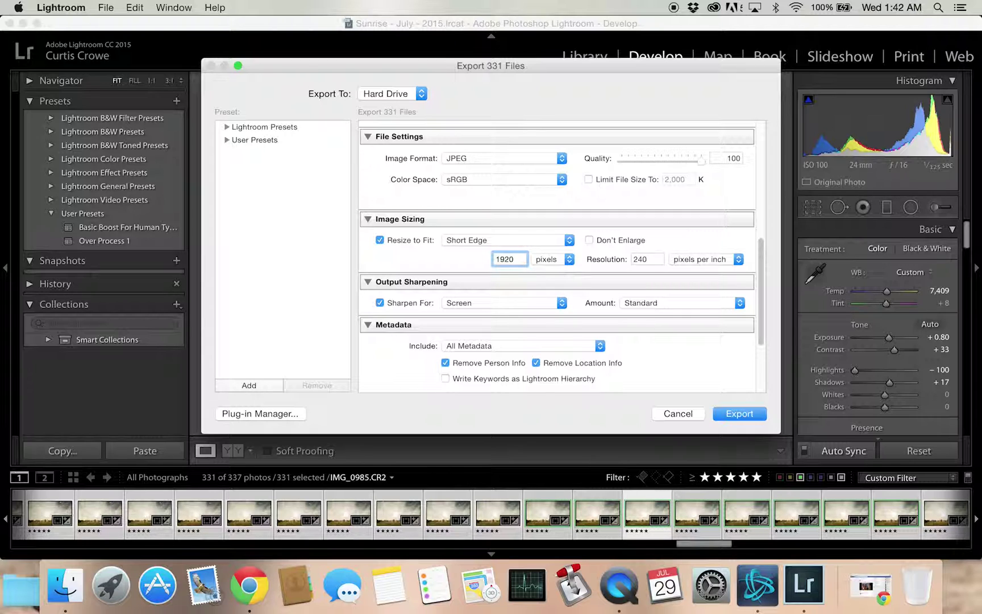
# - Set the export location folder to the Desktop
pyautogui.moveTo(762, 297); pyautogui.dragTo(733, 171)
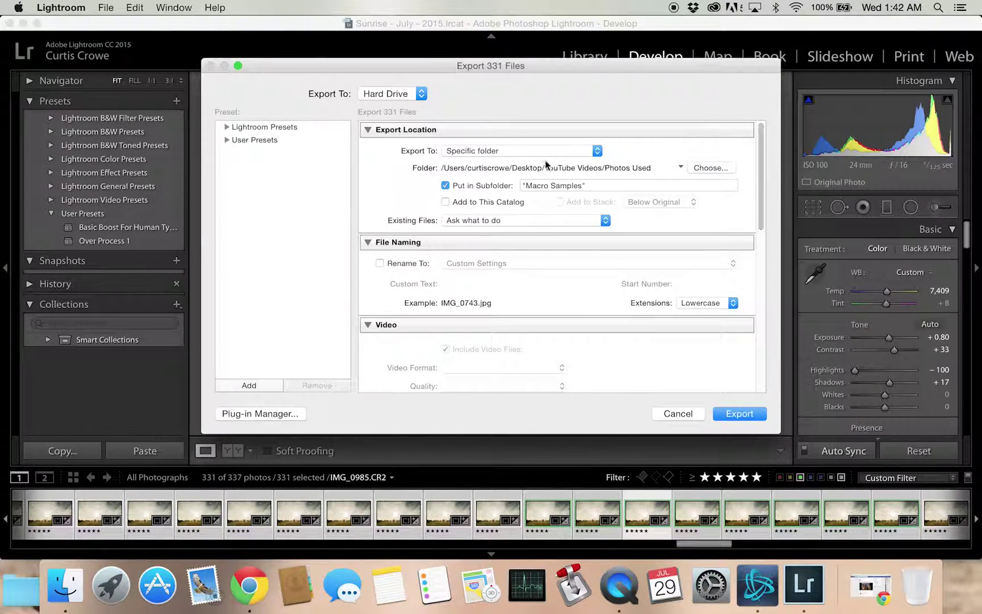
pyautogui.click(711, 167)
pyautogui.click(294, 131)
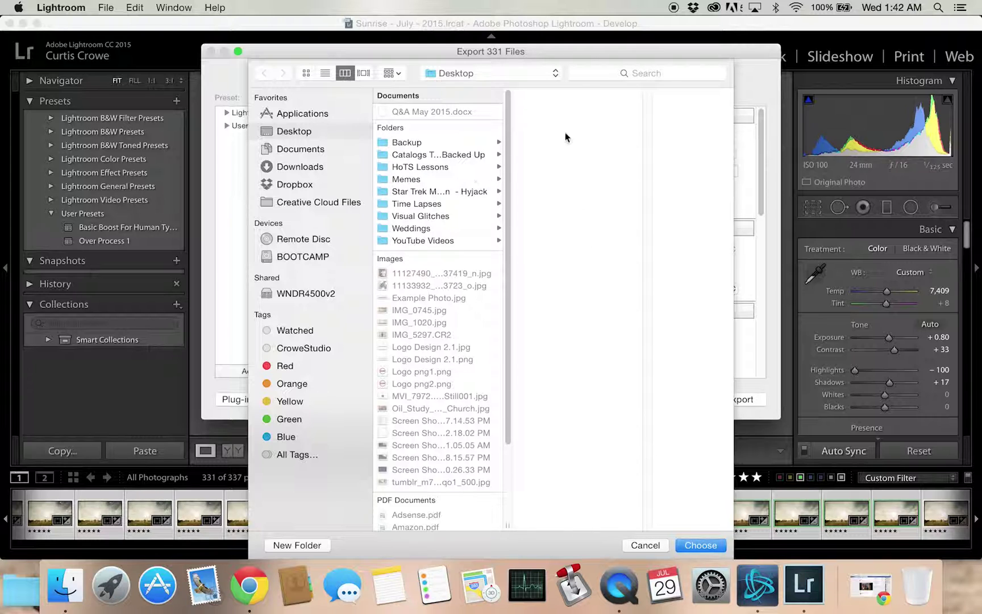
pyautogui.click(700, 545)
# - Name the export subfolder "Sample Changes in TimeLapse" and export the selected frames
pyautogui.click(613, 187)
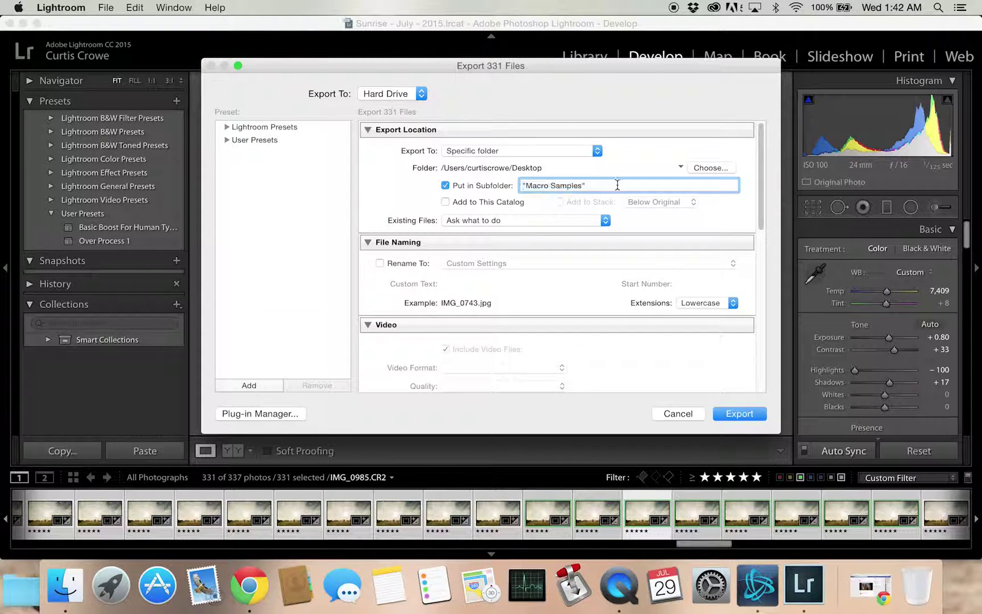
pyautogui.write('Sample Changes in TimeLapse')
pyautogui.click(731, 410)
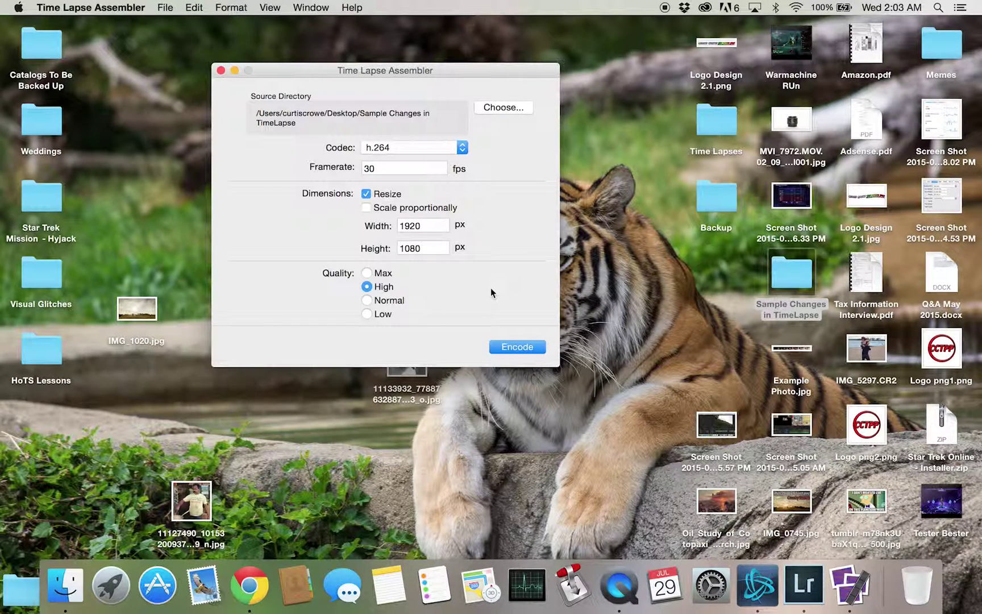
# - Open the "Sample Changes in TimeLapse" folder on the desktop and preview the assembled video Untitled.mov
pyautogui.doubleClick(801, 284)
pyautogui.scroll(-10, 571, 222)
pyautogui.scroll(-15, 571, 223)
pyautogui.scroll(-12, 573, 226)
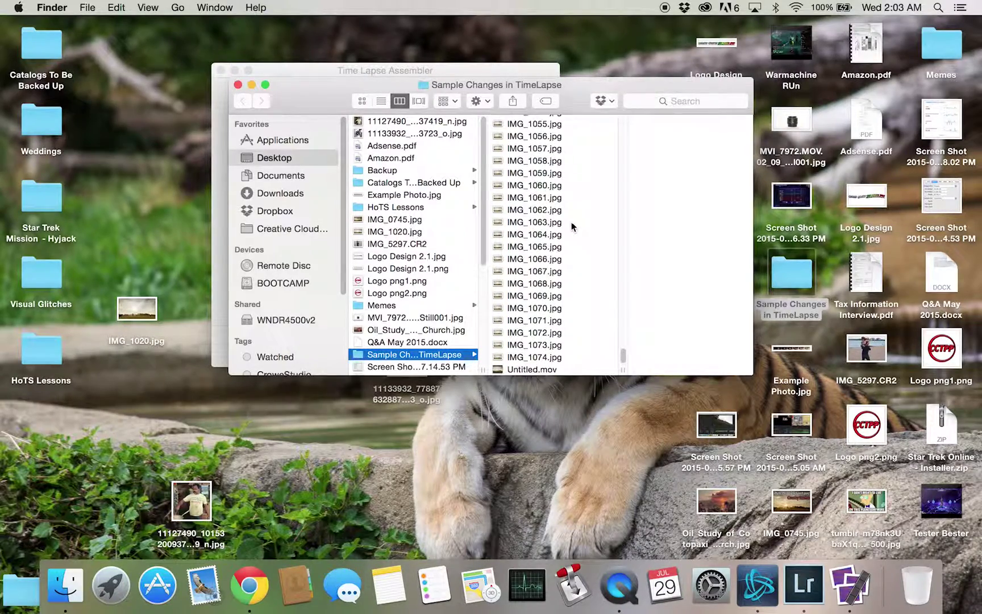
pyautogui.click(512, 368)
pyautogui.press('space')
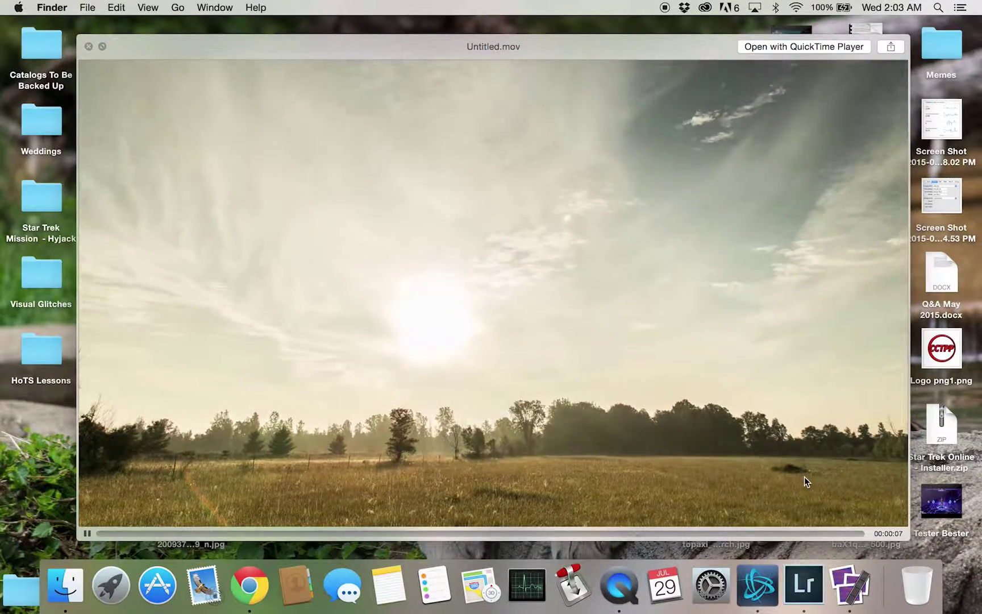
# - Scrub through the Untitled.mov preview to examine the retouched frames around 7 to 8 seconds, and replay the video from the beginning
pyautogui.moveTo(654, 534)
pyautogui.mouseDown()
pyautogui.moveTo(672, 534)
pyautogui.moveTo(658, 537)
pyautogui.mouseUp()
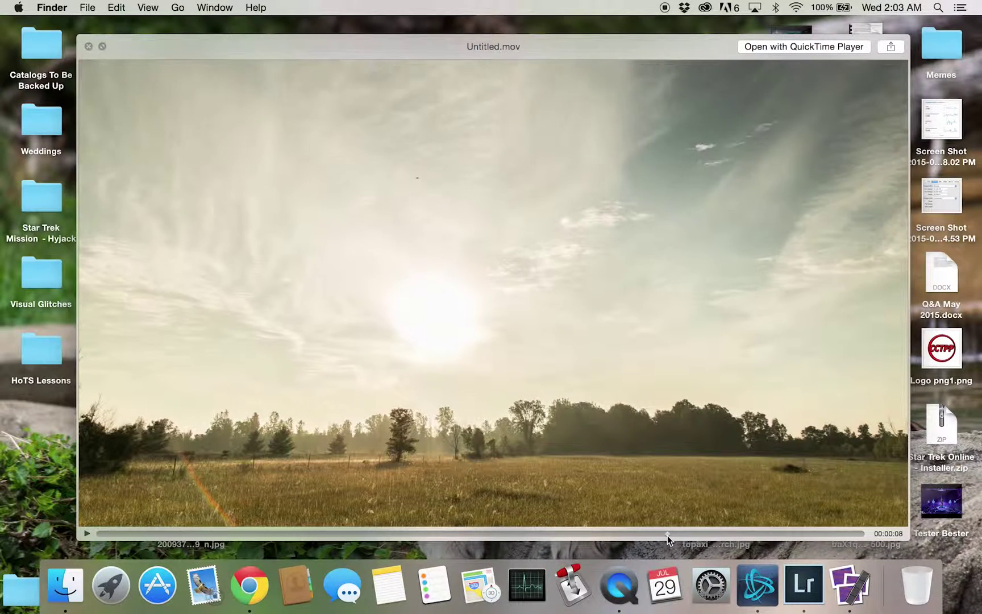
pyautogui.moveTo(662, 535)
pyautogui.mouseDown()
pyautogui.moveTo(654, 537)
pyautogui.moveTo(678, 530)
pyautogui.moveTo(652, 533)
pyautogui.mouseUp()
pyautogui.click(223, 532)
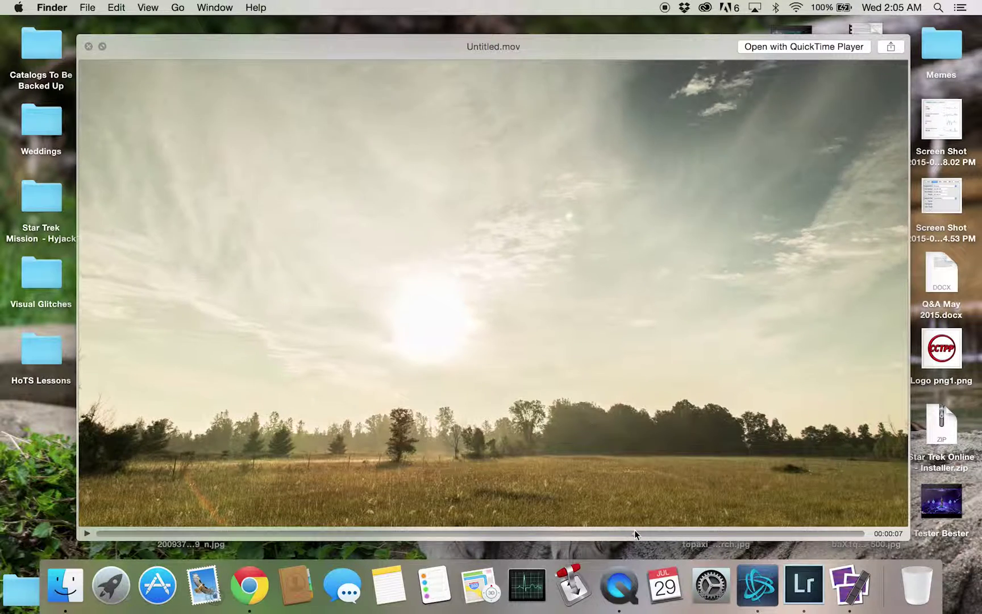
pyautogui.moveTo(634, 531); pyautogui.dragTo(37, 248)
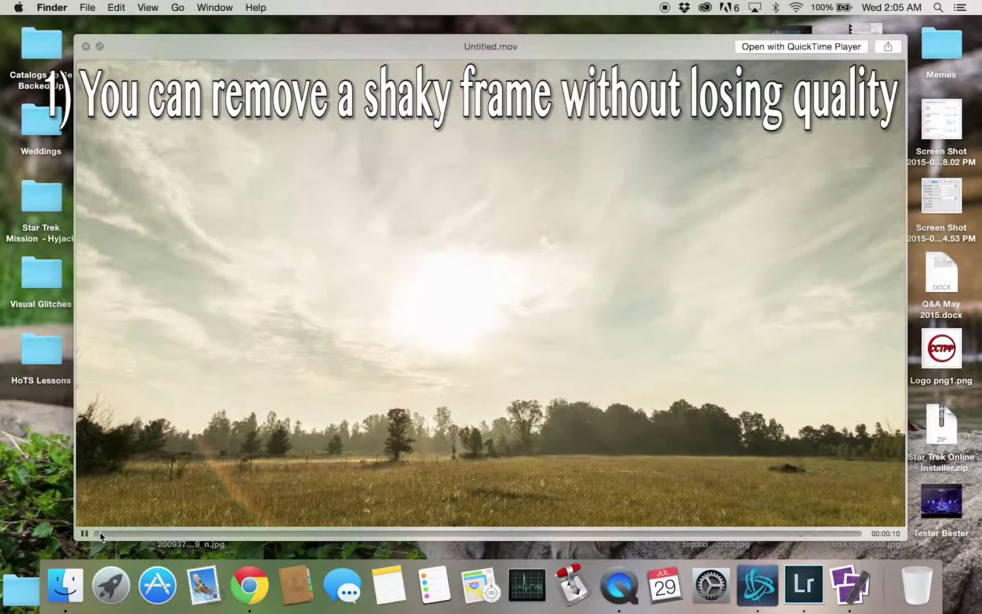
pyautogui.click(96, 531)
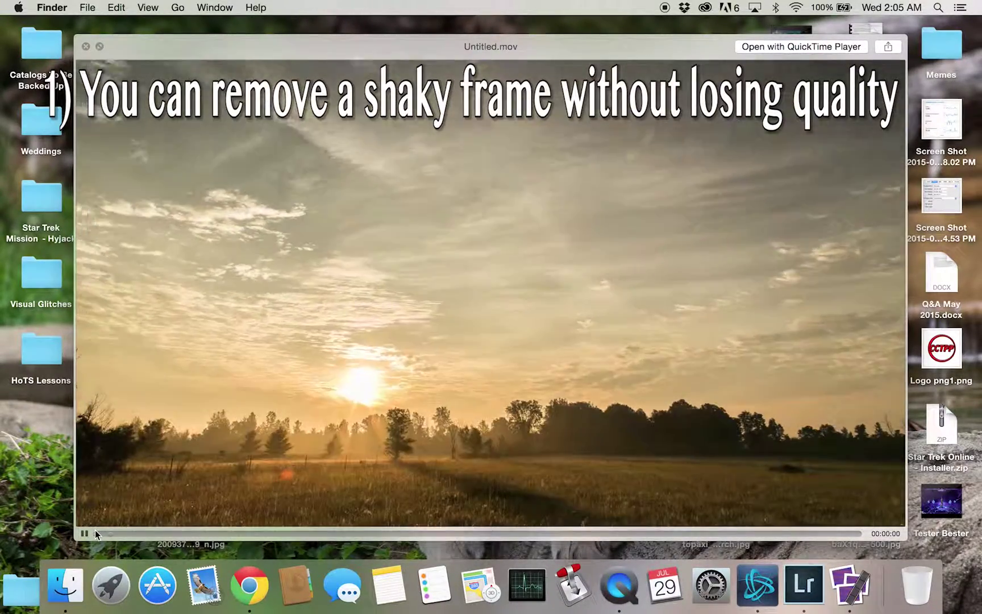